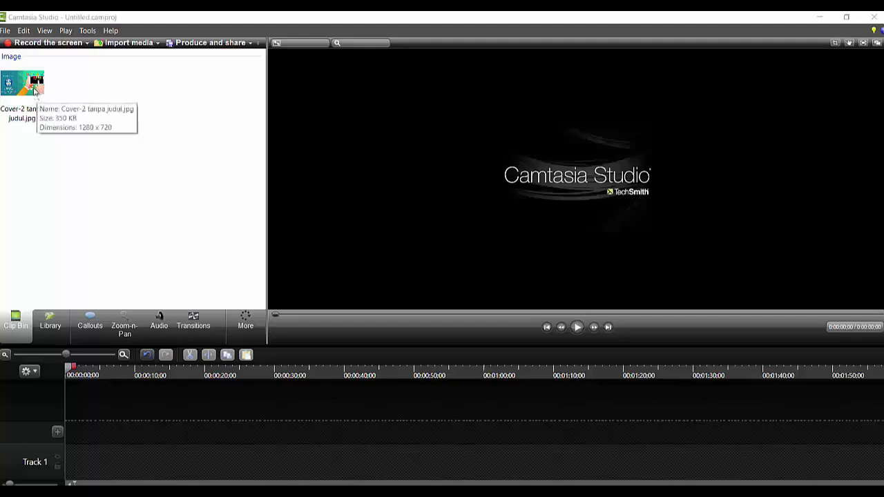
- Add the image Cover-2 tanpa judul.jpg to the timeline at the playhead
{"action": "right_click", "coordinate": [34, 90]}
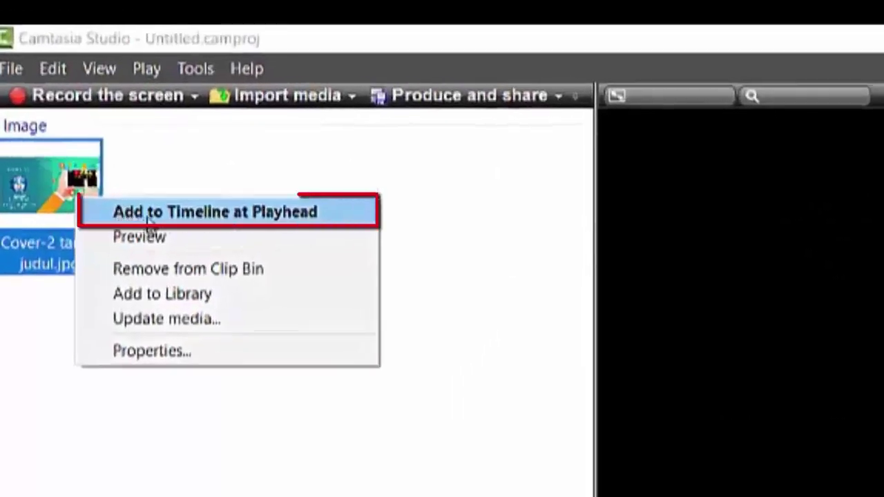
{"action": "left_click", "coordinate": [148, 217]}
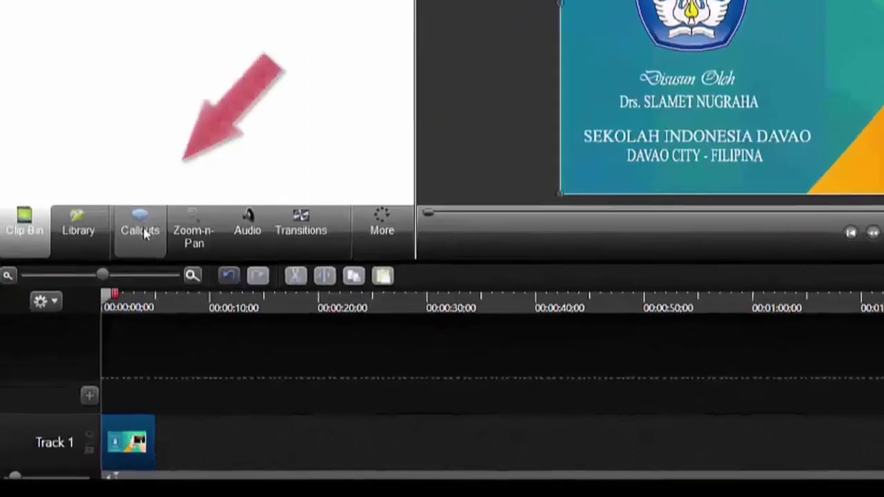
- Add a plain text callout reading "BAHAN AJAR DIGITAL" on the first line and "BIOLOGI SMP KELAS 7" on the second
{"action": "left_click", "coordinate": [92, 327]}
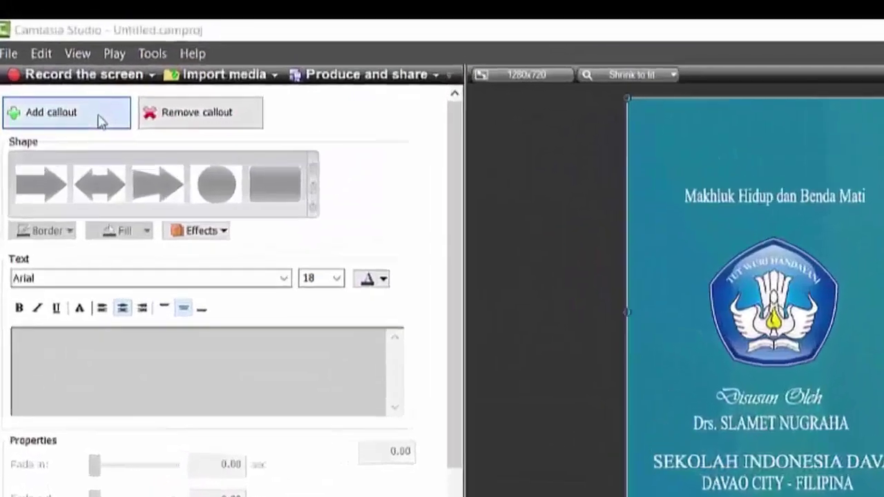
{"action": "left_click", "coordinate": [100, 121]}
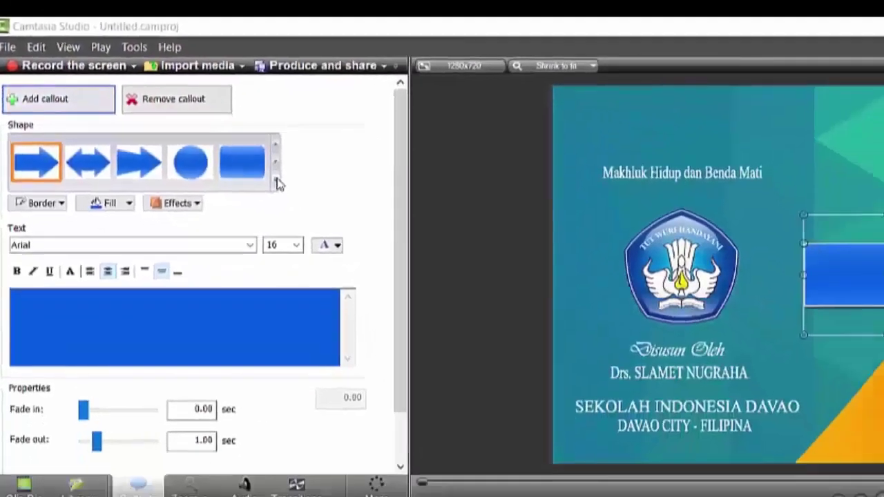
{"action": "left_click", "coordinate": [402, 261]}
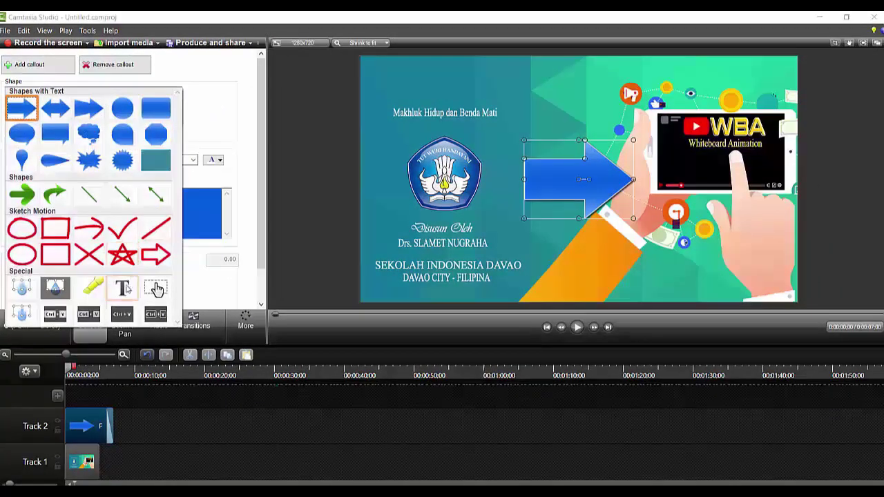
{"action": "left_click", "coordinate": [125, 288]}
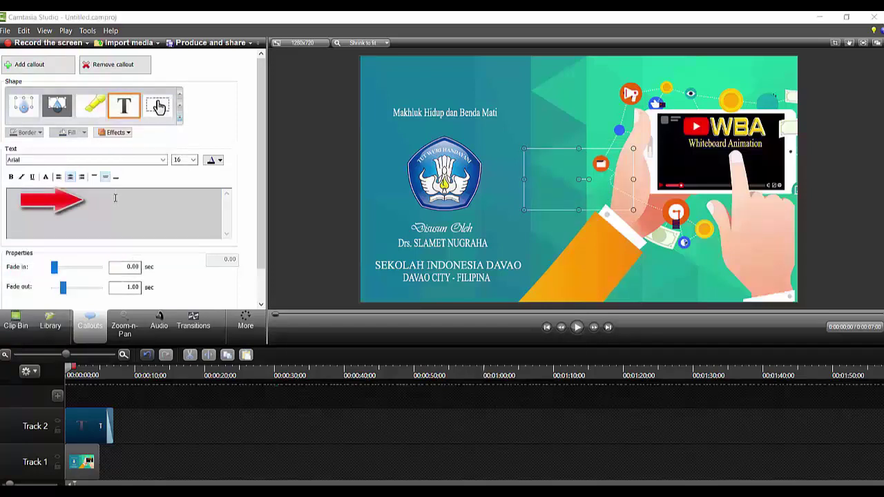
{"action": "type", "text": "BAHAN AJAR DIGITAL"}
{"action": "key", "text": "Return"}
{"action": "type", "text": "BIOLOGI SMP KELAS 7"}
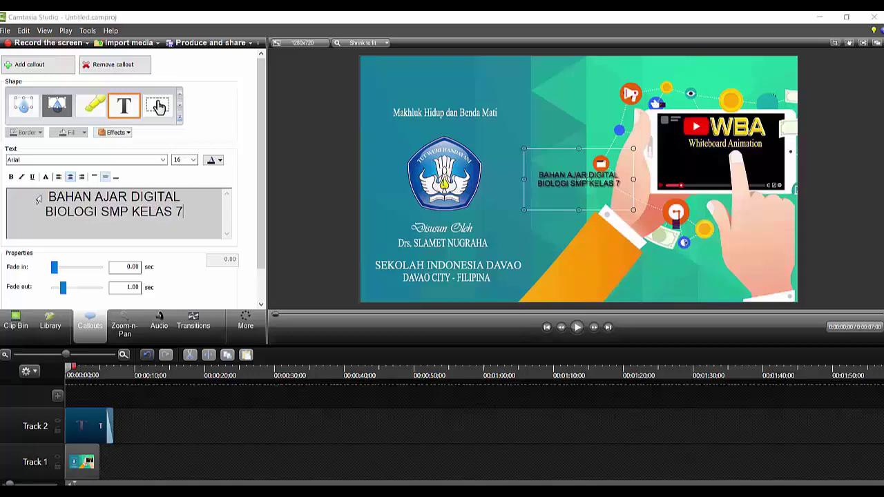
- Colour all of the callout text white and set its font size to 24
{"action": "left_click_drag", "start_coordinate": [49, 197], "coordinate": [187, 212]}
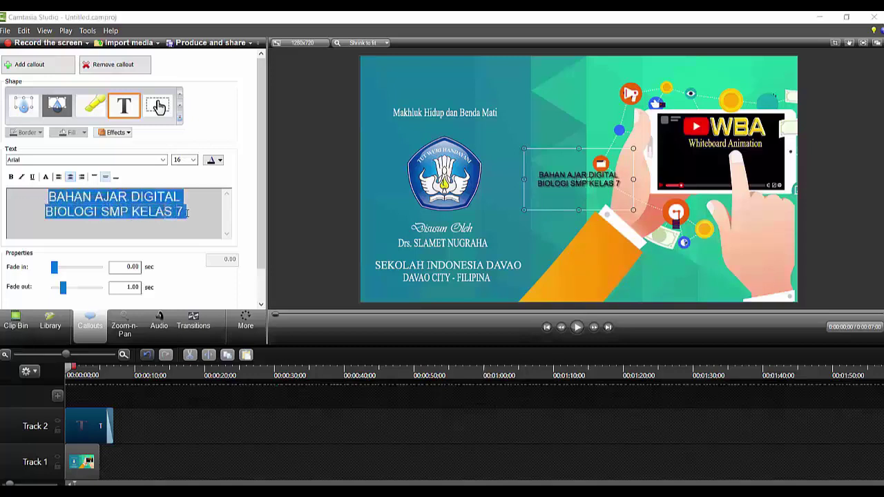
{"action": "left_click", "coordinate": [220, 161]}
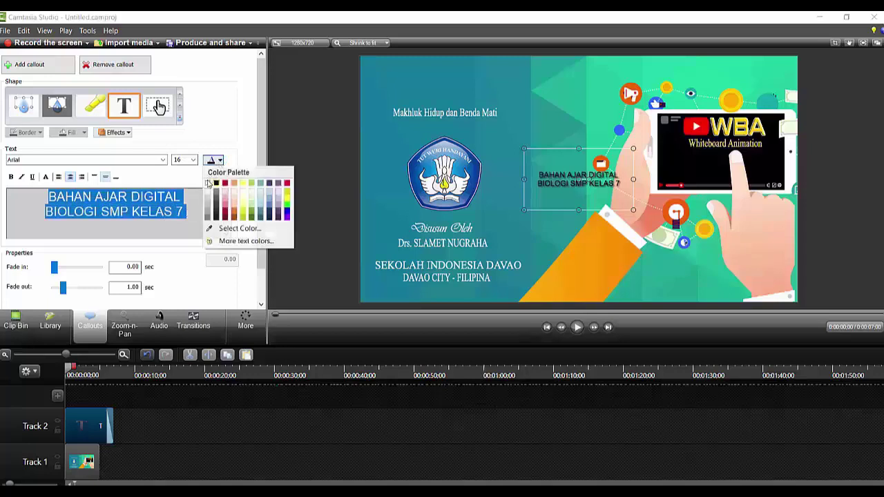
{"action": "left_click", "coordinate": [208, 183]}
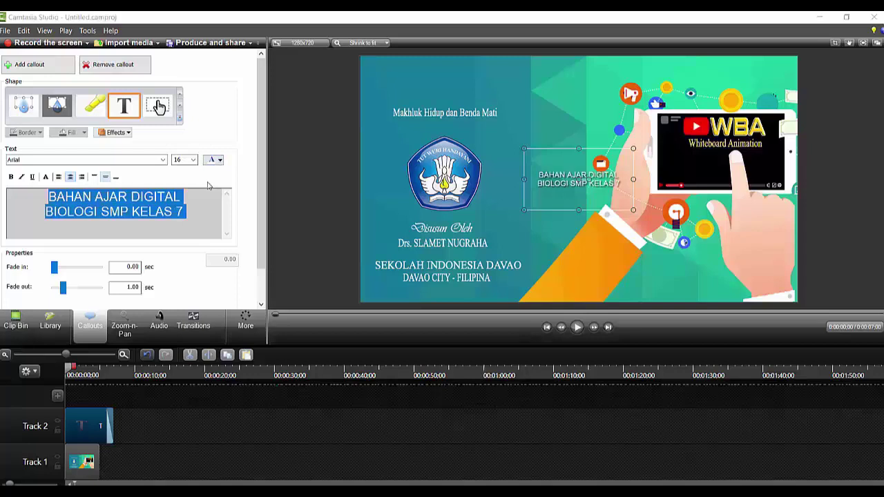
{"action": "left_click", "coordinate": [194, 160]}
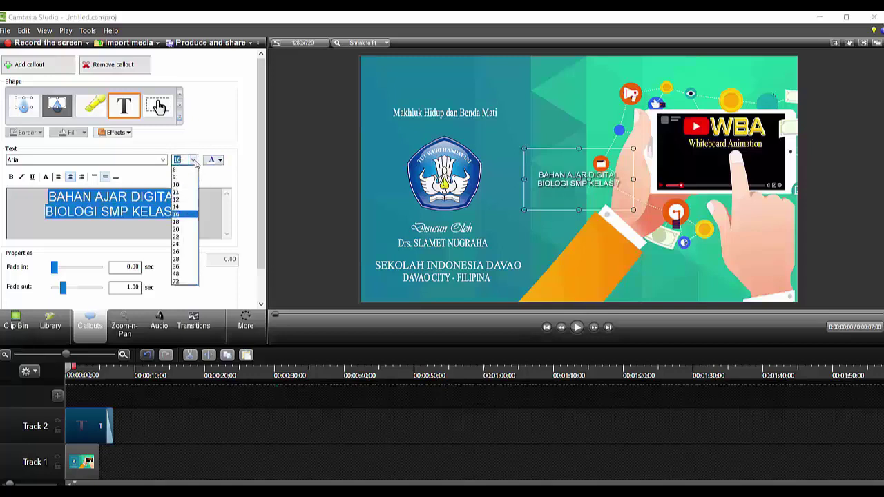
{"action": "left_click", "coordinate": [177, 236]}
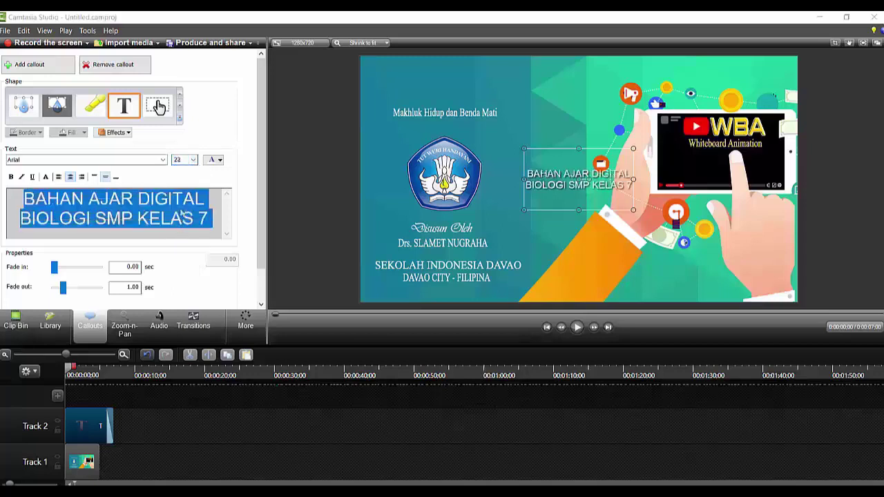
{"action": "left_click", "coordinate": [194, 159]}
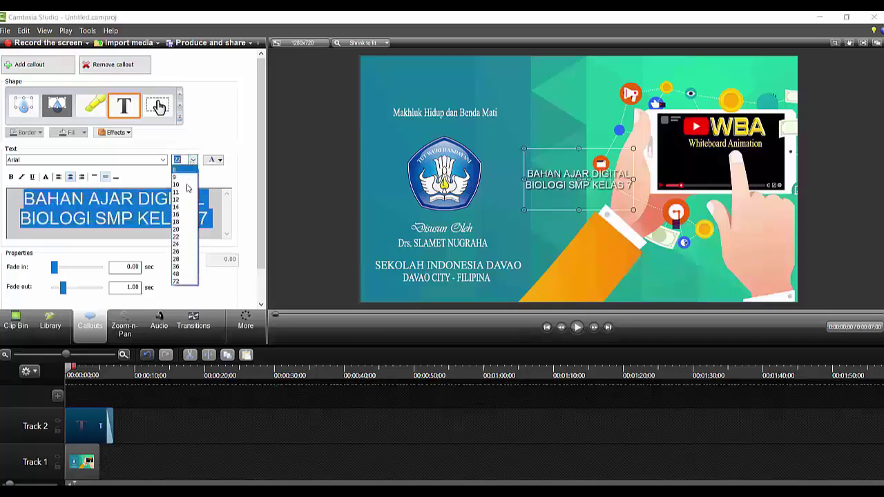
{"action": "left_click", "coordinate": [176, 245]}
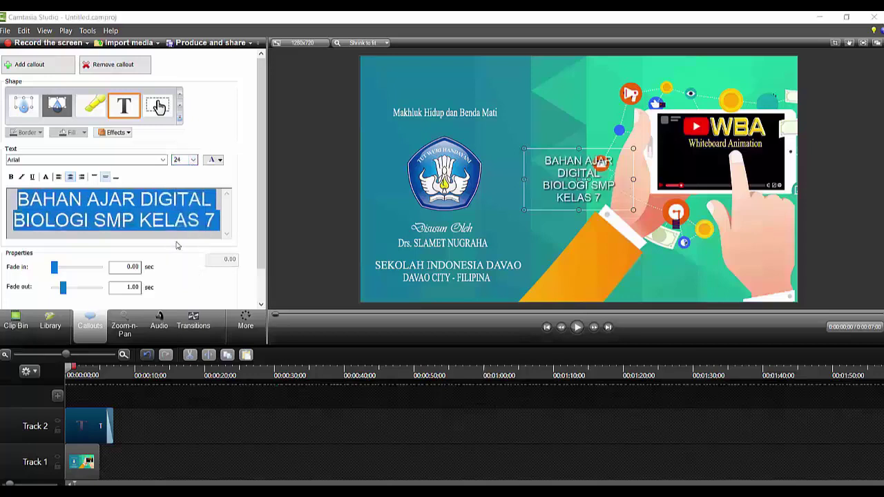
- Change the callout text's font to A-Space Demo and deselect the callout
{"action": "left_click", "coordinate": [163, 160]}
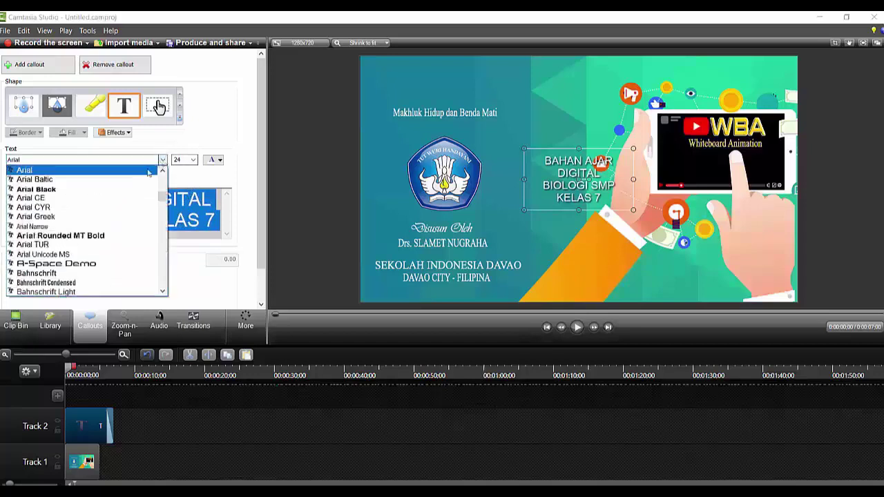
{"action": "left_click", "coordinate": [92, 263]}
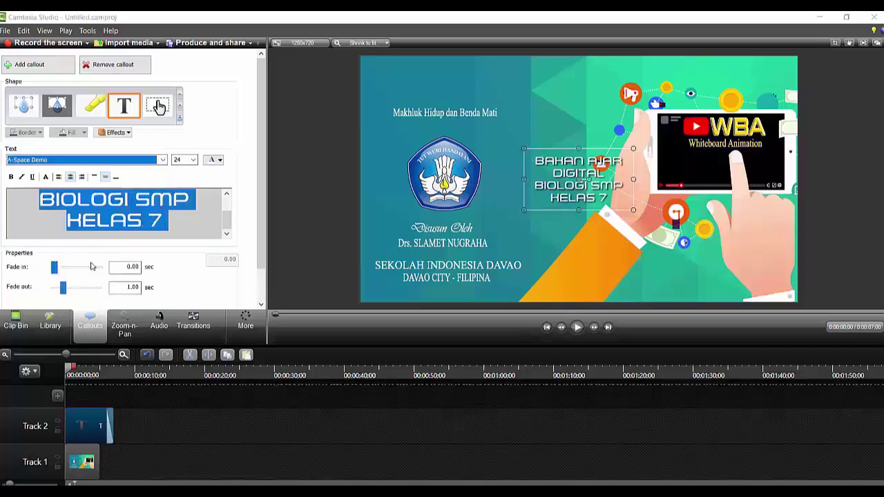
{"action": "left_click", "coordinate": [299, 218]}
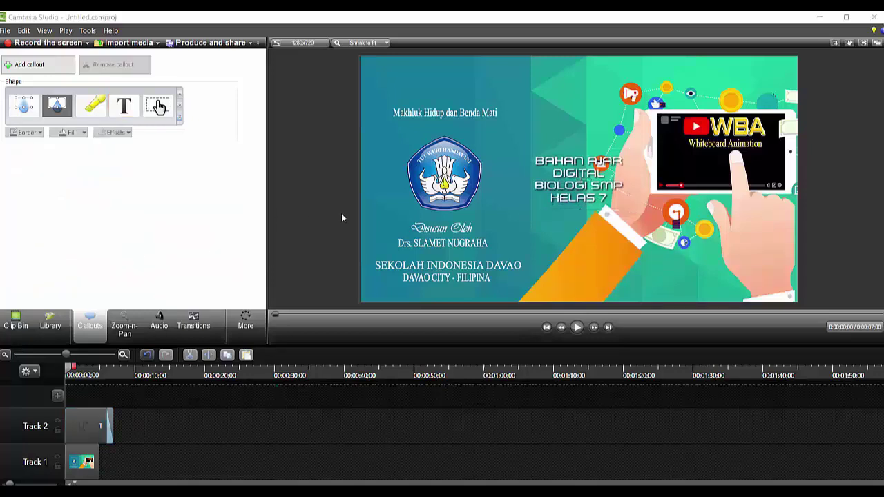
- Move the title callout above the cover's subtitle and widen it so each title line fits on a single row
{"action": "left_click", "coordinate": [577, 178]}
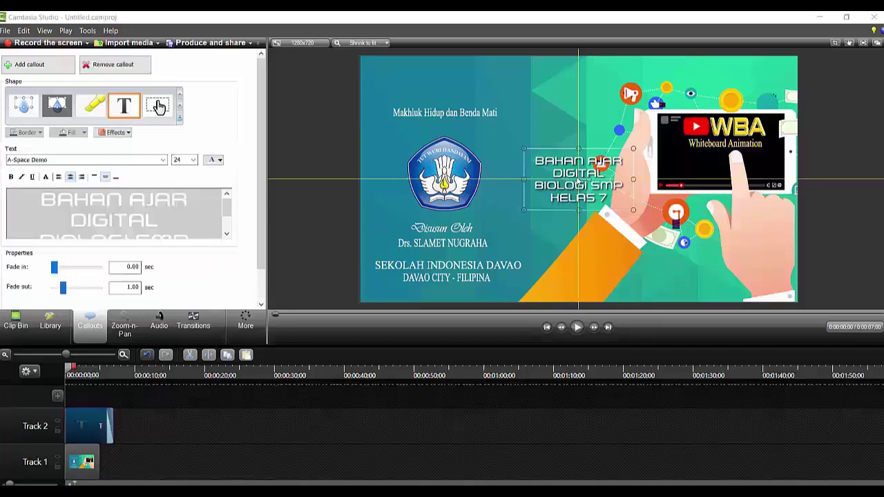
{"action": "left_click_drag", "start_coordinate": [550, 169], "coordinate": [406, 83]}
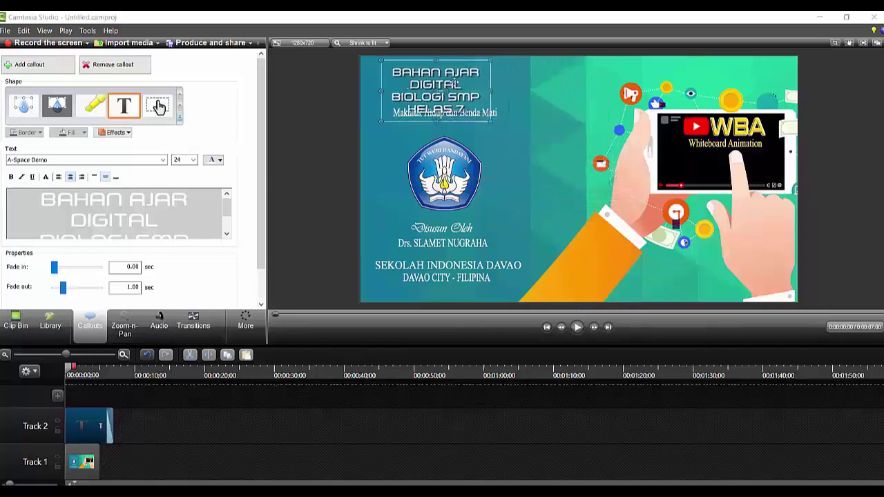
{"action": "left_click_drag", "start_coordinate": [490, 91], "coordinate": [543, 91]}
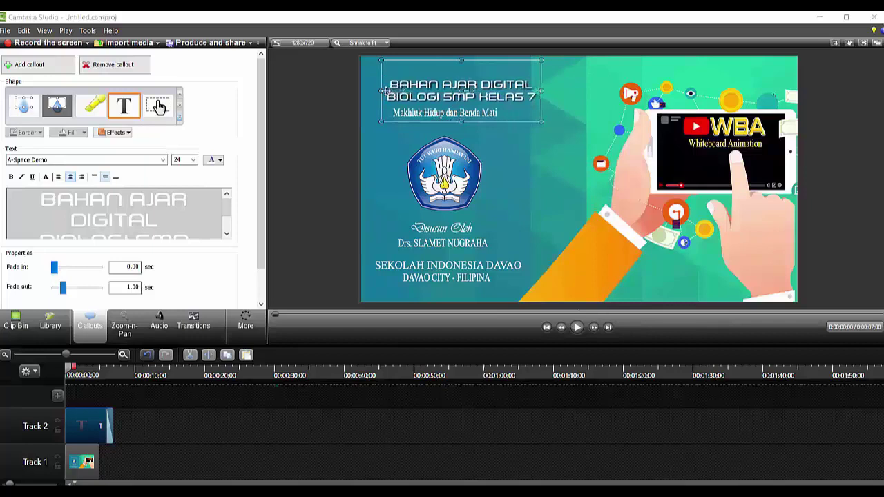
{"action": "left_click_drag", "start_coordinate": [378, 90], "coordinate": [357, 89]}
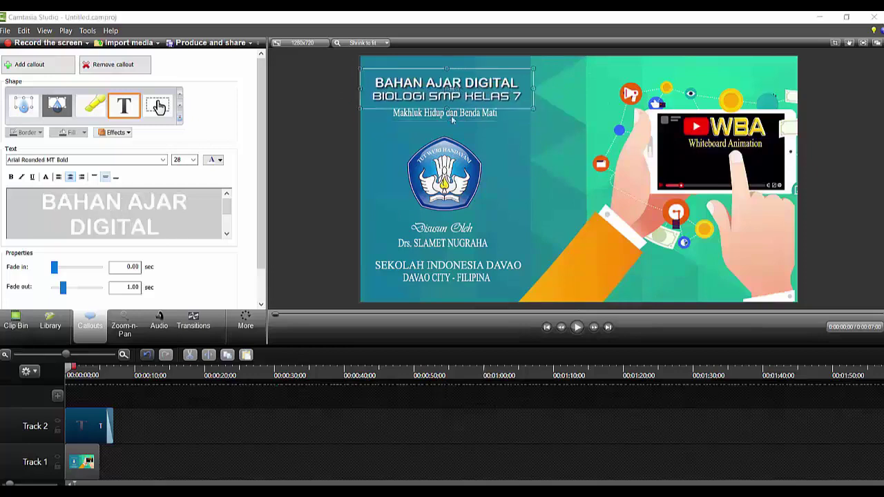
{"action": "left_click", "coordinate": [324, 157]}
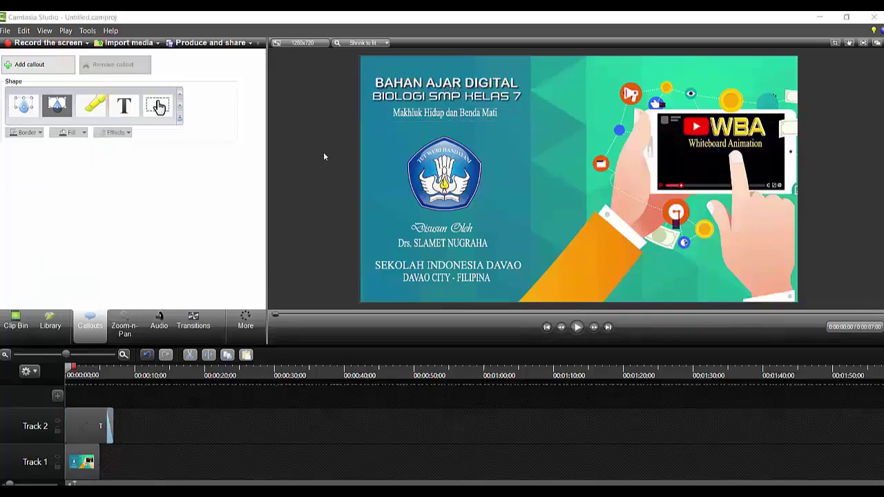
- Shorten the Text 1 clip on Track 2 so it ends together with the cover image at 5 seconds
{"action": "left_click_drag", "start_coordinate": [67, 356], "coordinate": [92, 364]}
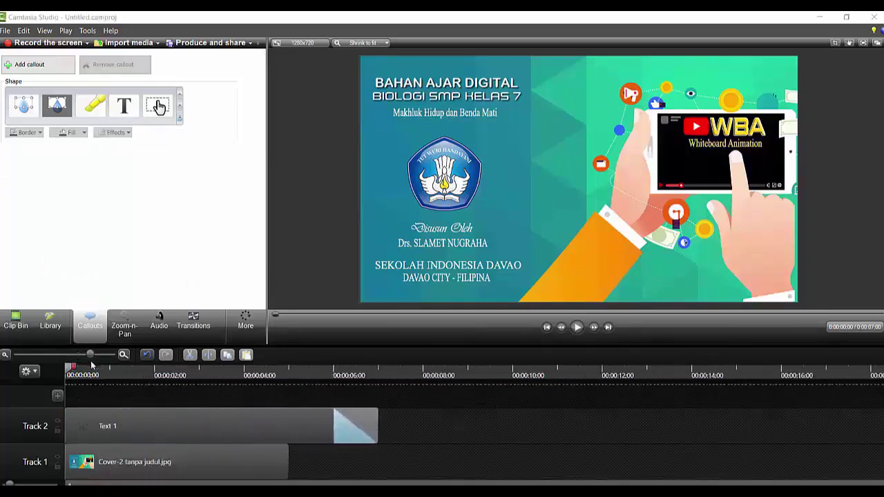
{"action": "left_click", "coordinate": [364, 424]}
{"action": "left_click_drag", "start_coordinate": [377, 424], "coordinate": [292, 424]}
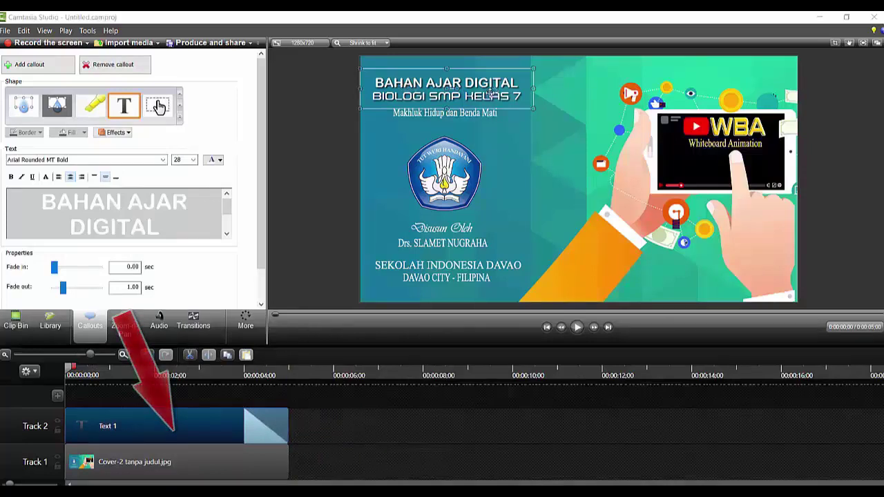
{"action": "left_click", "coordinate": [316, 188]}
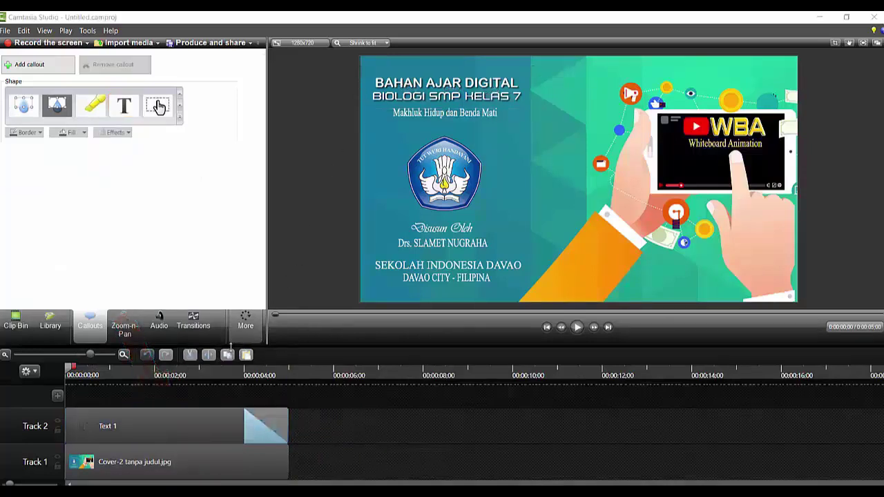
- Add a Visual Properties animation at the start of the Text 1 clip
{"action": "left_click", "coordinate": [171, 422]}
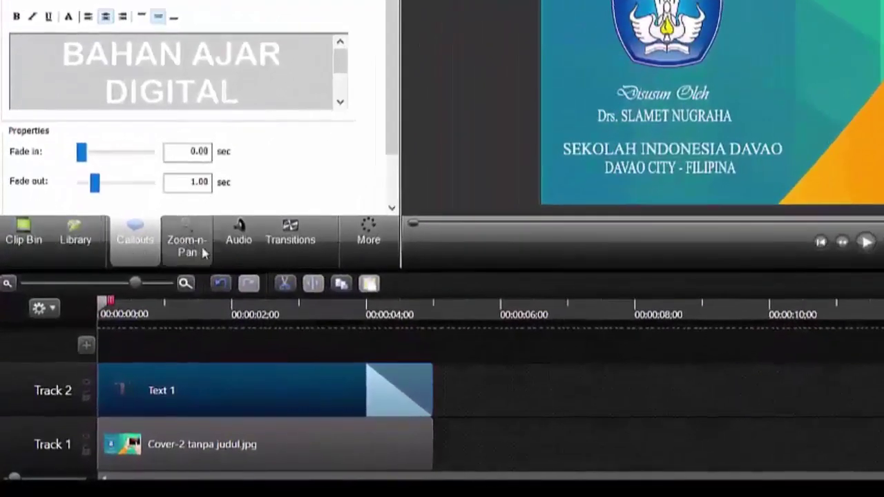
{"action": "left_click", "coordinate": [366, 254]}
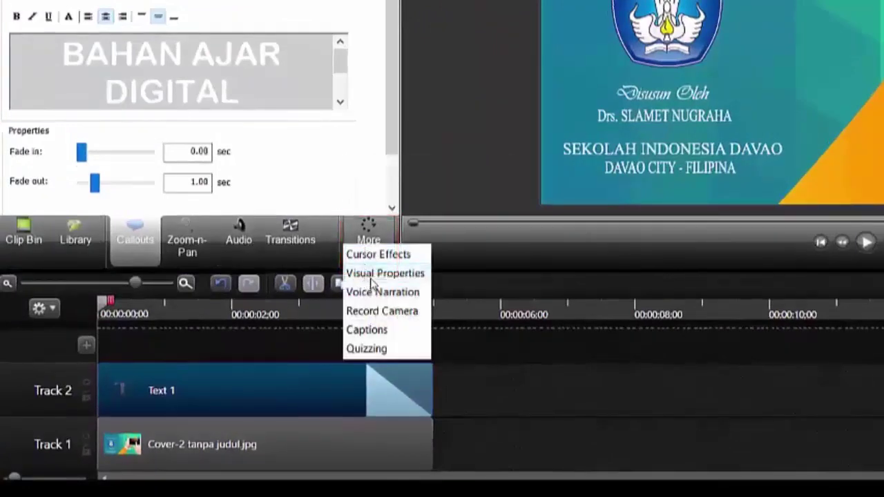
{"action": "left_click", "coordinate": [369, 275]}
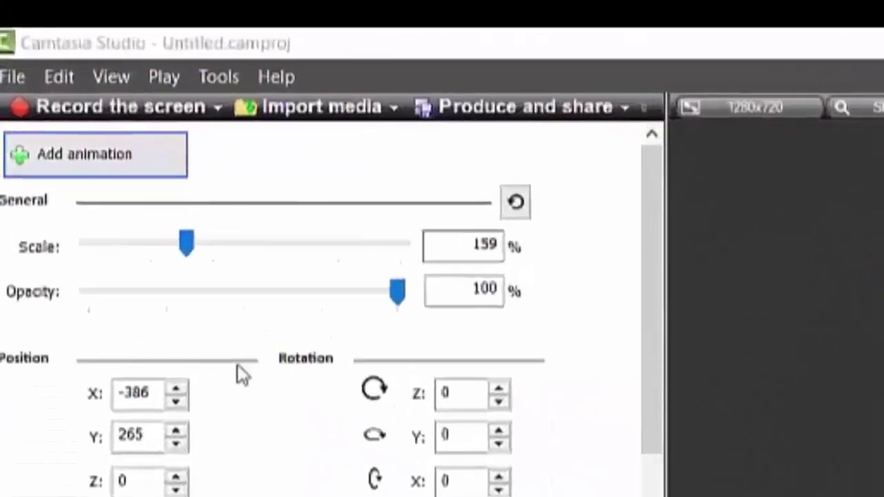
{"action": "left_click", "coordinate": [129, 166]}
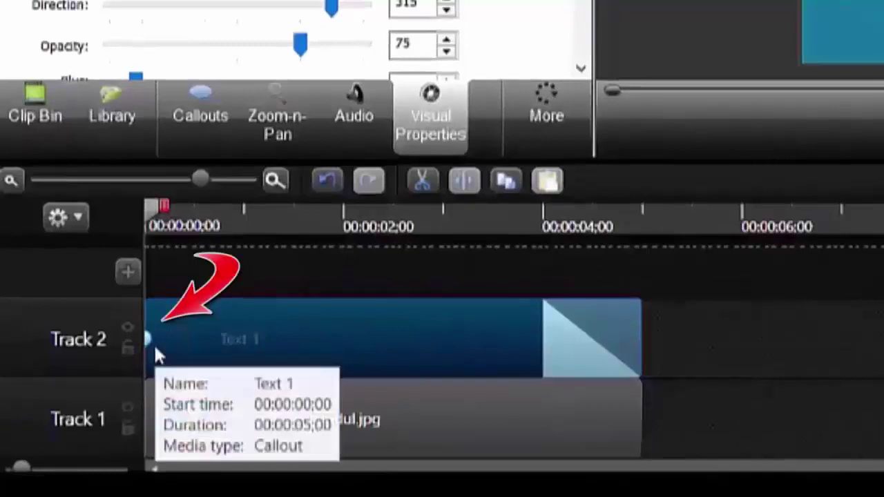
- Stretch the Text 1 animation from the clip's start to about 00:00:02;07, trying a shorter duration of 00:00:01;08 along the way
{"action": "left_click_drag", "start_coordinate": [143, 340], "coordinate": [364, 338]}
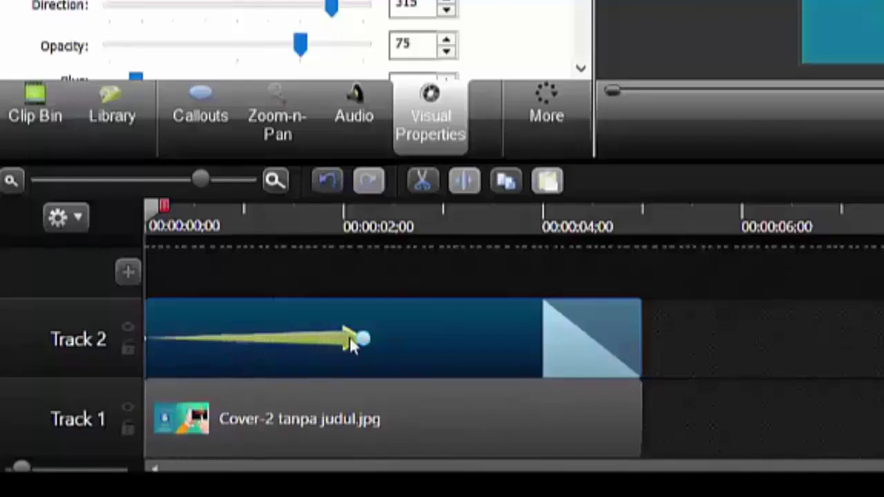
{"action": "mouse_move", "coordinate": [371, 336]}
{"action": "left_mouse_down"}
{"action": "mouse_move", "coordinate": [478, 336]}
{"action": "mouse_move", "coordinate": [263, 339]}
{"action": "left_mouse_up"}
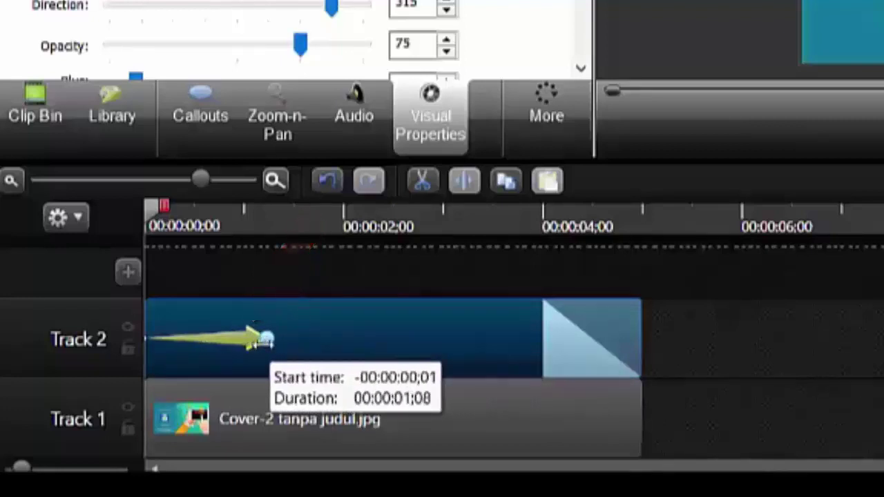
{"action": "left_click_drag", "start_coordinate": [263, 340], "coordinate": [366, 339]}
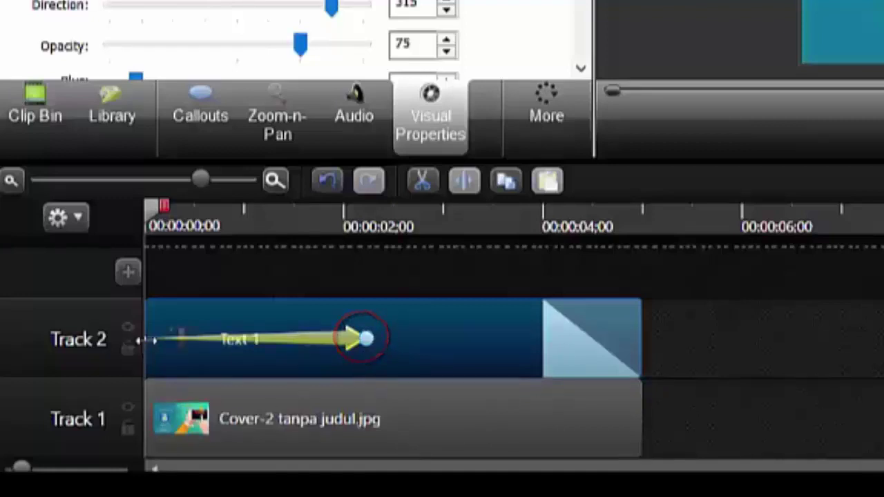
- Place the playhead at the end point of the Text 1 animation, at 00:00:02;07
{"action": "mouse_move", "coordinate": [147, 345]}
{"action": "left_mouse_down"}
{"action": "mouse_move", "coordinate": [159, 338]}
{"action": "mouse_move", "coordinate": [147, 336]}
{"action": "left_mouse_up"}
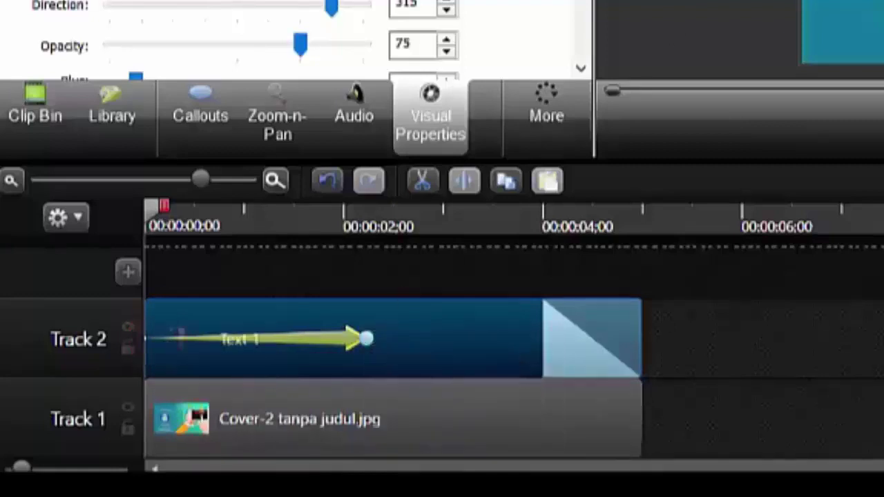
{"action": "left_click", "coordinate": [368, 339]}
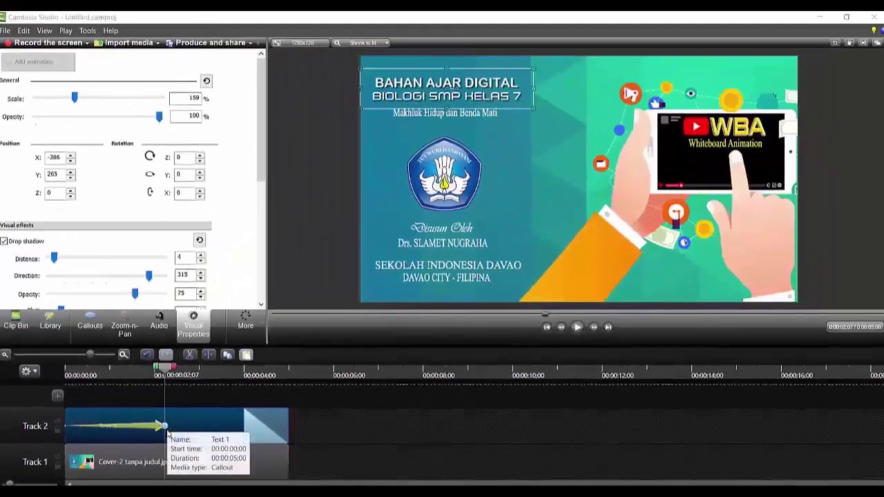
{"action": "left_click", "coordinate": [166, 373]}
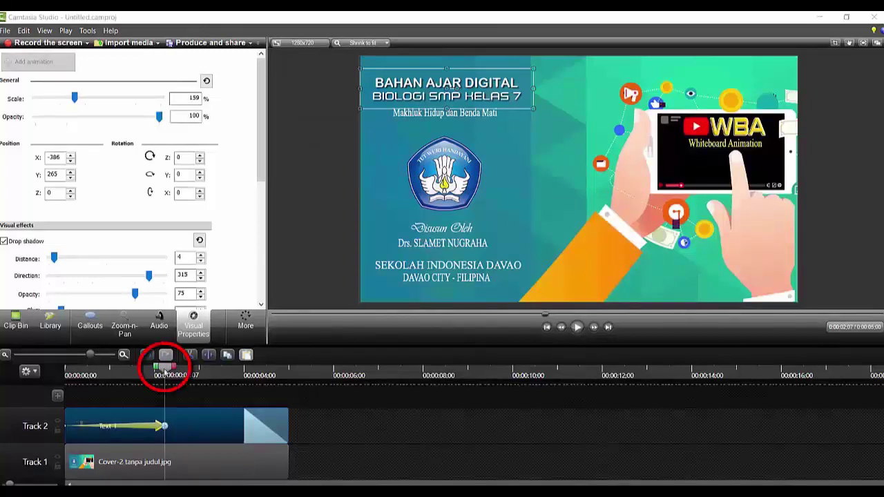
- Return the playhead to the timeline start and move the title straight up beyond the canvas's top edge, to about Y 419
{"action": "left_click_drag", "start_coordinate": [166, 373], "coordinate": [62, 380]}
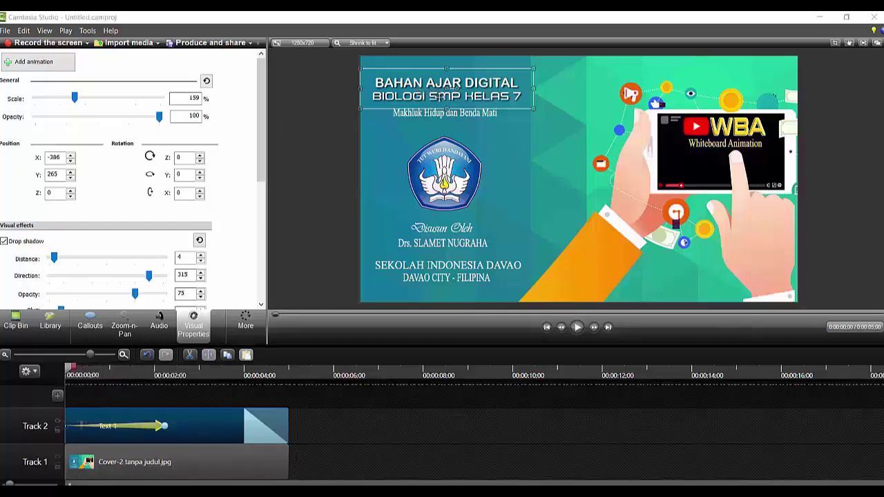
{"action": "left_click", "coordinate": [440, 97]}
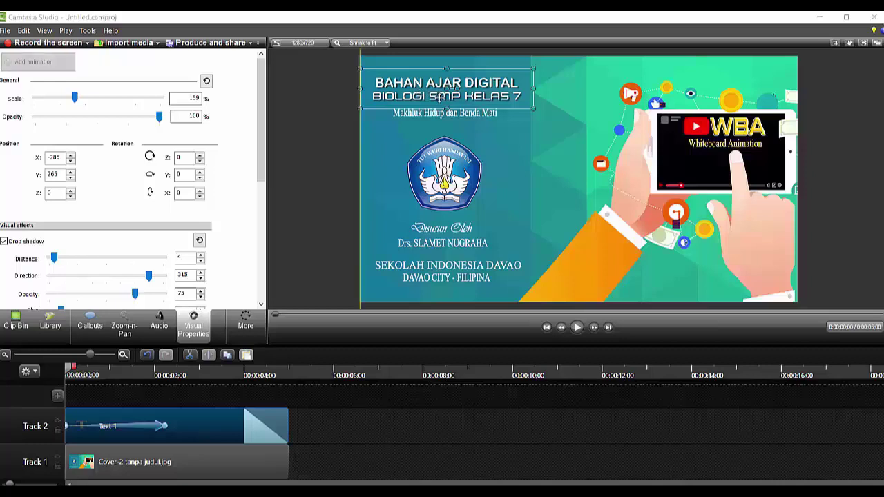
{"action": "left_click_drag", "start_coordinate": [440, 97], "coordinate": [436, 53]}
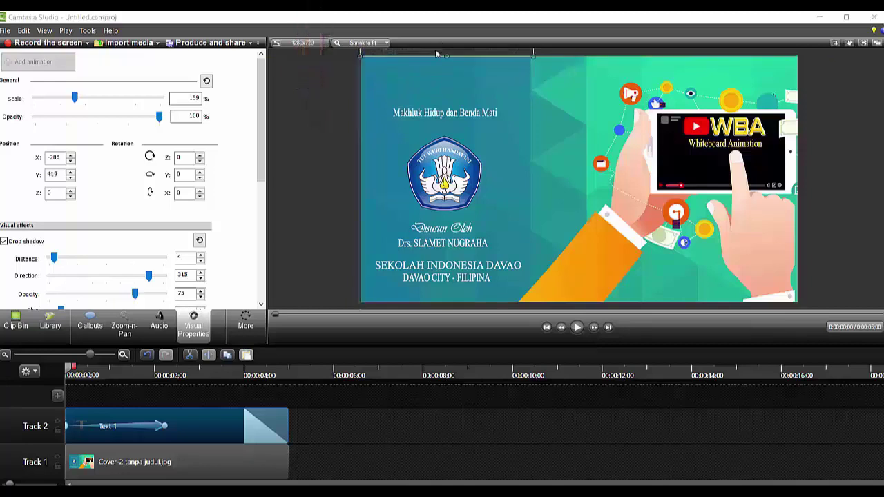
{"action": "left_click", "coordinate": [321, 164]}
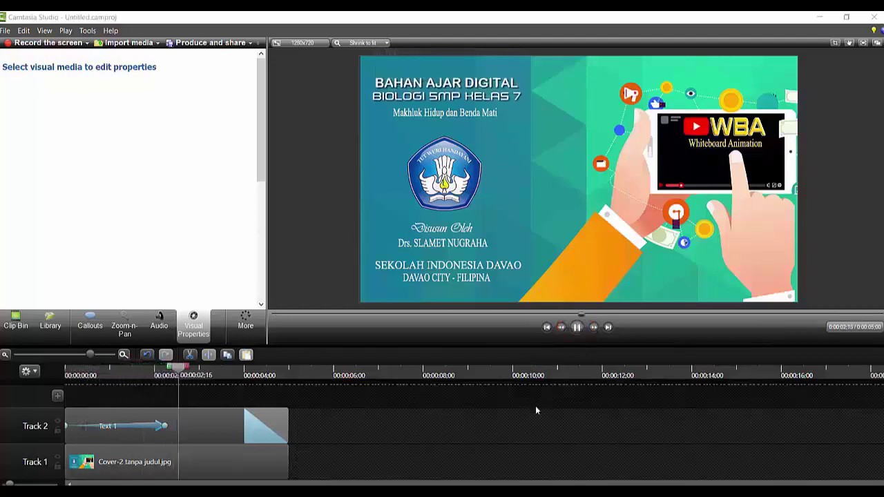
- Shorten the Text 1 animation so it ends before the one-second mark, previewing playback before and after
{"action": "left_click", "coordinate": [72, 418]}
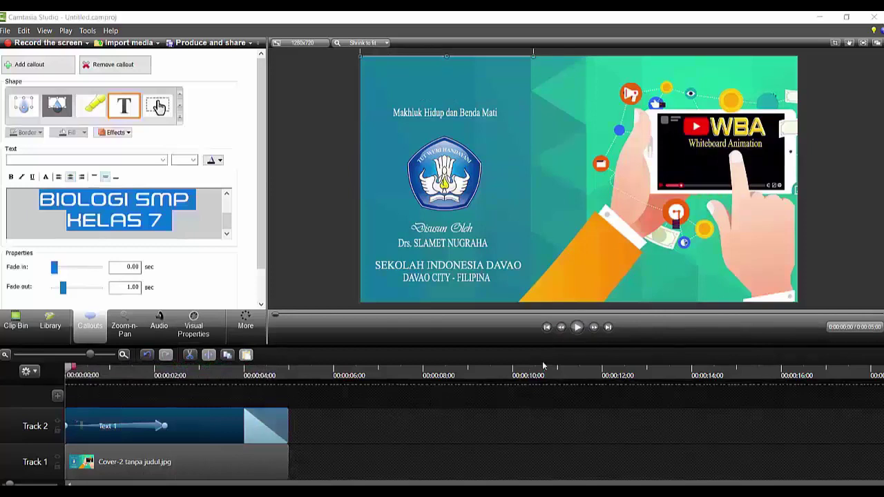
{"action": "left_click", "coordinate": [577, 331]}
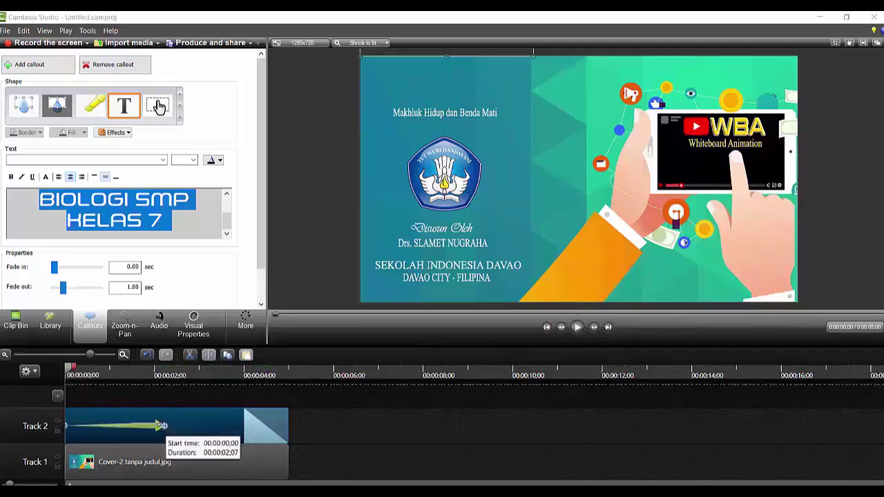
{"action": "left_click_drag", "start_coordinate": [160, 425], "coordinate": [91, 425]}
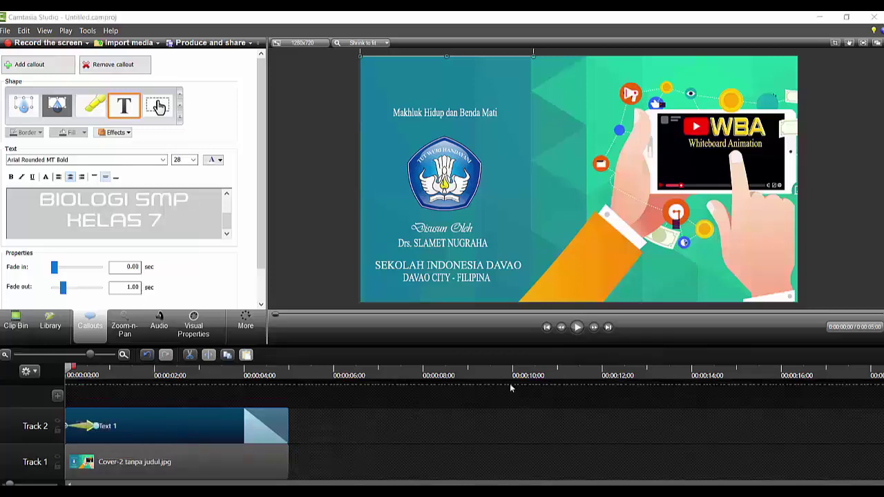
{"action": "left_click", "coordinate": [577, 328]}
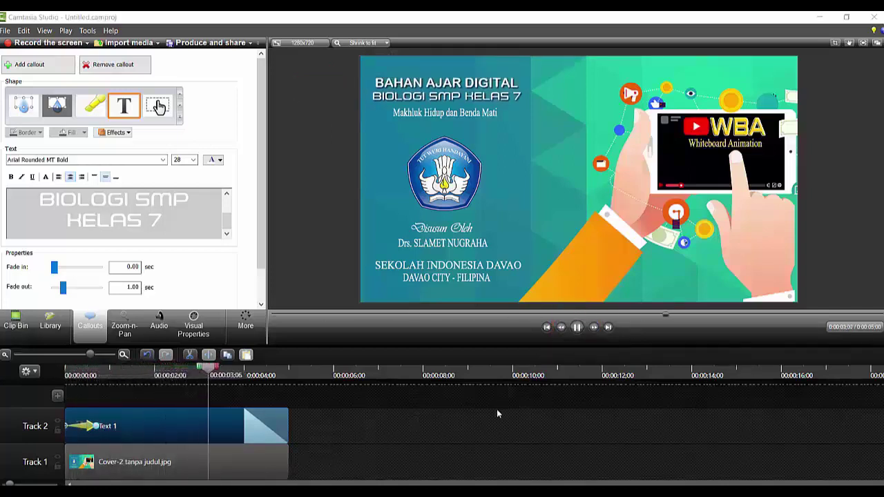
{"action": "left_click", "coordinate": [67, 418]}
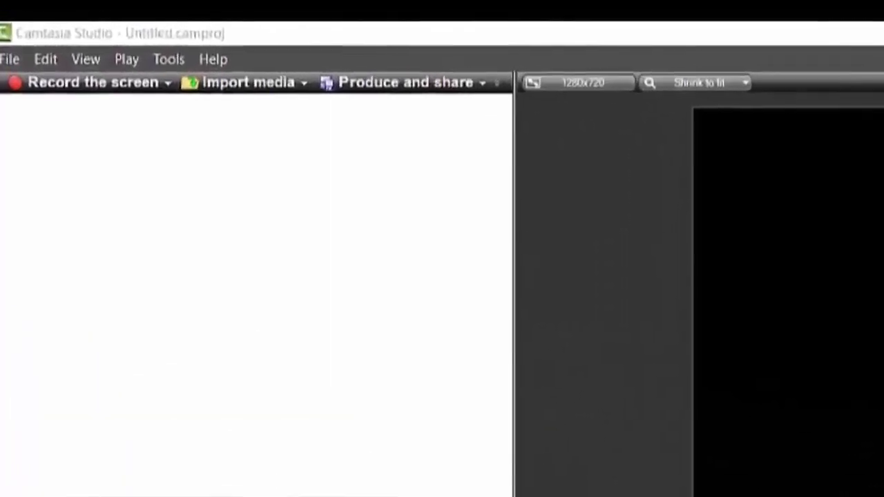
- Import the image Cover-4 tanpa logo from the URUTAN COVER folder and add it to the timeline at the playhead
{"action": "left_click", "coordinate": [277, 101]}
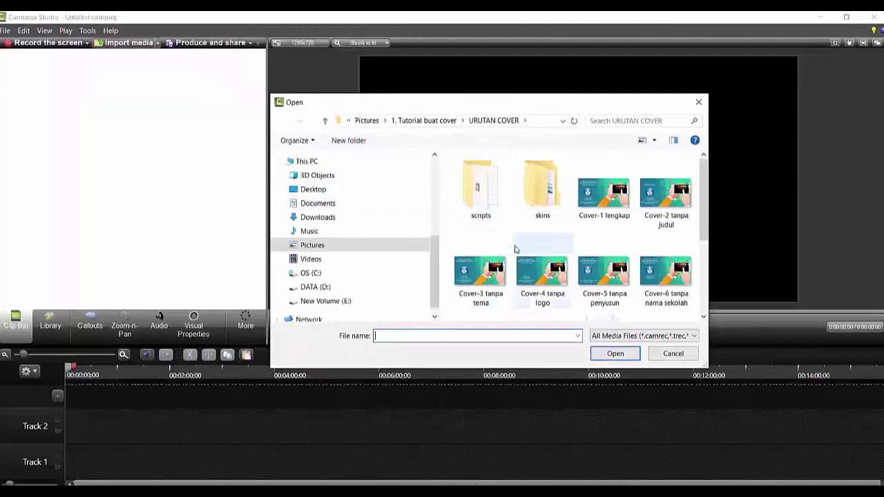
{"action": "left_click", "coordinate": [542, 273]}
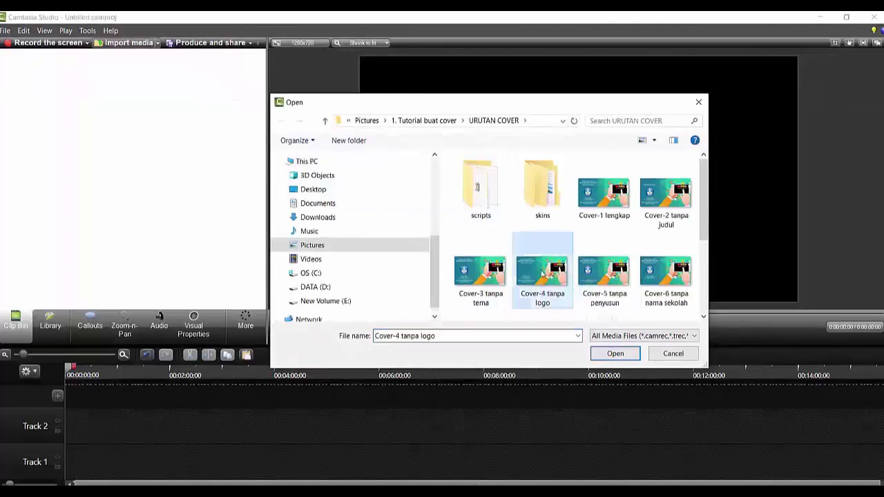
{"action": "left_click", "coordinate": [614, 355]}
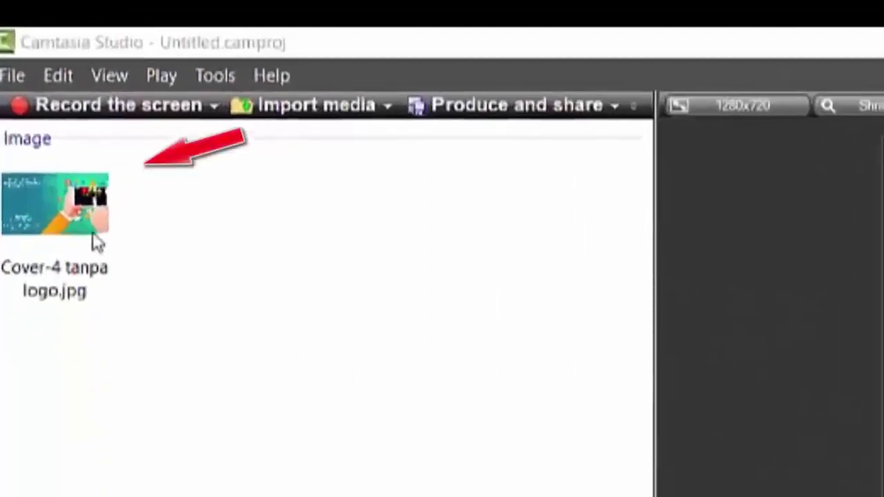
{"action": "right_click", "coordinate": [83, 220]}
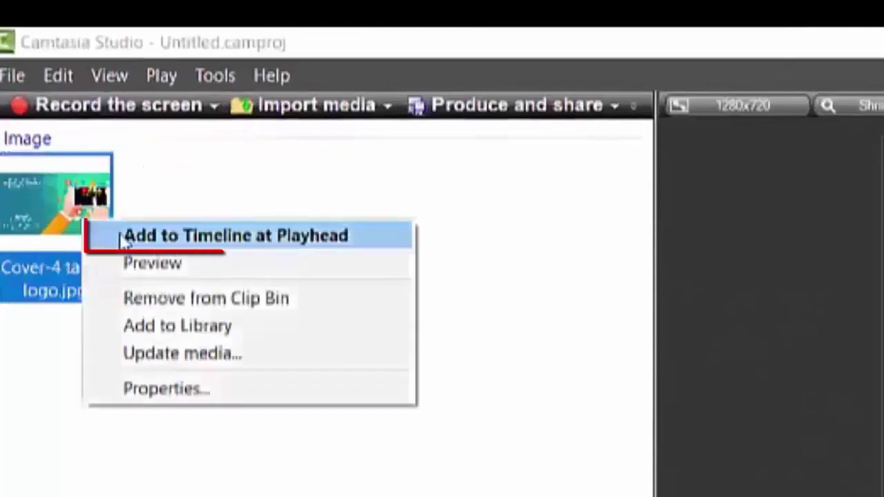
{"action": "left_click", "coordinate": [154, 236]}
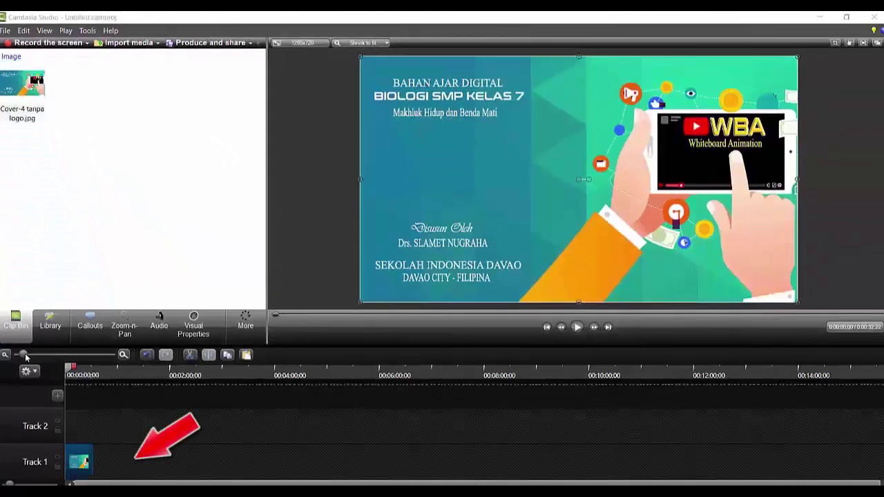
{"action": "left_click_drag", "start_coordinate": [23, 356], "coordinate": [67, 363]}
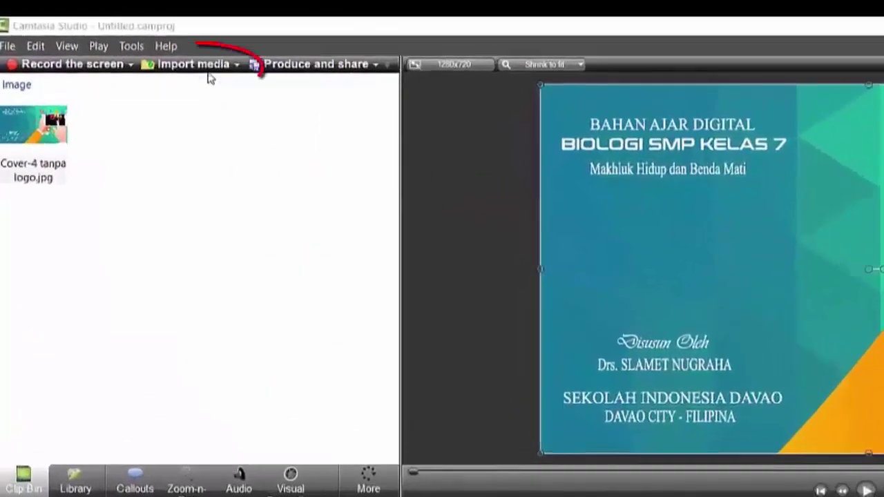
- Import the Tut-Wuri-Handayani_Oke logo from the LOGO folder in Pictures and add it to the timeline at the playhead
{"action": "left_click", "coordinate": [209, 69]}
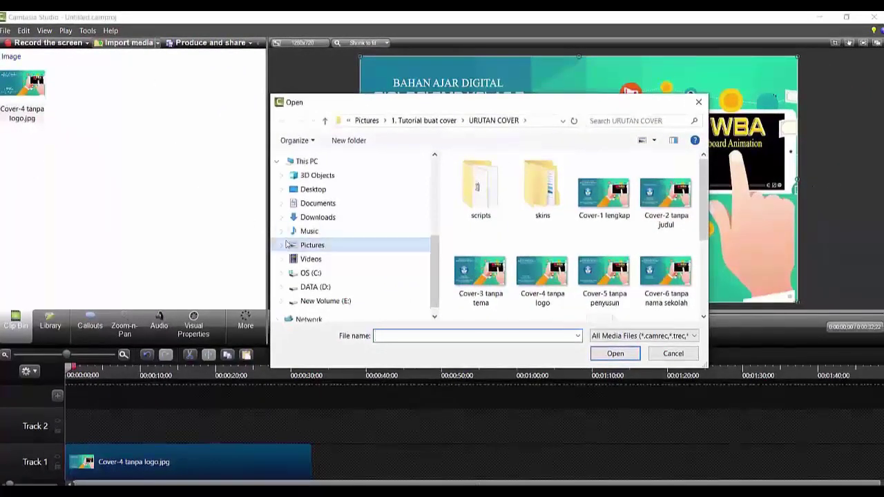
{"action": "left_click", "coordinate": [312, 245]}
{"action": "double_click", "coordinate": [673, 219]}
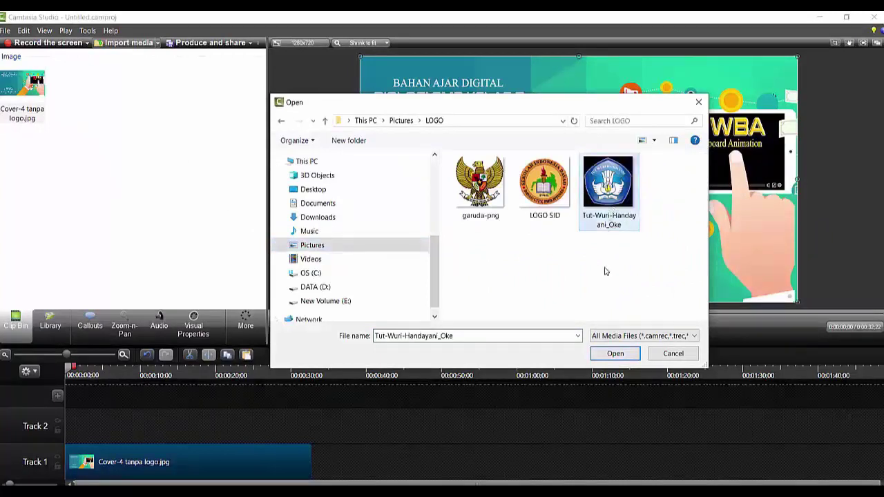
{"action": "left_click", "coordinate": [612, 353]}
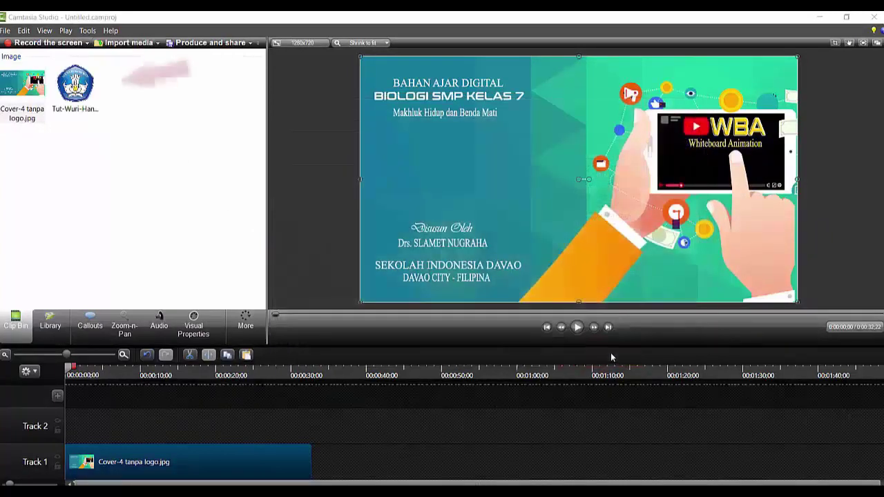
{"action": "right_click", "coordinate": [83, 90]}
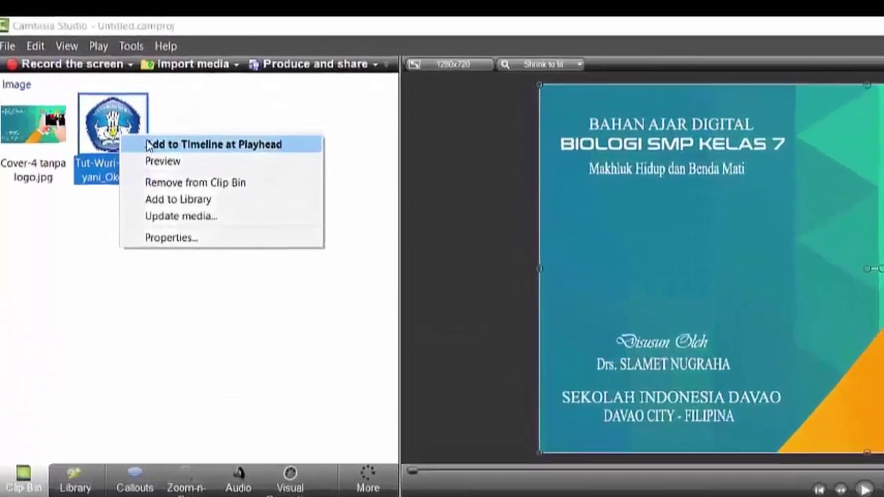
{"action": "left_click", "coordinate": [147, 143]}
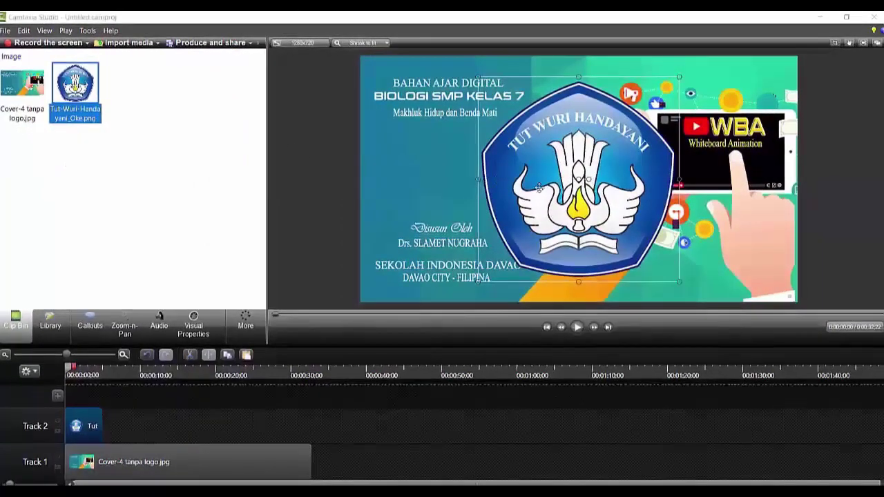
- Shrink the logo to about 38% and place it between the Makhluk Hidup dan Benda Mati and Disusun Oleh lines
{"action": "left_click_drag", "start_coordinate": [539, 186], "coordinate": [434, 170]}
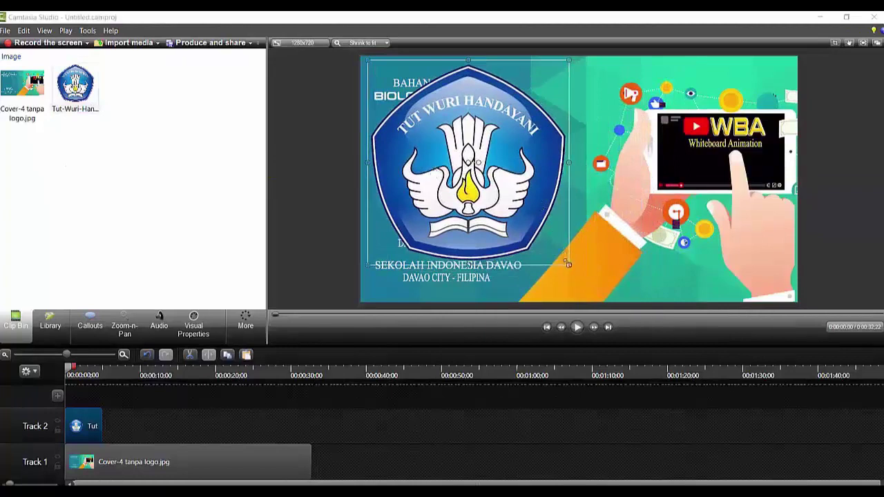
{"action": "left_click_drag", "start_coordinate": [570, 265], "coordinate": [506, 201]}
{"action": "left_click_drag", "start_coordinate": [469, 163], "coordinate": [445, 170]}
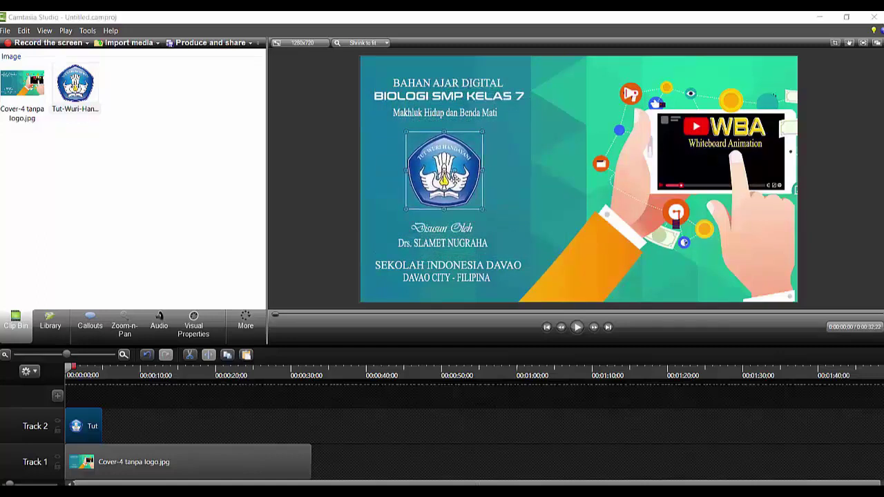
{"action": "left_click", "coordinate": [324, 259]}
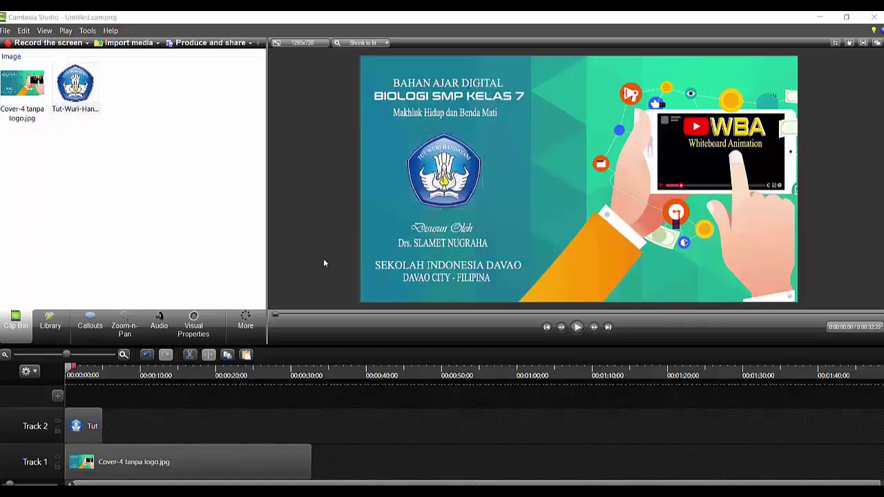
- Extend the logo clip on Track 2 to end together with the cover image and preview the timeline
{"action": "left_click", "coordinate": [94, 423]}
{"action": "left_click_drag", "start_coordinate": [100, 422], "coordinate": [311, 426]}
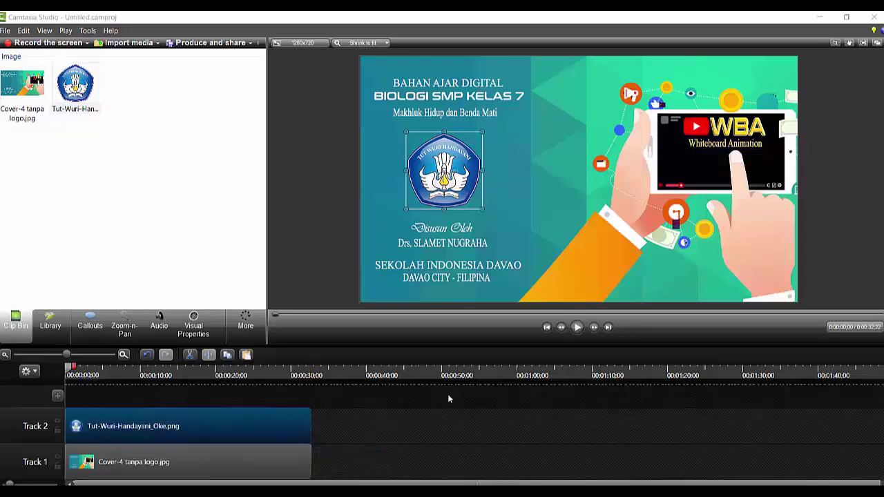
{"action": "left_click", "coordinate": [577, 329]}
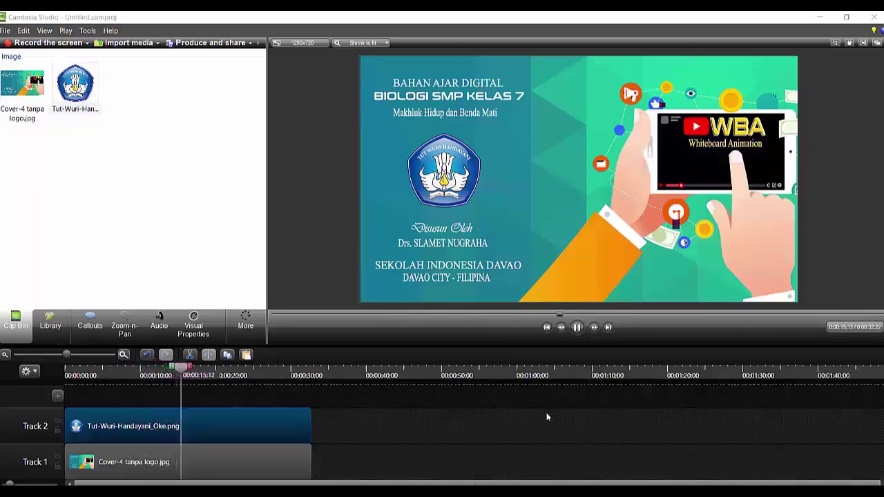
- Add a Visual Properties animation to the logo clip and stretch it from the clip's start to about 00:00:16;07
{"action": "left_click", "coordinate": [228, 430]}
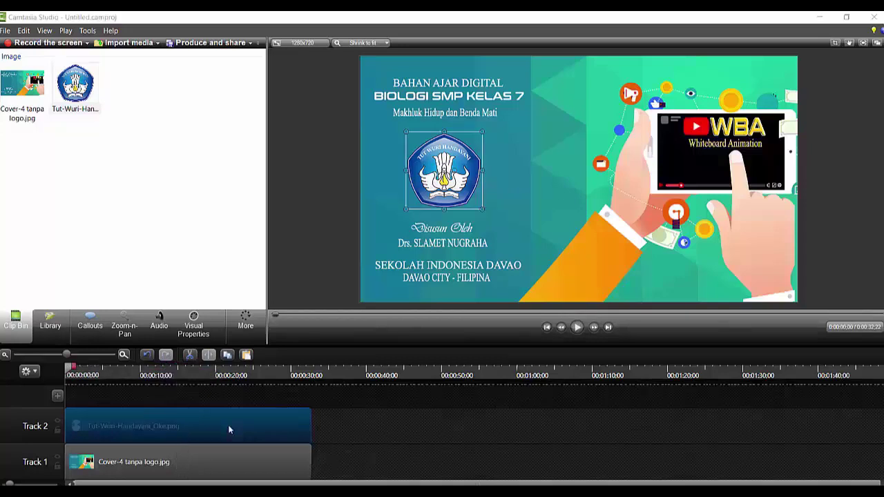
{"action": "left_click", "coordinate": [195, 330]}
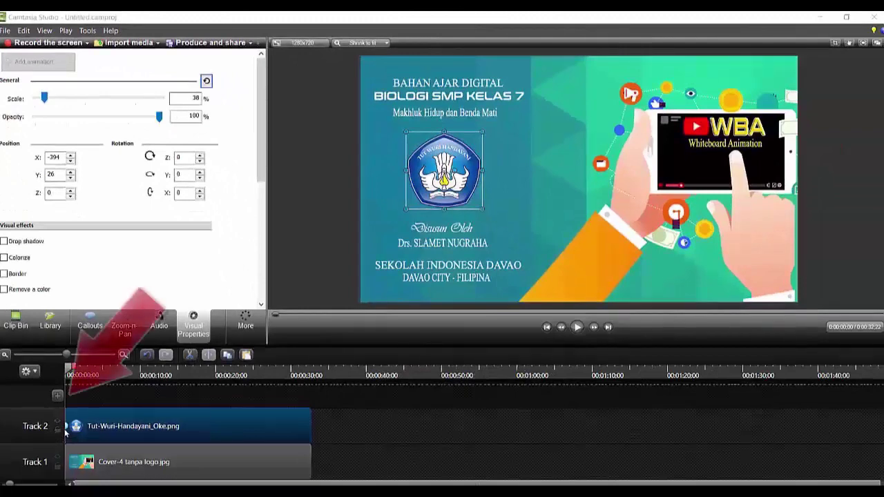
{"action": "left_click_drag", "start_coordinate": [63, 426], "coordinate": [186, 426]}
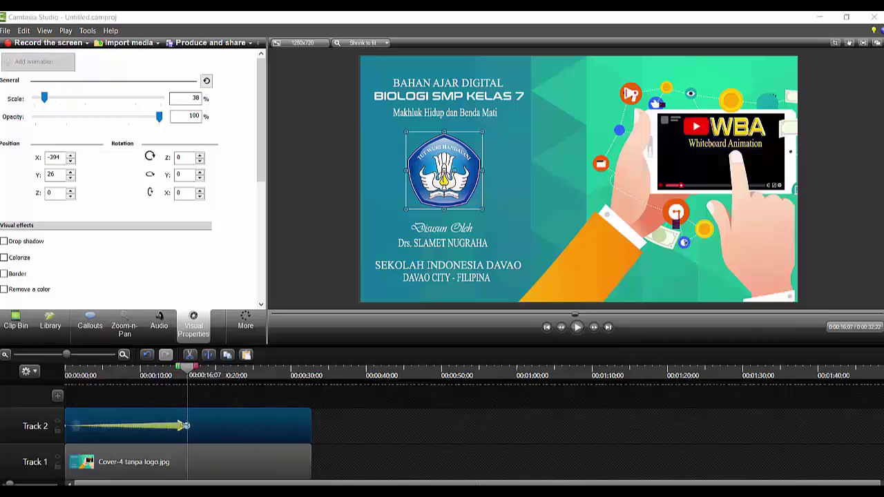
- Set the logo's Z rotation to 720 at the end point of its animation
{"action": "left_click", "coordinate": [186, 426]}
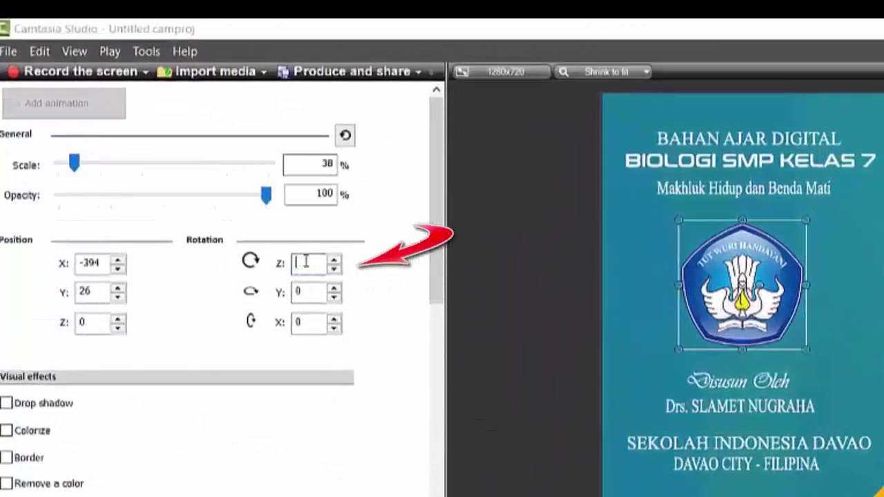
{"action": "type", "text": "7"}
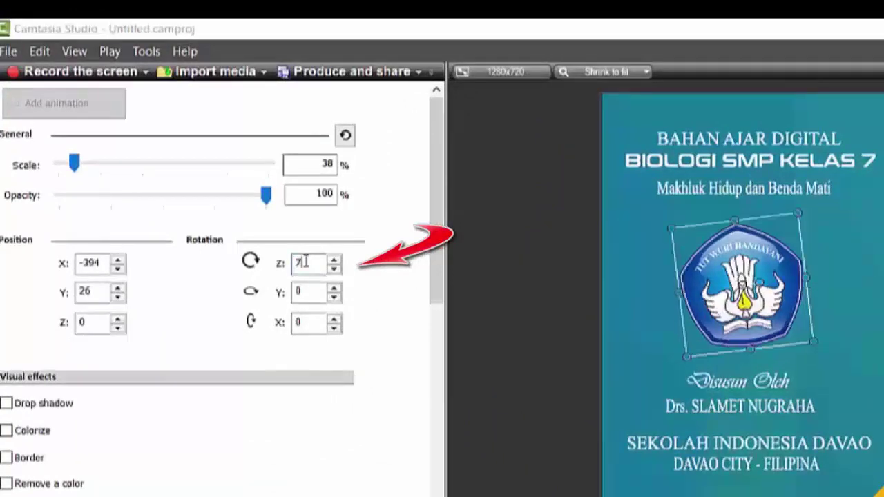
{"action": "type", "text": "20"}
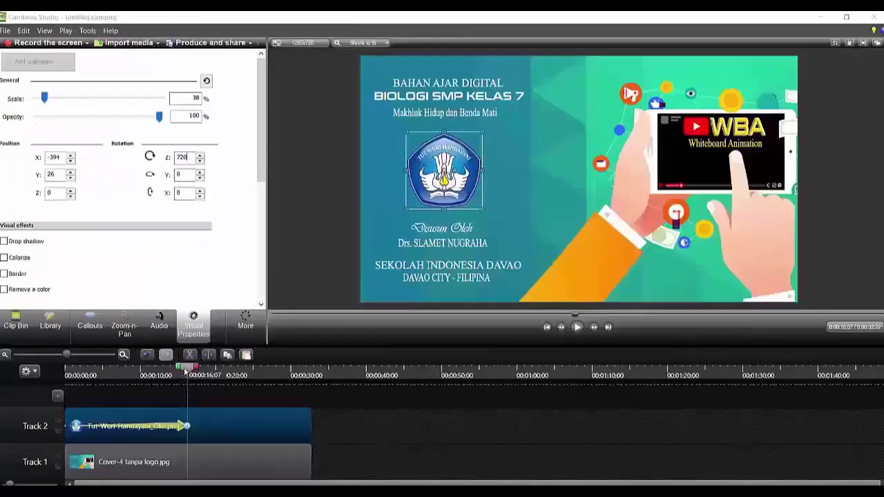
- Return the playhead to the timeline start and set the logo's Z rotation there to 0
{"action": "left_click", "coordinate": [188, 371]}
{"action": "left_click_drag", "start_coordinate": [188, 372], "coordinate": [64, 382]}
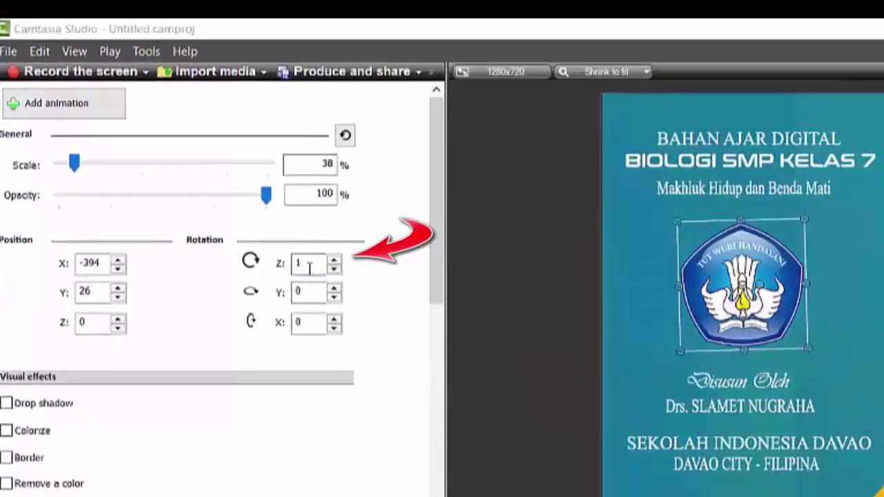
{"action": "type", "text": "0"}
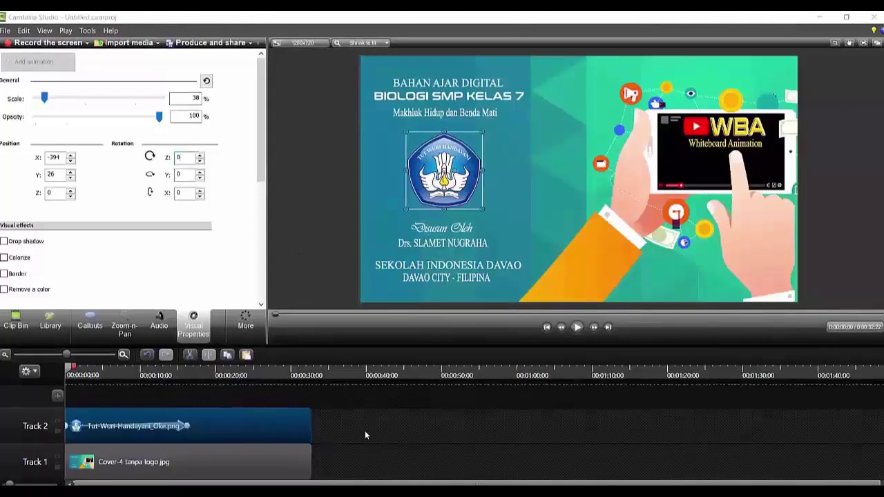
- Preview the logo's spin and shorten its animation to about half its length, ending before the 10-second mark
{"action": "left_click", "coordinate": [578, 334]}
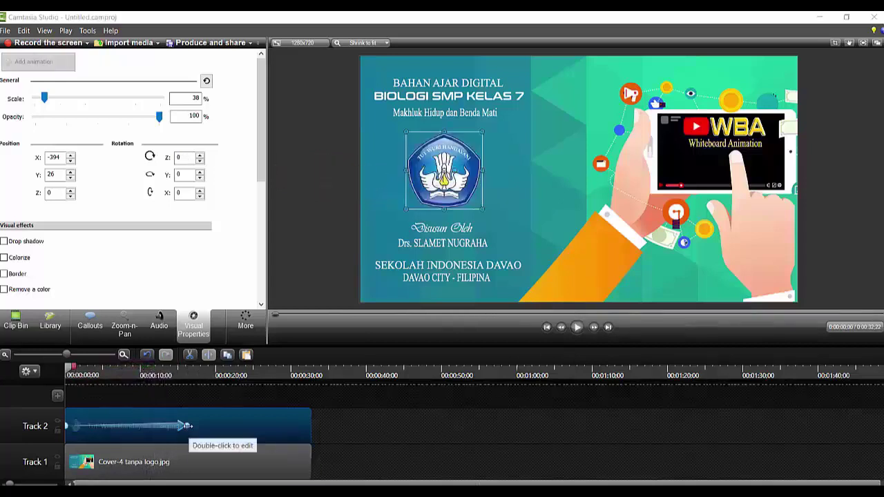
{"action": "left_click", "coordinate": [187, 426]}
{"action": "left_click_drag", "start_coordinate": [187, 426], "coordinate": [123, 429]}
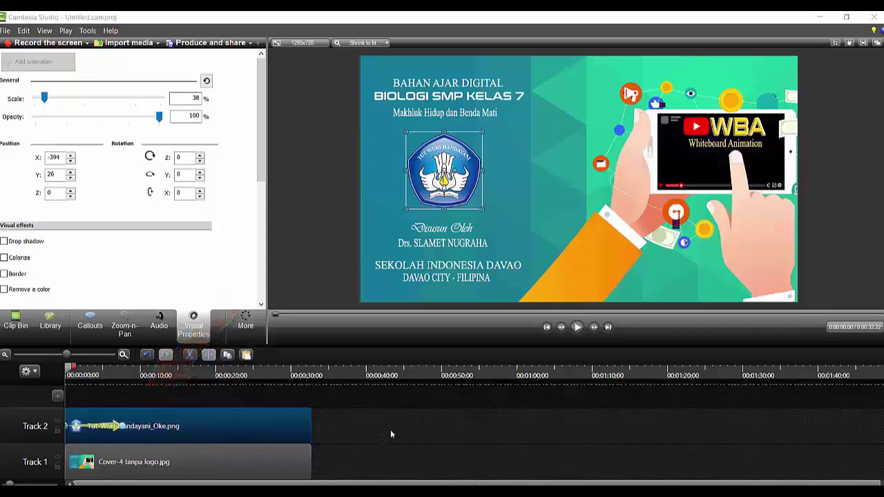
- Preview the logo's spin, shorten its animation to about 3 seconds, and return the playhead to the timeline start
{"action": "left_click", "coordinate": [577, 327]}
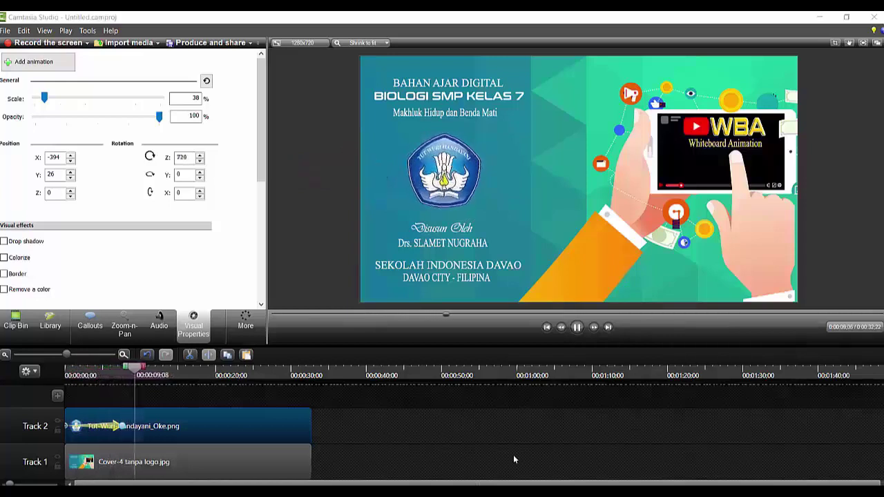
{"action": "left_click", "coordinate": [576, 328]}
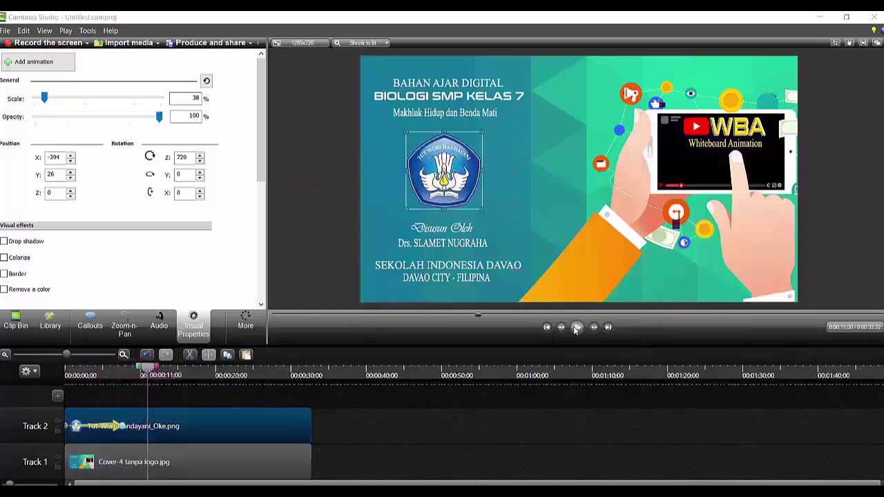
{"action": "left_click_drag", "start_coordinate": [146, 373], "coordinate": [68, 375]}
{"action": "left_click", "coordinate": [119, 402]}
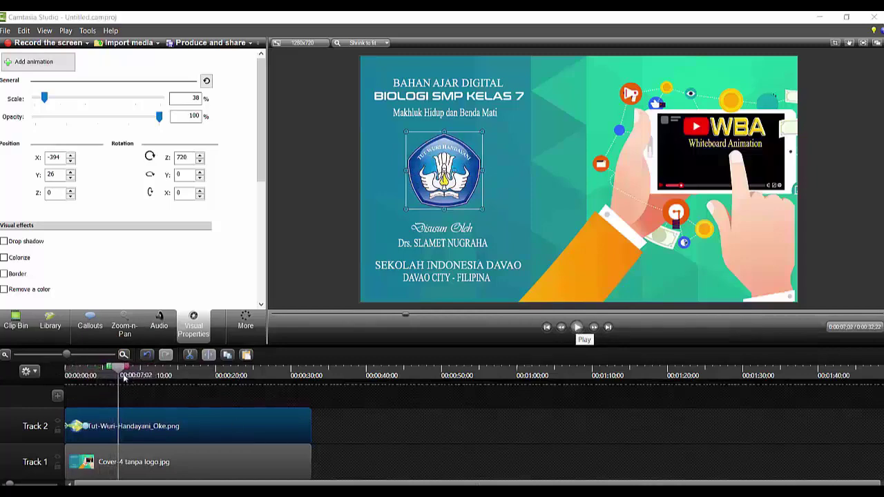
{"action": "left_click", "coordinate": [66, 378]}
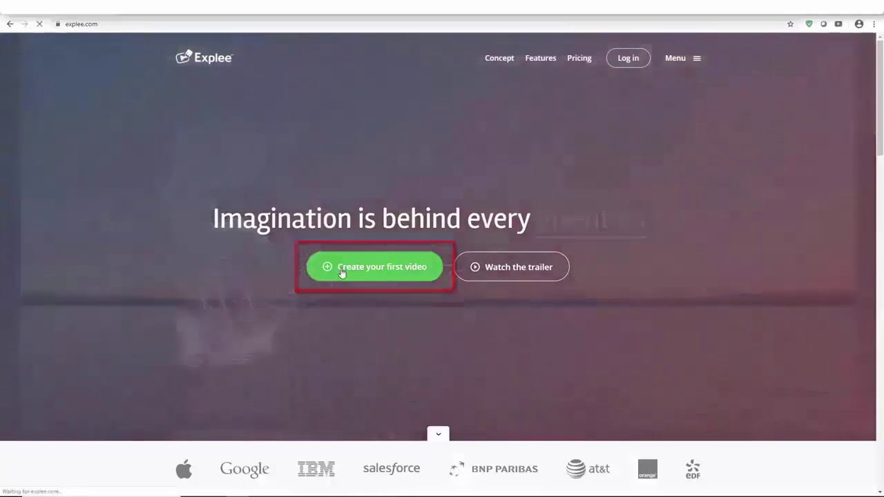
- Switch to explee.com and register for the free trial with the full name, e-mail and account password, choosing the Other profile
{"action": "left_click", "coordinate": [342, 272]}
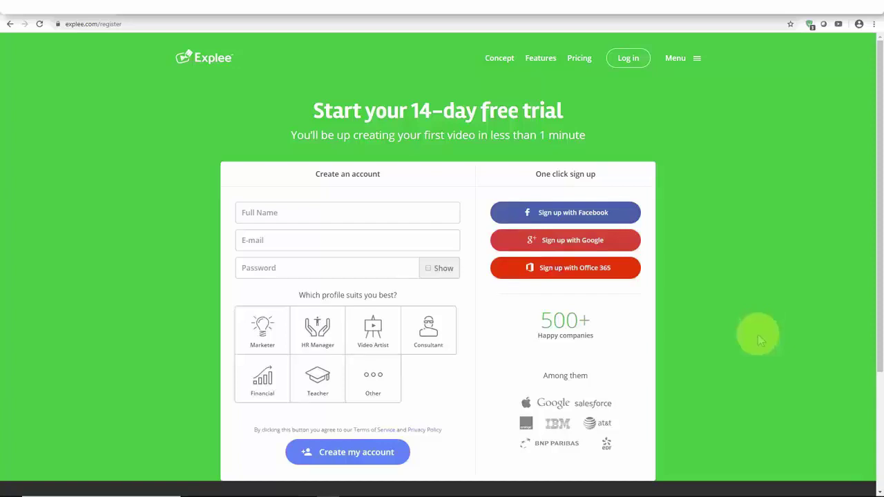
{"action": "left_click", "coordinate": [284, 216]}
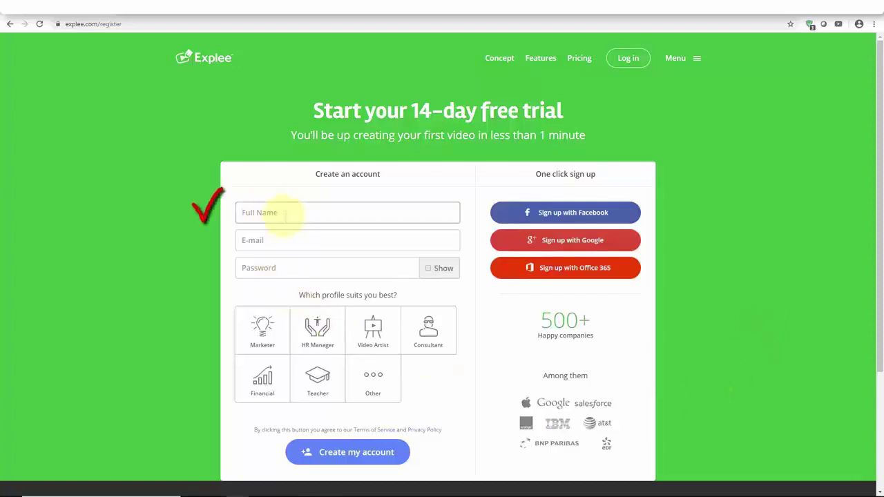
{"action": "type", "text": "Pur"}
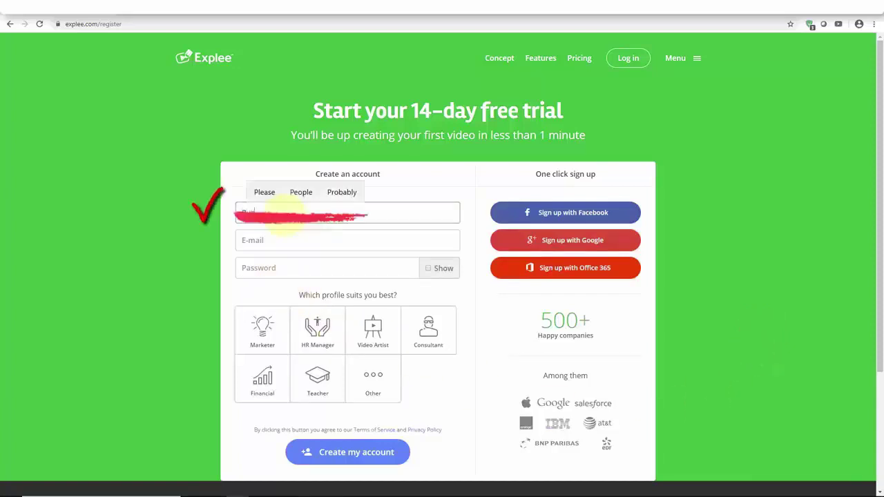
{"action": "type", "text": "vanto"}
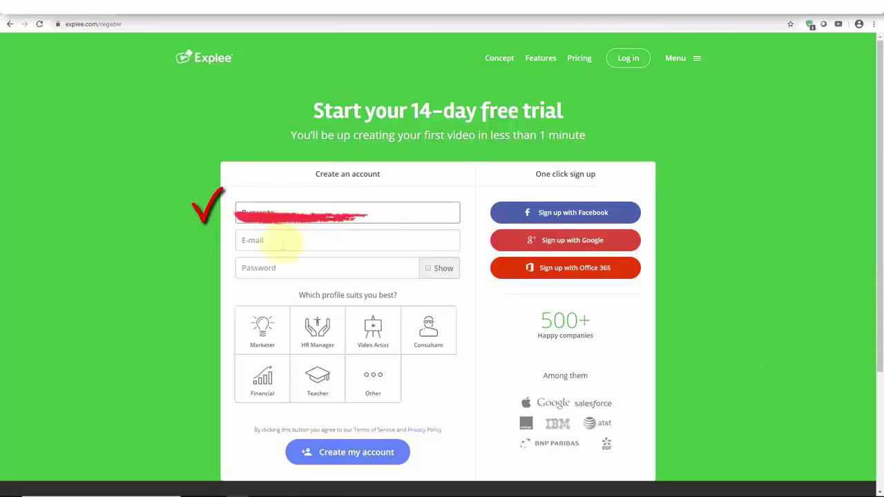
{"action": "left_click", "coordinate": [283, 242]}
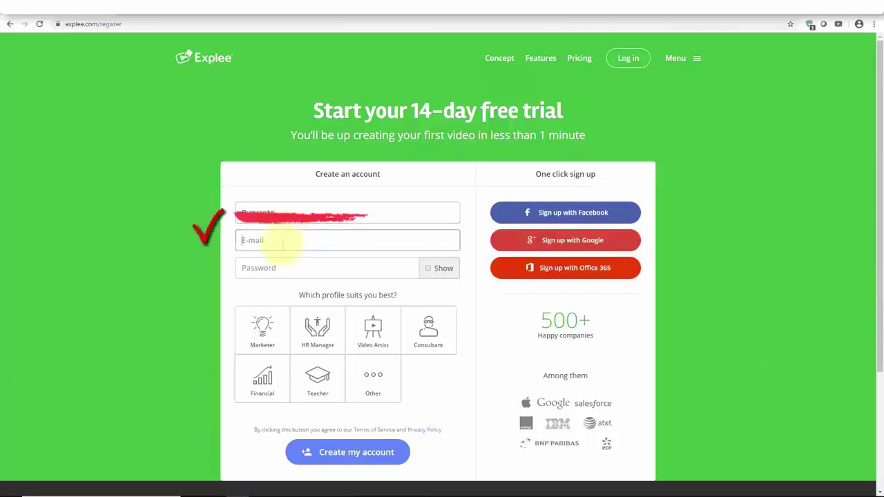
{"action": "type", "text": "@gmail"}
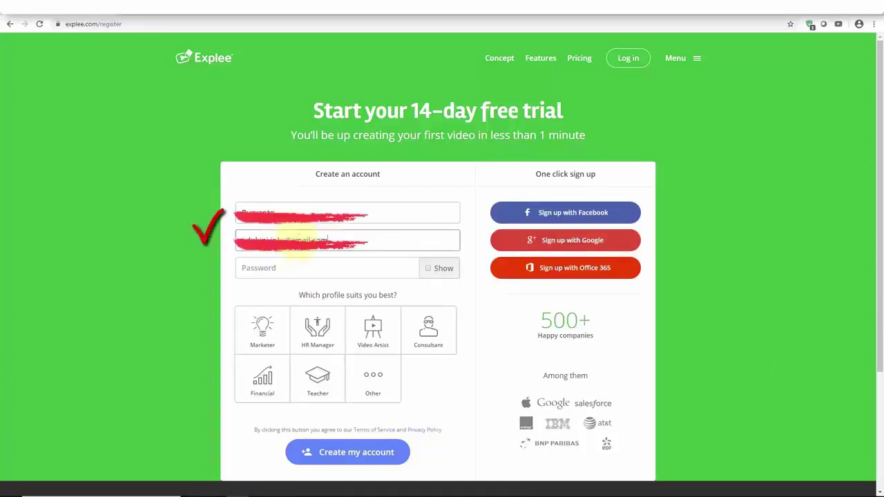
{"action": "left_click", "coordinate": [280, 270]}
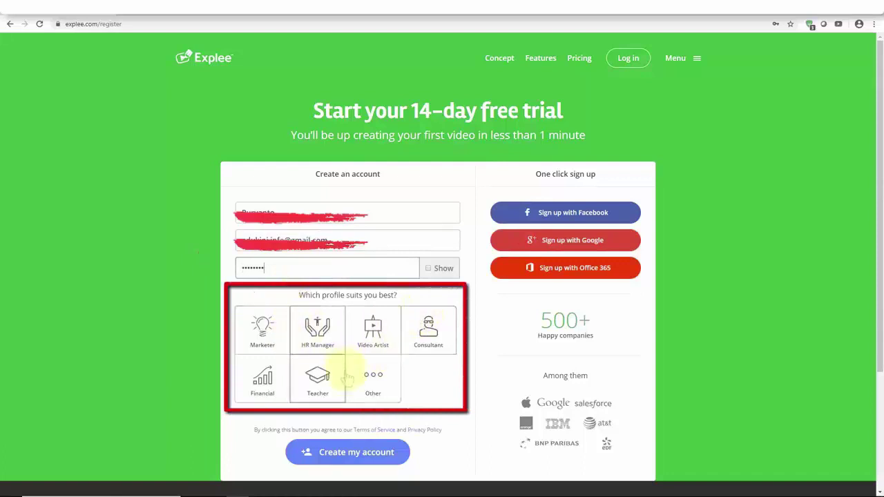
{"action": "left_click", "coordinate": [380, 388]}
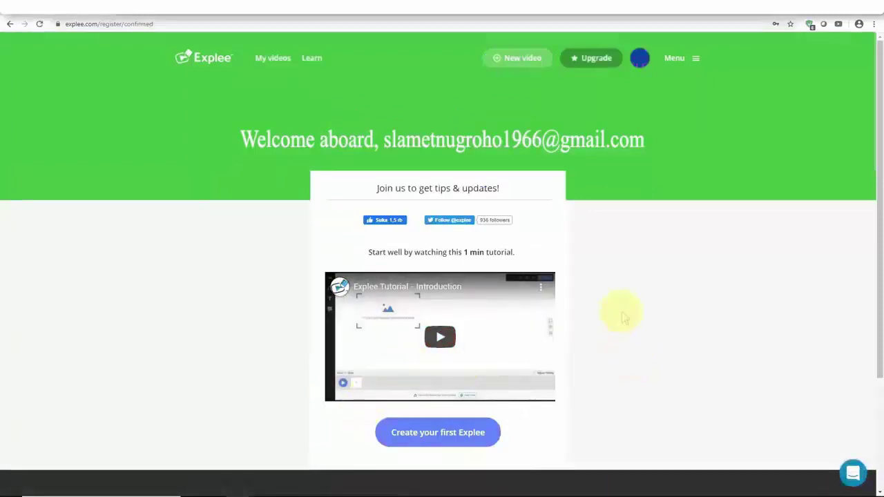
- Create the first Explee video, dismiss the trial notice on the dashboard, and start the guided basics tour in the editor
{"action": "scroll", "coordinate": [630, 334], "scroll_direction": "down", "scroll_amount": 1}
{"action": "left_click", "coordinate": [449, 394]}
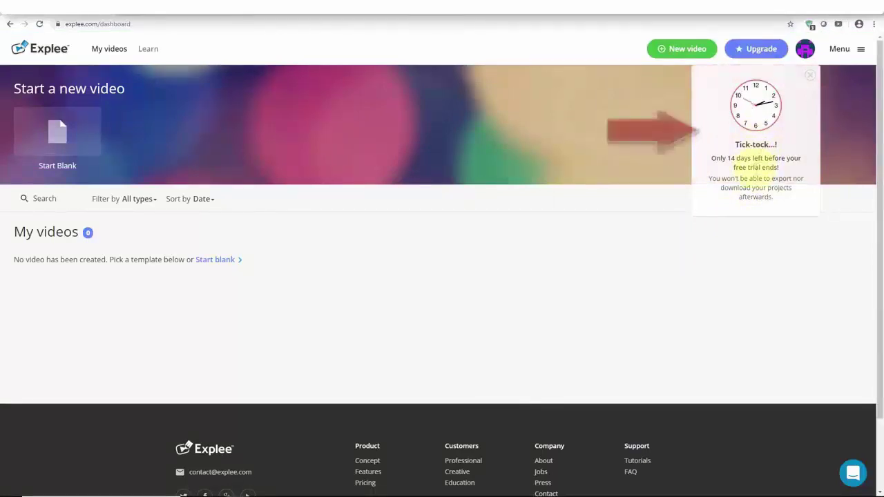
{"action": "left_click", "coordinate": [808, 77]}
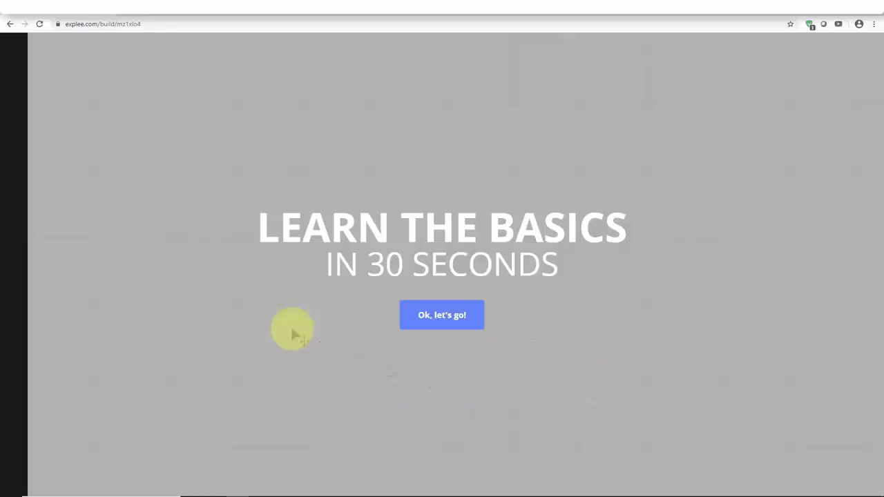
{"action": "left_click", "coordinate": [448, 323]}
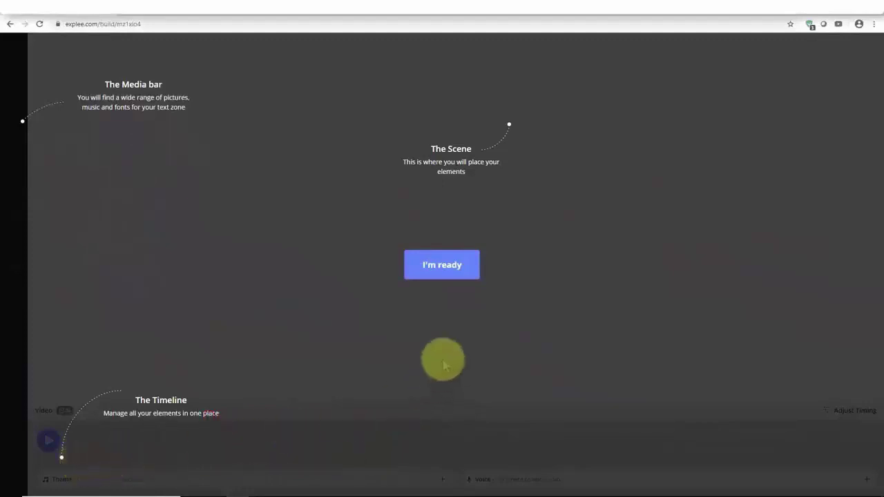
{"action": "left_click", "coordinate": [459, 272]}
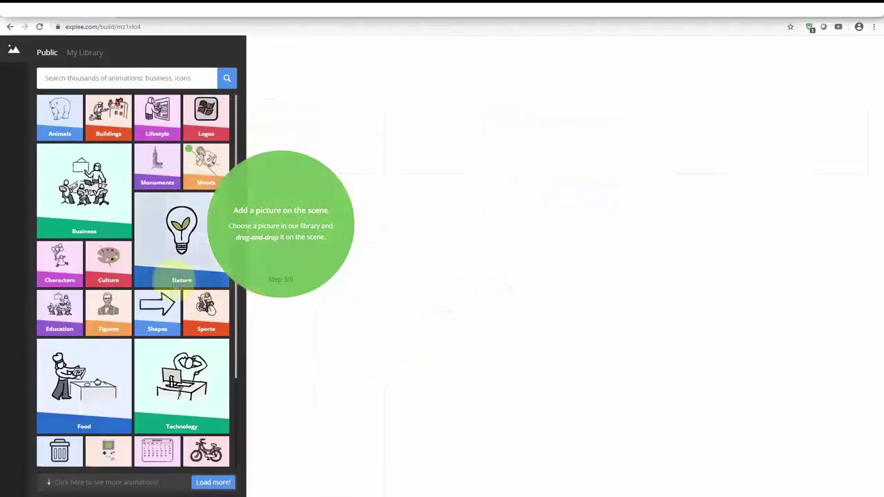
- Place the group-meeting picture from the public Education category on the scene and enlarge it to over twice its size
{"action": "scroll", "coordinate": [90, 220], "scroll_direction": "down", "scroll_amount": 1}
{"action": "left_click", "coordinate": [60, 262]}
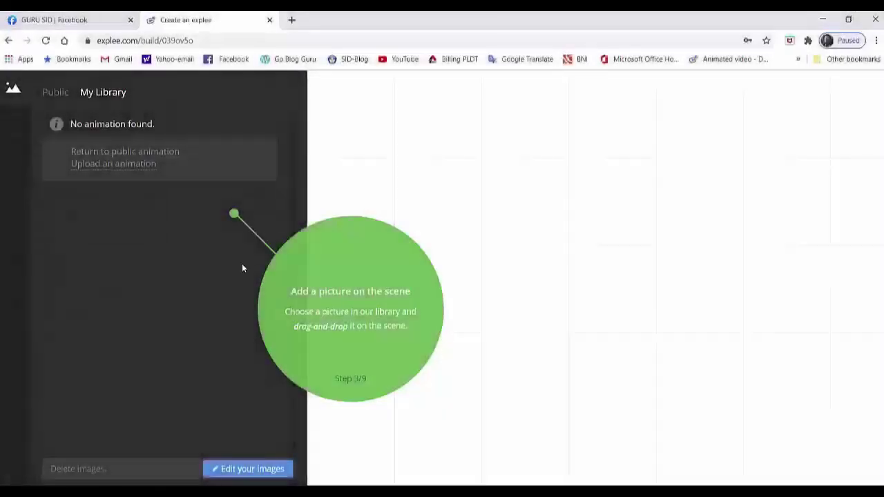
{"action": "left_click", "coordinate": [61, 95]}
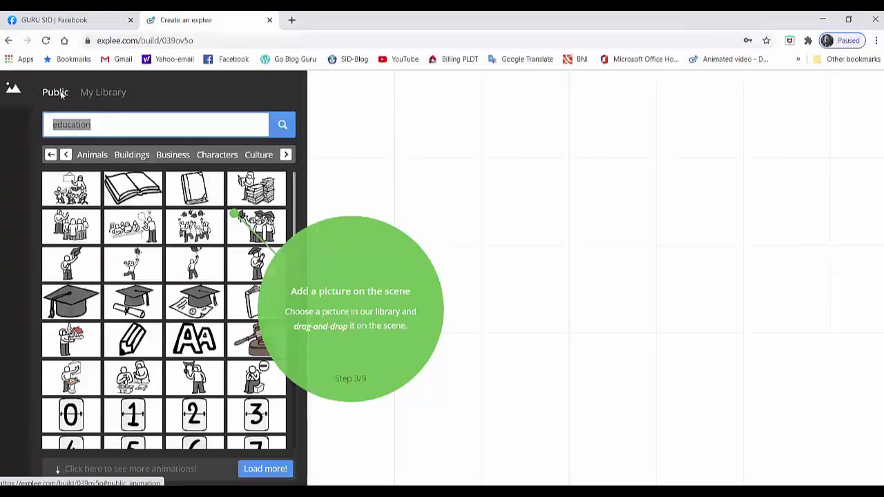
{"action": "left_click", "coordinate": [80, 199]}
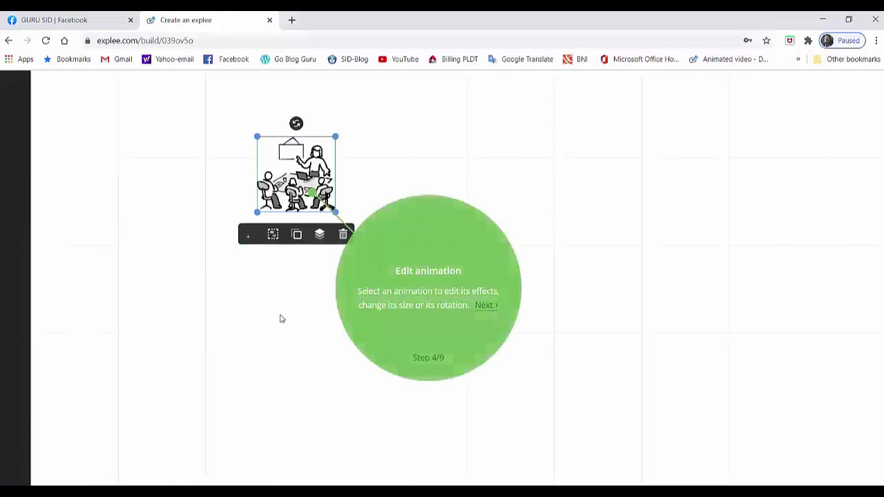
{"action": "left_click_drag", "start_coordinate": [336, 137], "coordinate": [391, 118]}
{"action": "left_click_drag", "start_coordinate": [257, 216], "coordinate": [188, 286]}
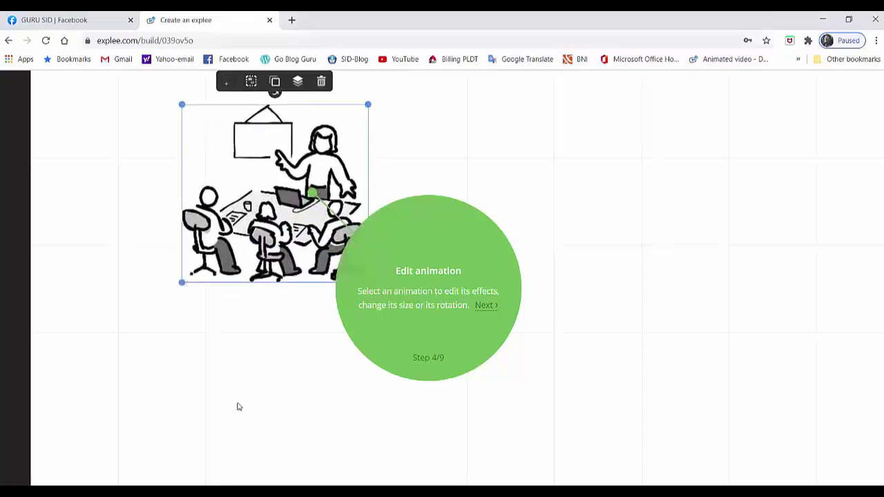
- Advance the tour to the text stage and add a title reading "DISKUSI" to the scene
{"action": "left_click", "coordinate": [486, 305]}
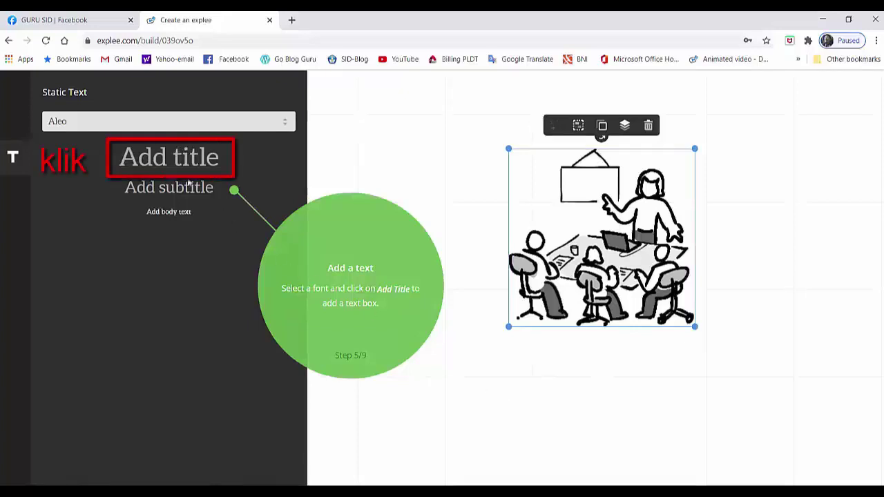
{"action": "left_click", "coordinate": [139, 154]}
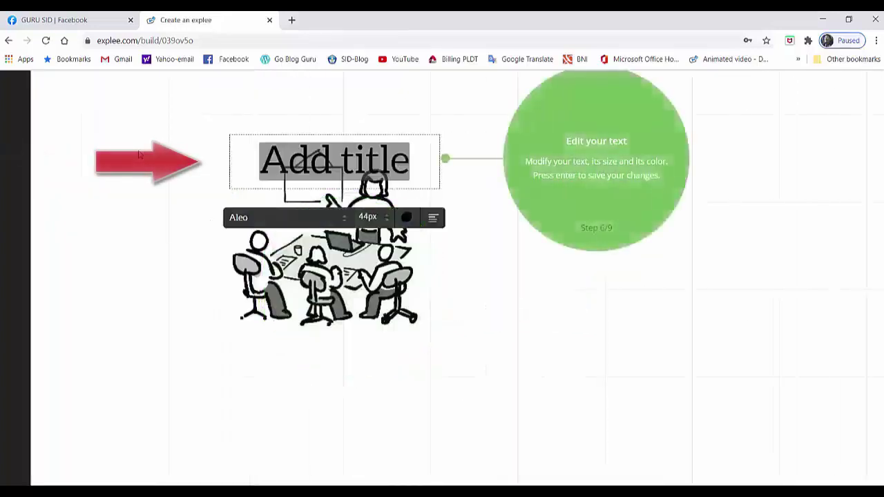
{"action": "type", "text": "DISKUS"}
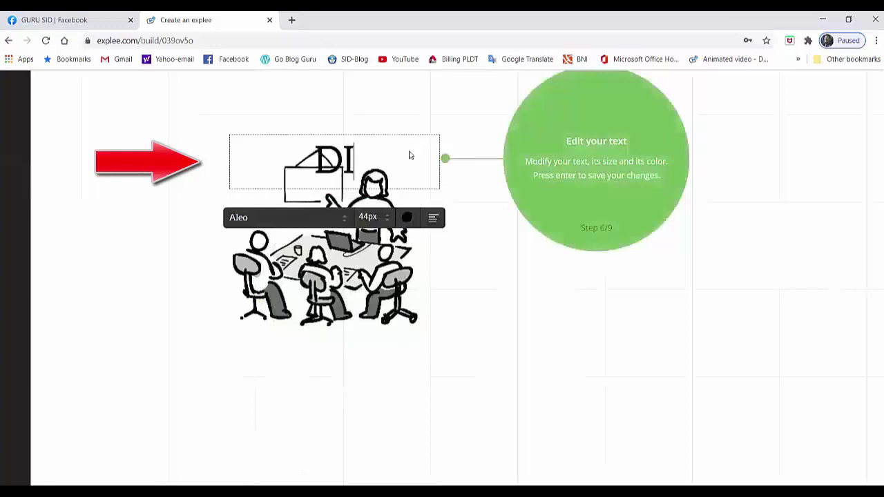
{"action": "type", "text": "I"}
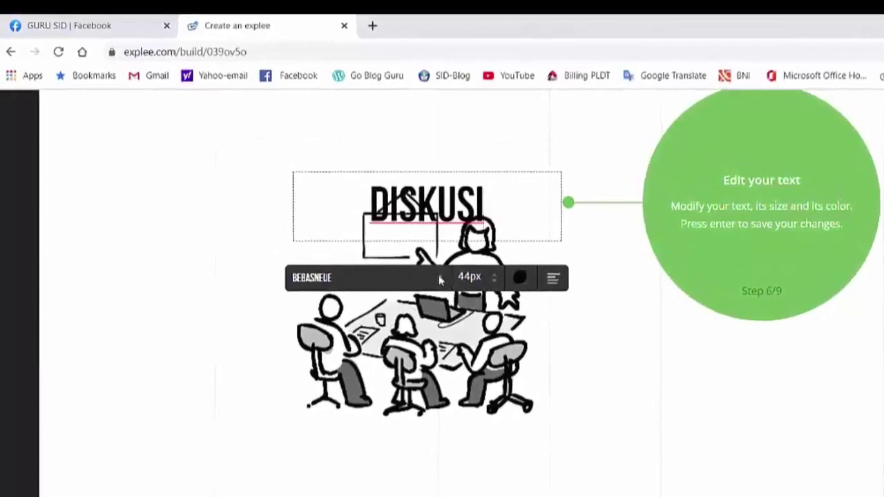
- Format the DISKUSI title in the Kelsonsans font at 48px in blue
{"action": "left_click", "coordinate": [440, 279]}
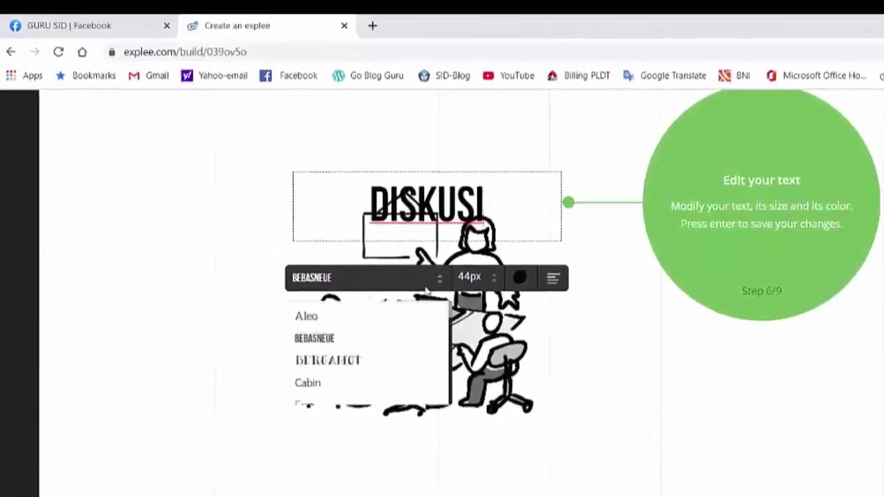
{"action": "scroll", "coordinate": [344, 361], "scroll_direction": "down", "scroll_amount": 5}
{"action": "left_click", "coordinate": [339, 346]}
{"action": "left_click", "coordinate": [494, 278]}
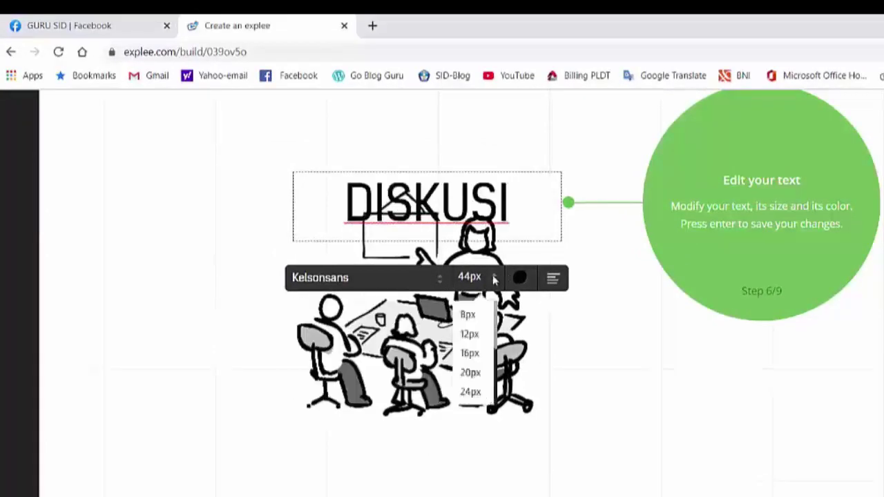
{"action": "scroll", "coordinate": [475, 340], "scroll_direction": "down", "scroll_amount": 3}
{"action": "left_click", "coordinate": [475, 339]}
{"action": "left_click", "coordinate": [520, 278]}
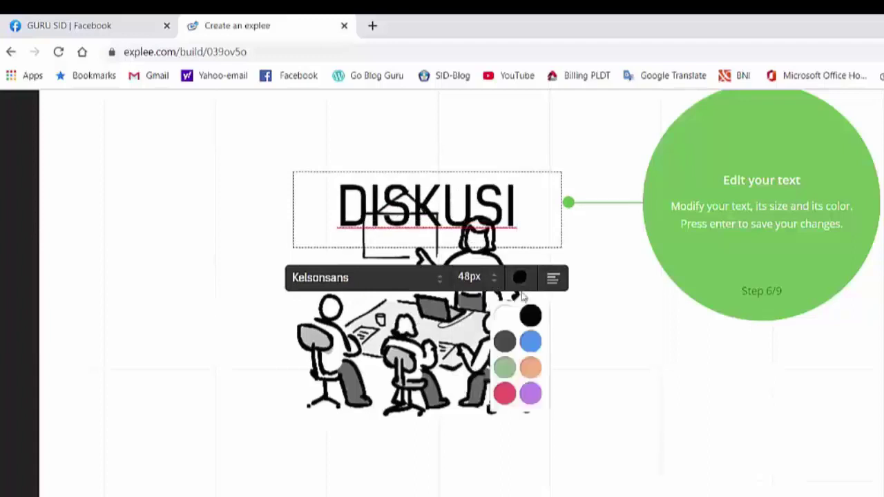
{"action": "left_click", "coordinate": [531, 341]}
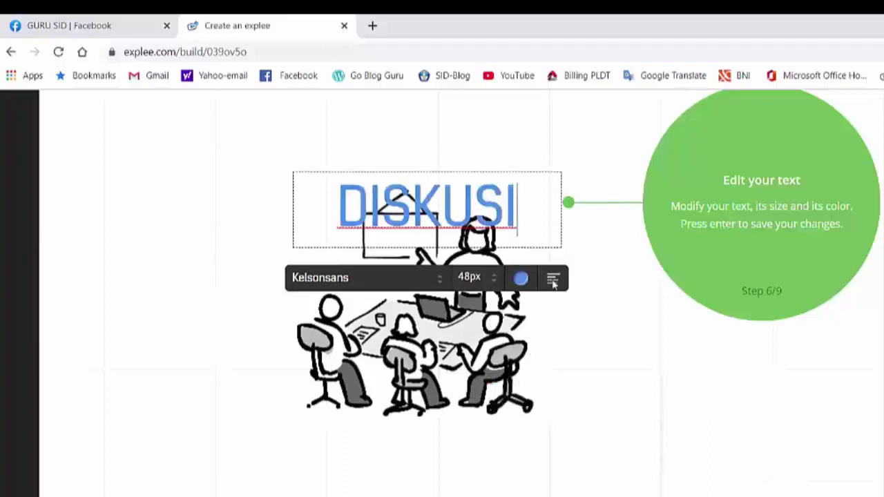
- Try left and right alignment on the DISKUSI title, settle on Center, and save the text
{"action": "left_click", "coordinate": [553, 280]}
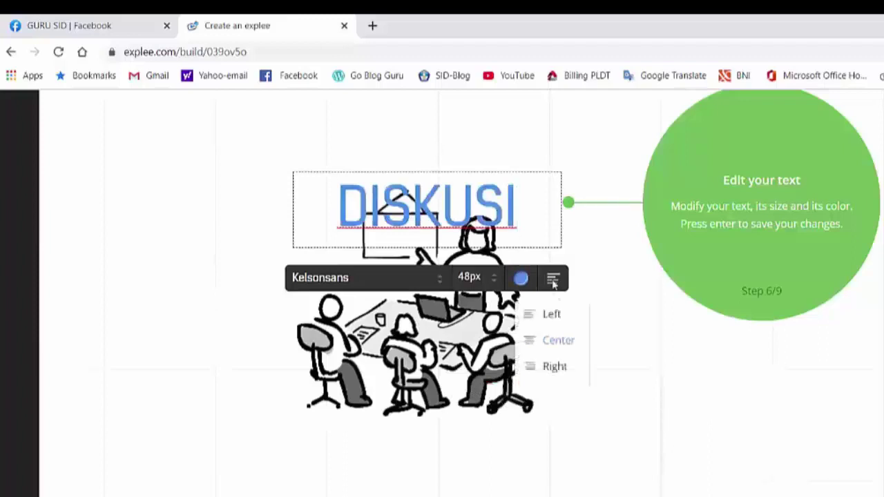
{"action": "left_click", "coordinate": [553, 314]}
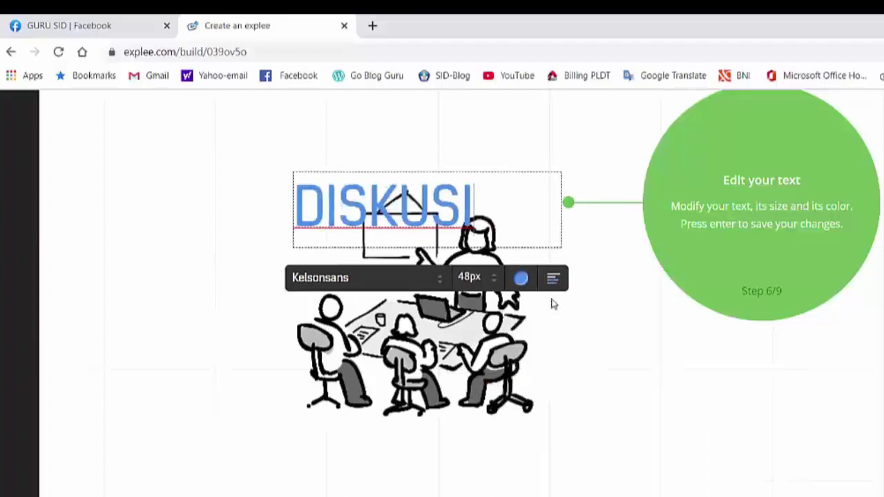
{"action": "left_click", "coordinate": [553, 280]}
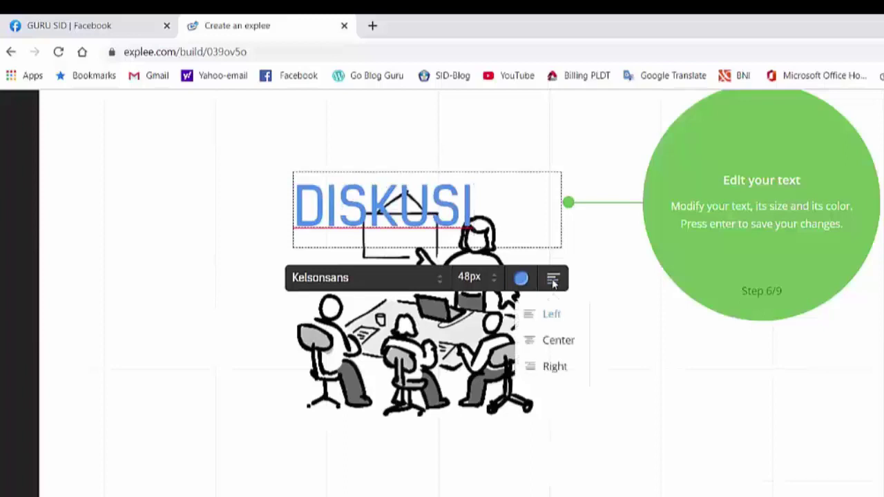
{"action": "left_click", "coordinate": [557, 343]}
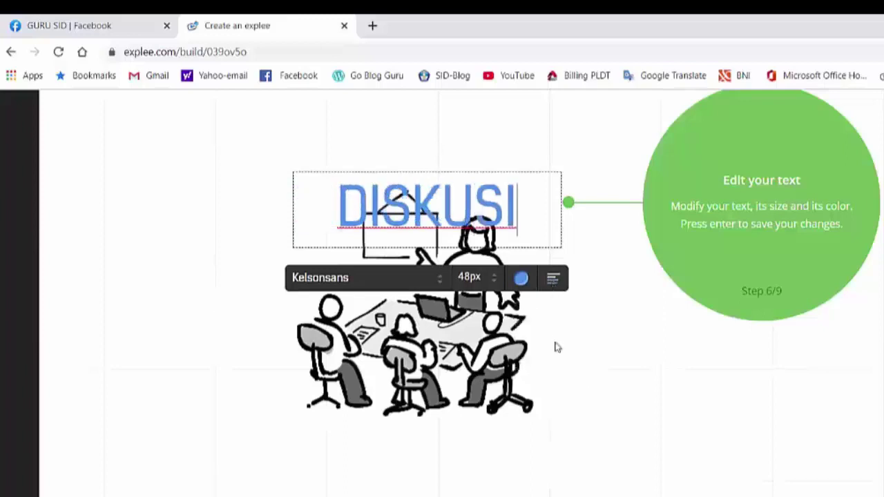
{"action": "left_click", "coordinate": [553, 280]}
{"action": "left_click", "coordinate": [551, 367]}
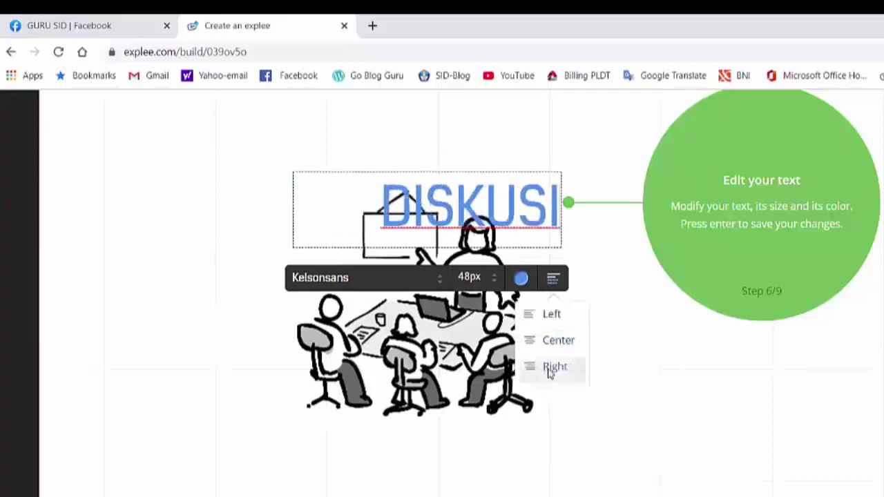
{"action": "left_click", "coordinate": [554, 282]}
{"action": "left_click", "coordinate": [557, 342]}
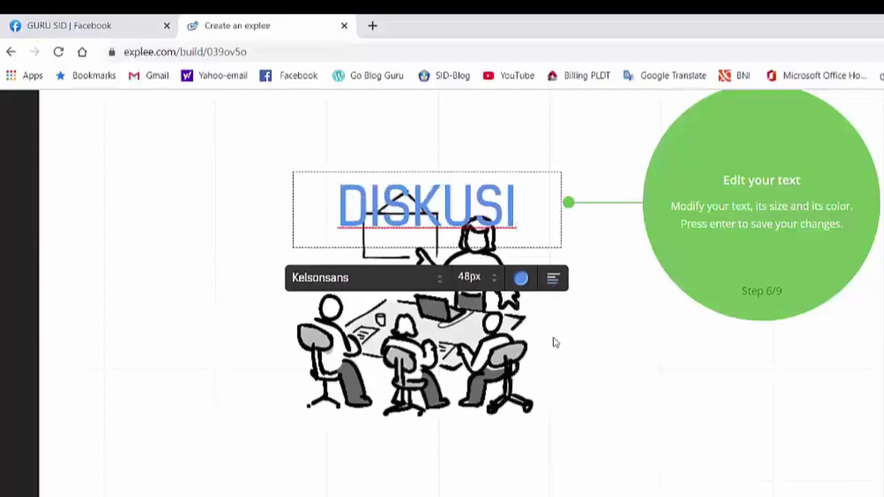
{"action": "key", "text": "Return"}
{"action": "key", "text": "Return"}
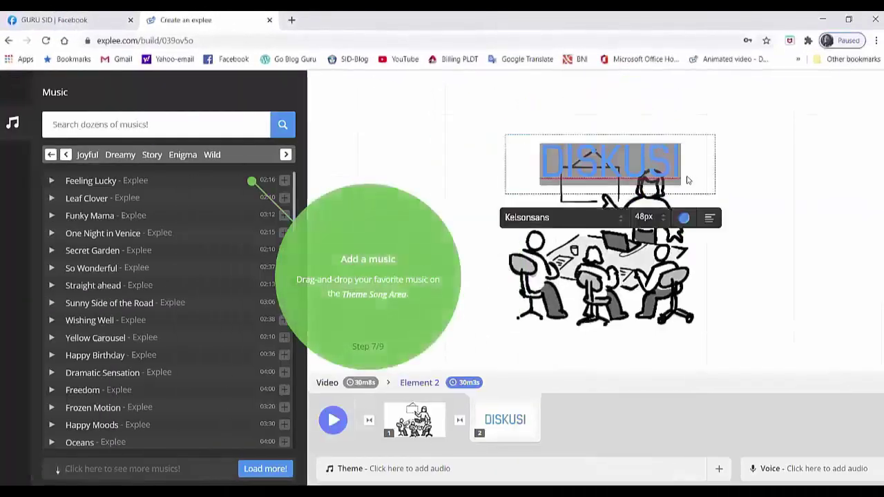
- Move the DISKUSI title below the meeting picture, then play a sample of Leaf Clover and add it as theme music
{"action": "left_click", "coordinate": [513, 424]}
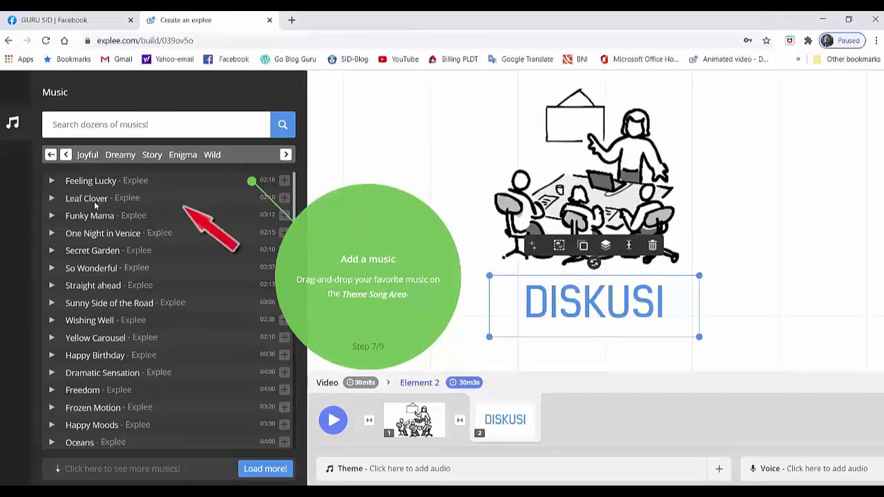
{"action": "left_click", "coordinate": [52, 198]}
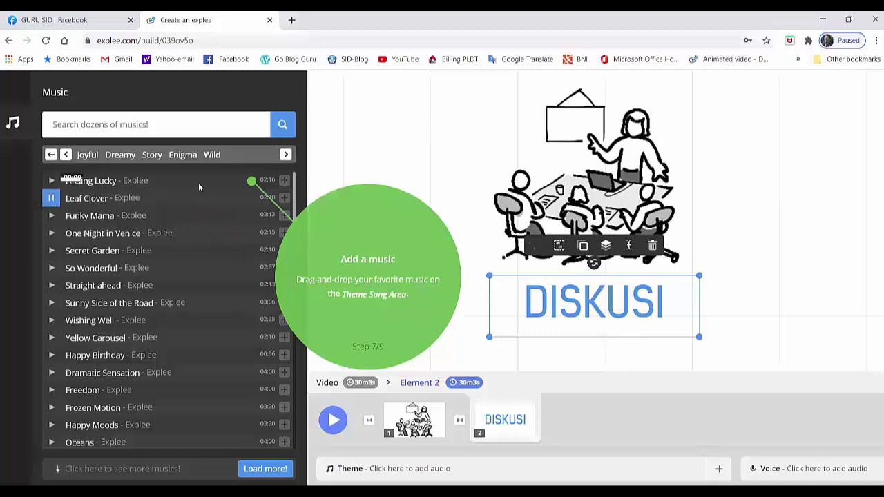
{"action": "left_click", "coordinate": [285, 199]}
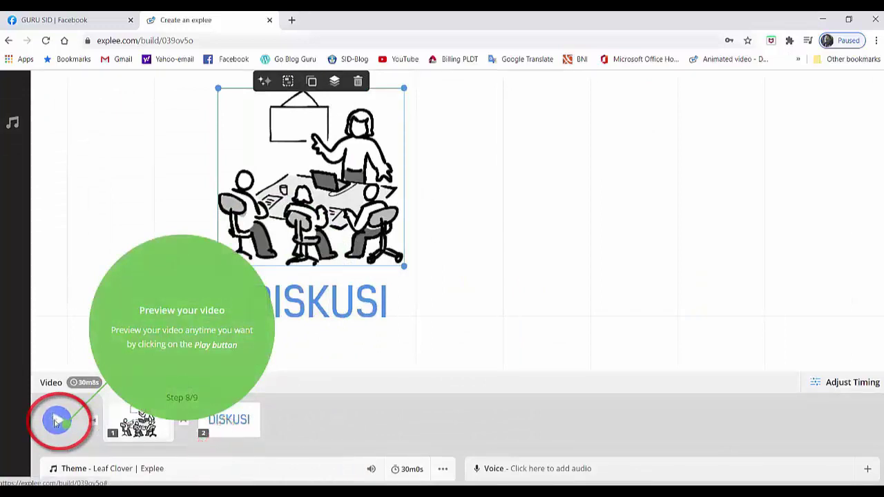
- Preview the video to complete the basic tutorial and return to the creation area
{"action": "left_click", "coordinate": [57, 422]}
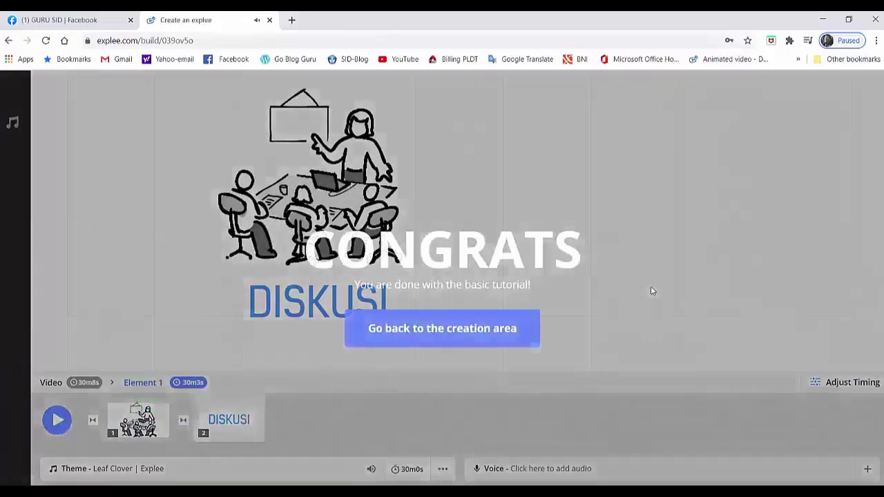
{"action": "left_click", "coordinate": [475, 334]}
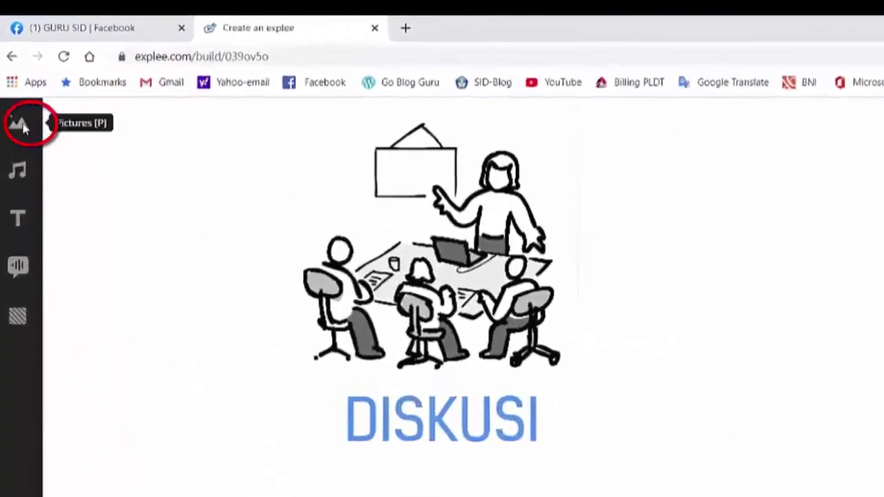
- Upload the image Tut-Wuri-Handayani_Oke from the LOGO folder in Pictures to the personal picture library
{"action": "left_click", "coordinate": [18, 122]}
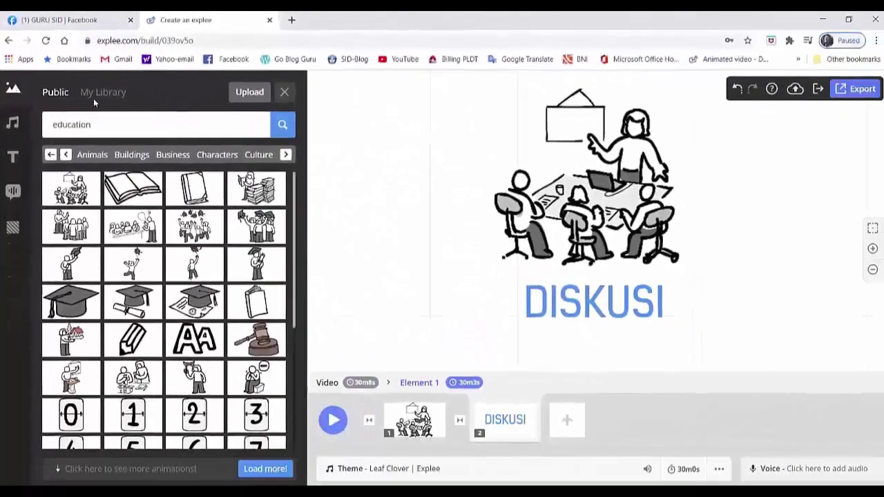
{"action": "left_click", "coordinate": [237, 98]}
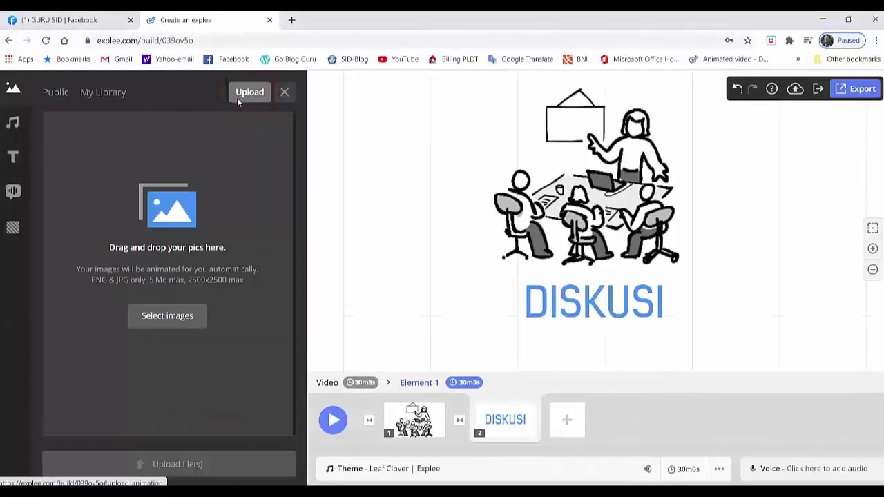
{"action": "left_click", "coordinate": [164, 326]}
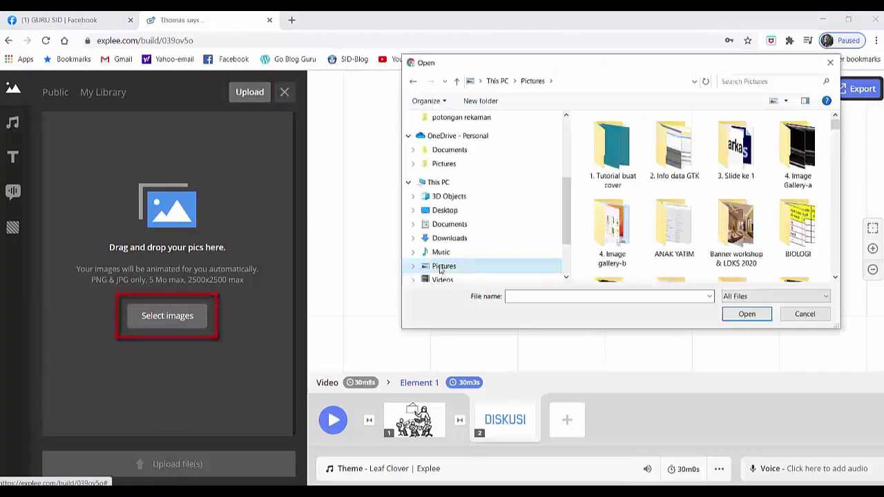
{"action": "double_click", "coordinate": [796, 245]}
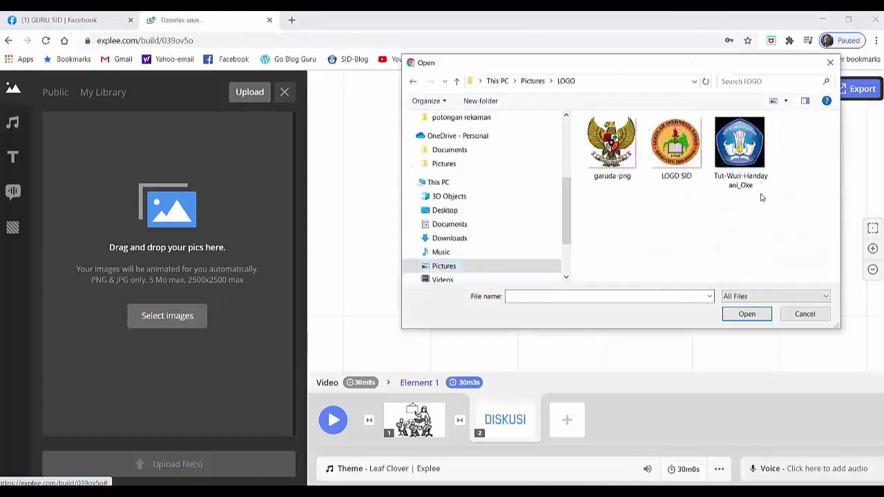
{"action": "left_click", "coordinate": [738, 153]}
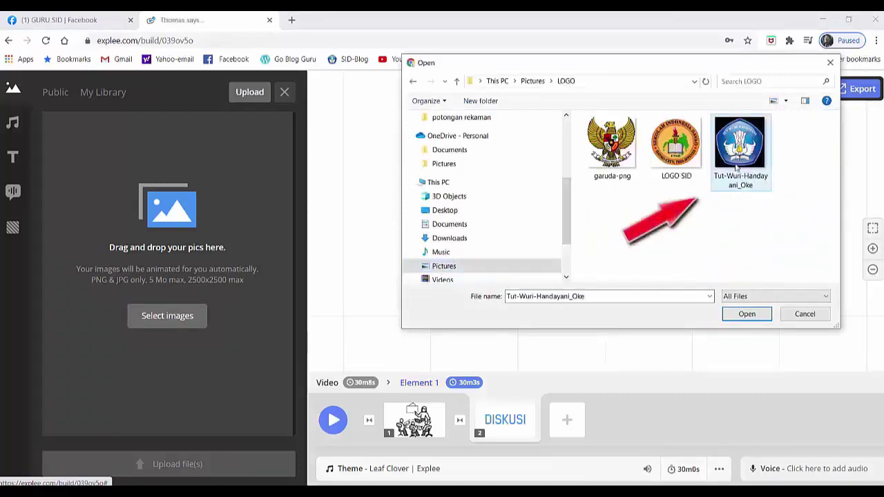
{"action": "left_click", "coordinate": [745, 314]}
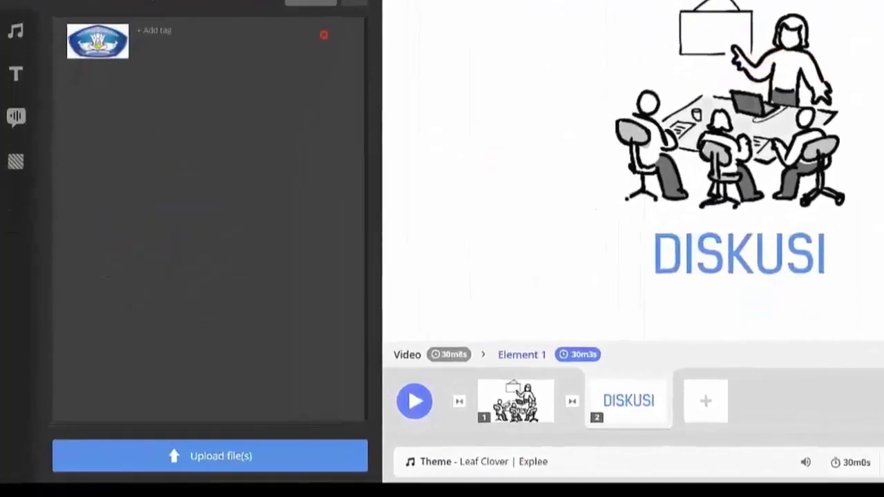
{"action": "left_click", "coordinate": [261, 450]}
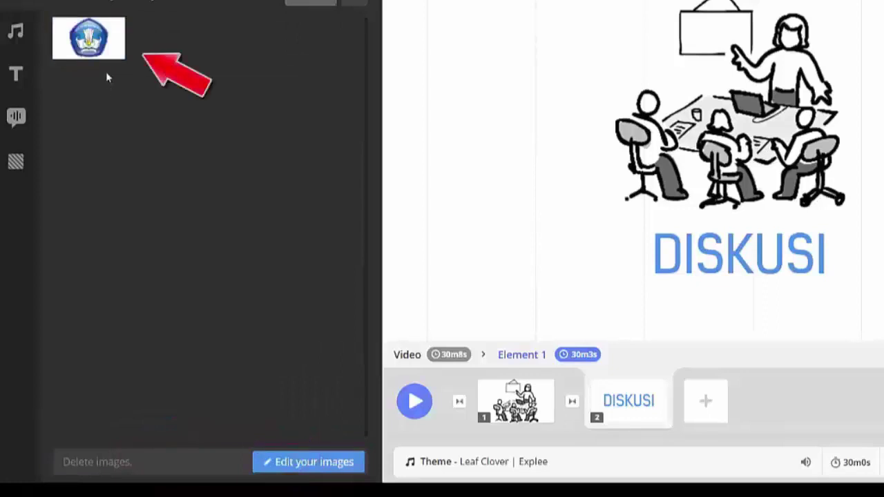
- Add the uploaded logo to the scene, move it onto the drawn hanging board, and shrink it to fit inside
{"action": "left_click", "coordinate": [113, 60]}
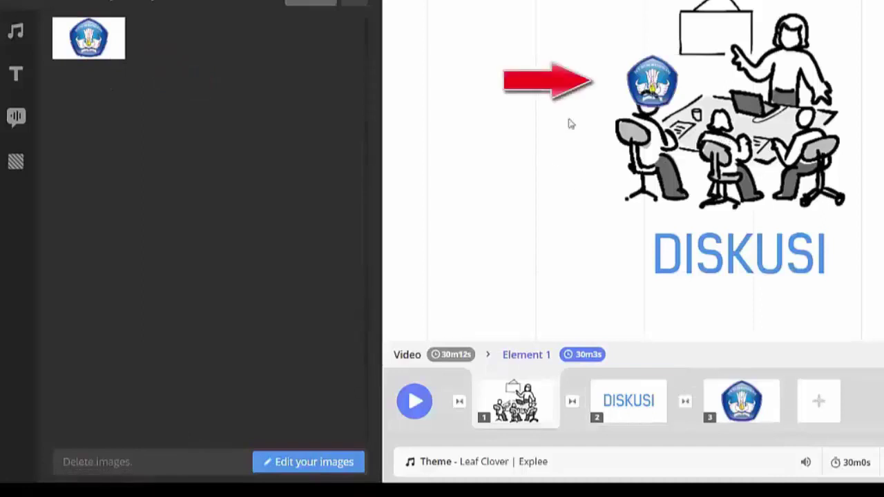
{"action": "left_click", "coordinate": [652, 82]}
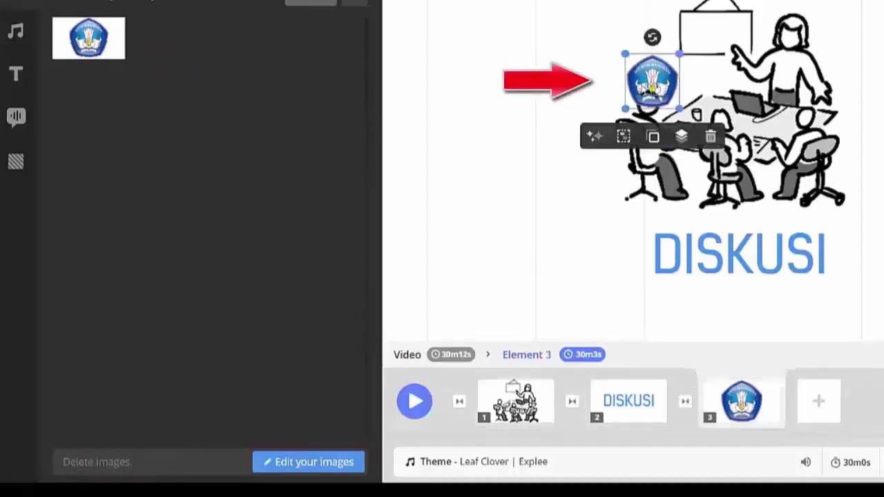
{"action": "left_click_drag", "start_coordinate": [652, 82], "coordinate": [715, 31]}
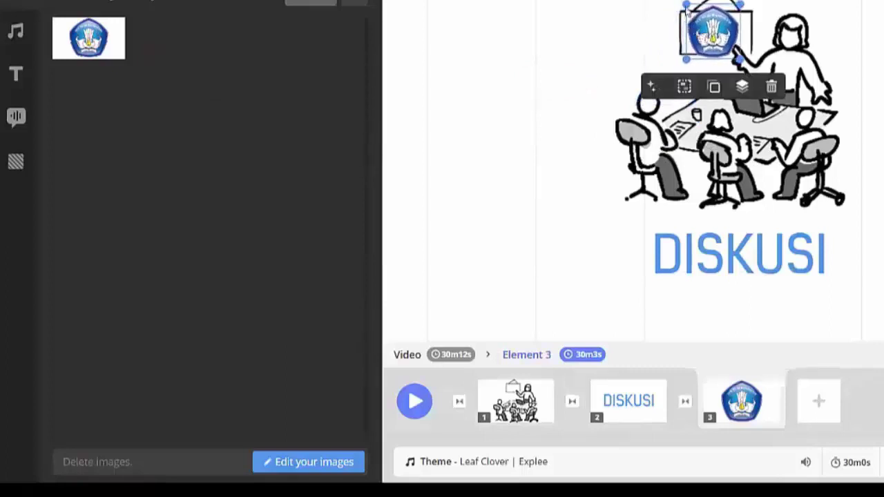
{"action": "left_click_drag", "start_coordinate": [686, 5], "coordinate": [707, 34]}
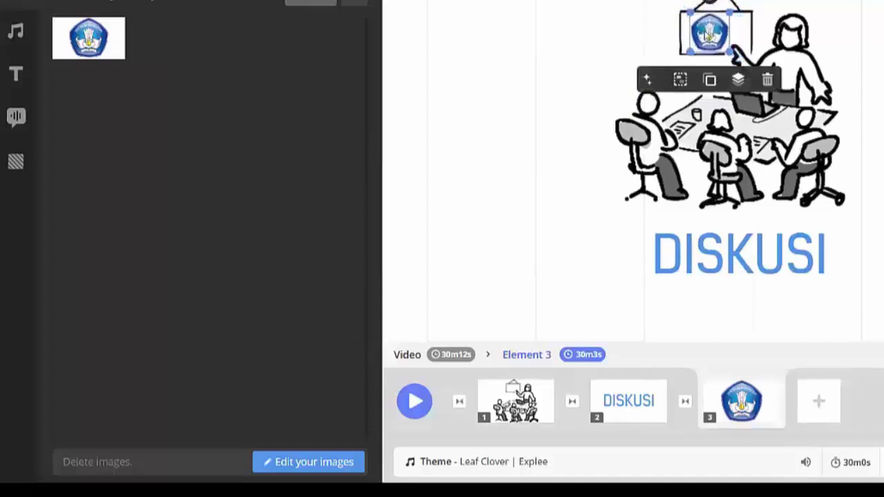
{"action": "left_click", "coordinate": [563, 100]}
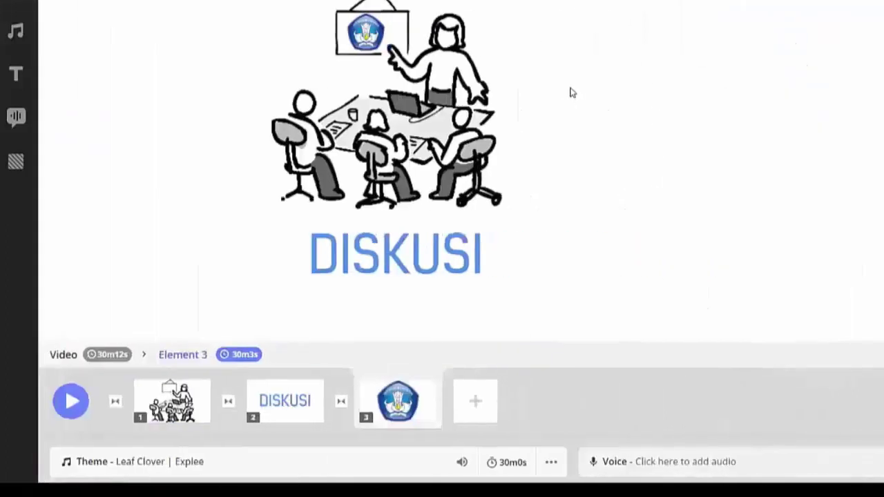
- Group the meeting picture, the DISKUSI title and the logo into a single element
{"action": "left_click", "coordinate": [172, 401]}
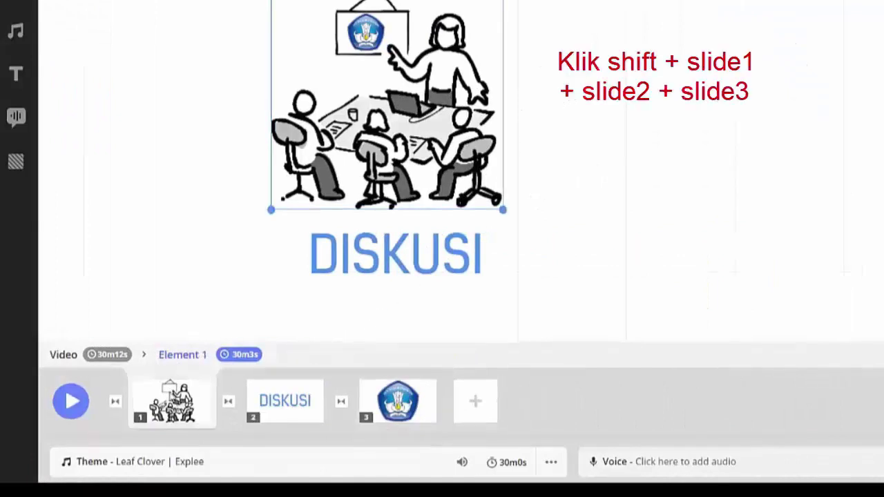
{"action": "left_click", "coordinate": [275, 403], "text": "shift"}
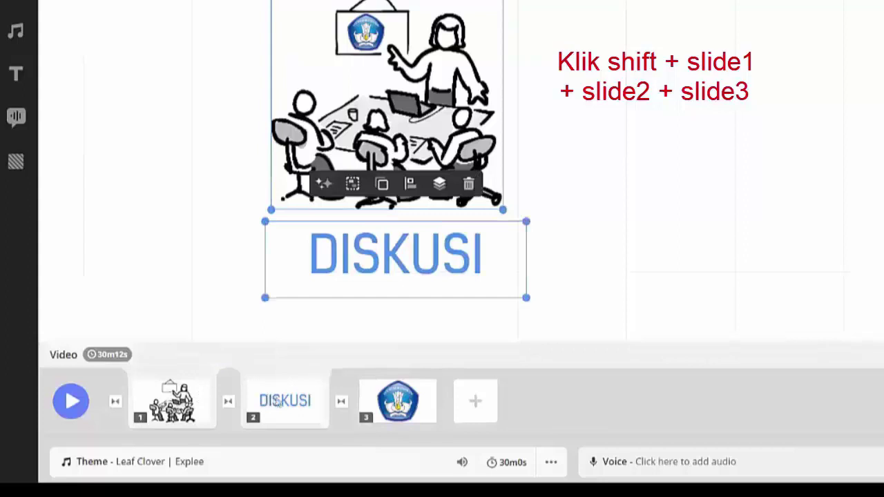
{"action": "left_click", "coordinate": [371, 402], "text": "shift"}
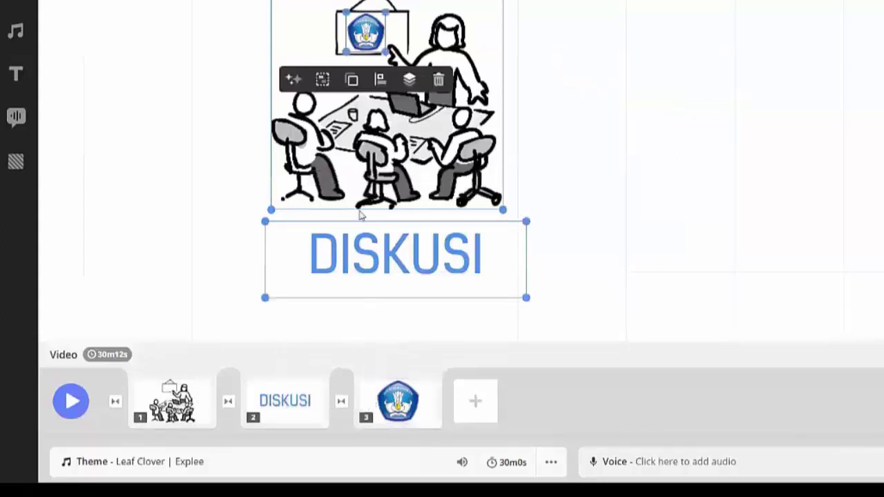
{"action": "left_click", "coordinate": [323, 80]}
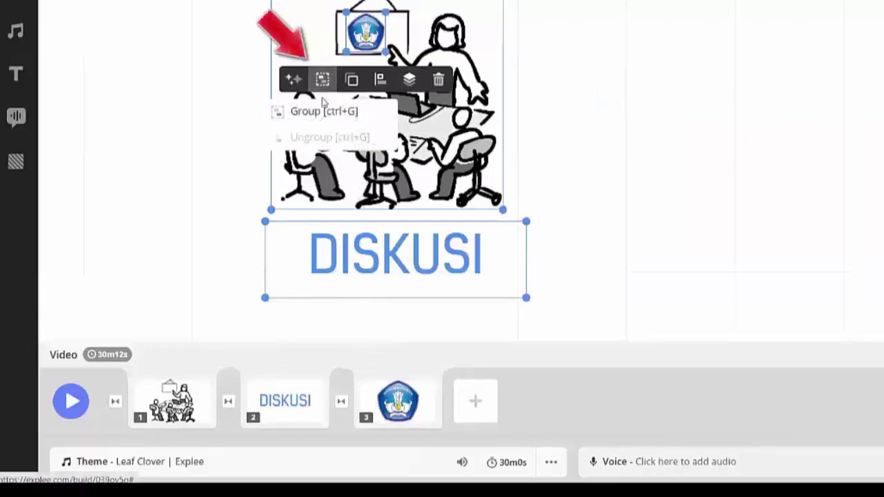
{"action": "left_click", "coordinate": [314, 112]}
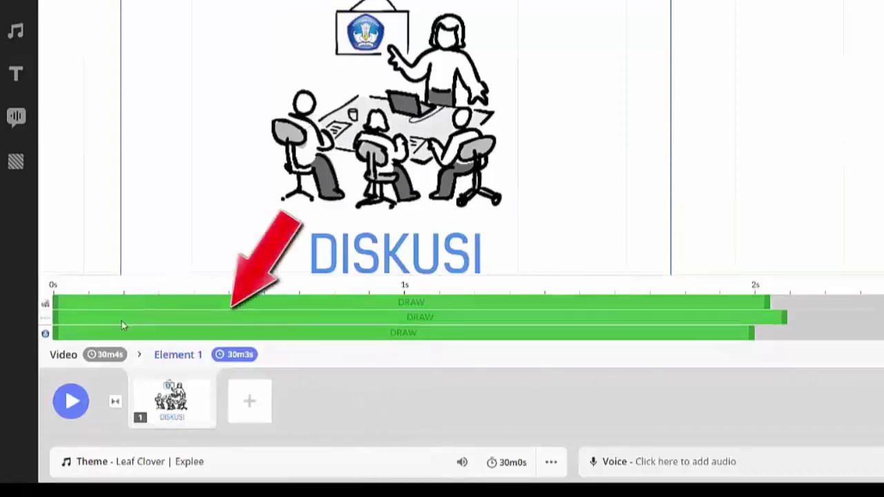
- Time the meeting picture to draw from 0s to 1s and the DISKUSI title from 1s to about 2s
{"action": "left_click_drag", "start_coordinate": [122, 326], "coordinate": [226, 325]}
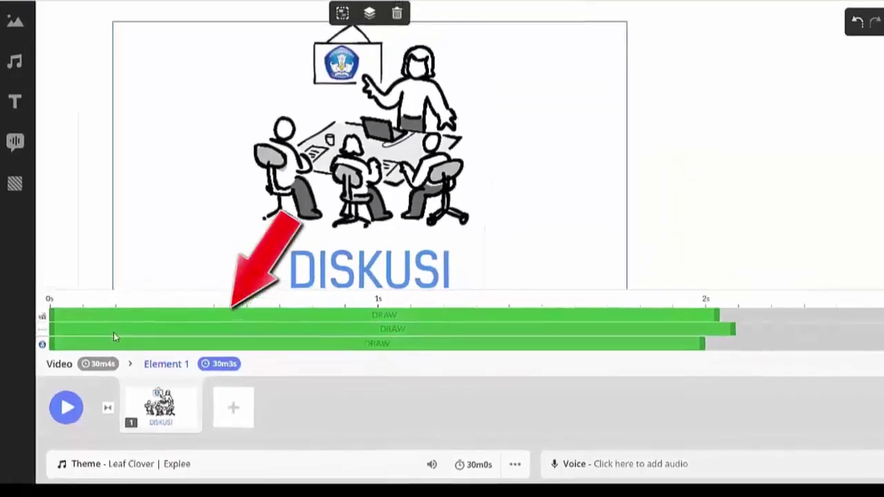
{"action": "left_click_drag", "start_coordinate": [182, 359], "coordinate": [286, 356]}
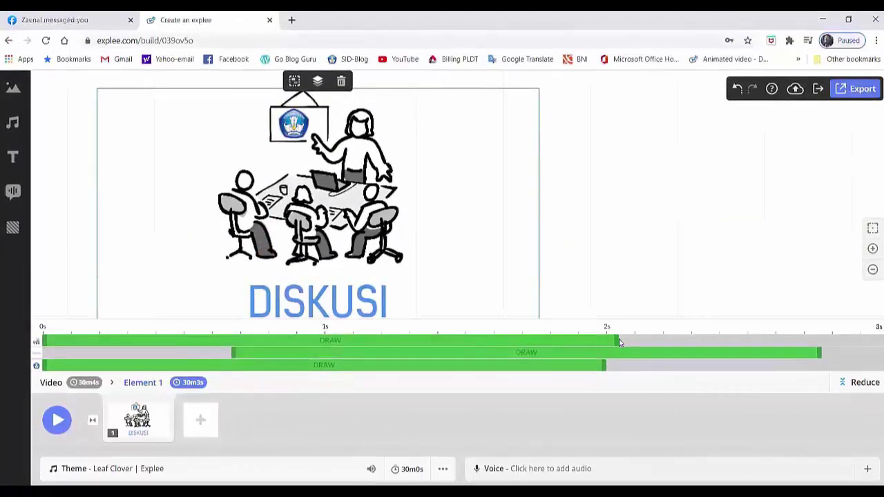
{"action": "left_click_drag", "start_coordinate": [619, 343], "coordinate": [328, 344]}
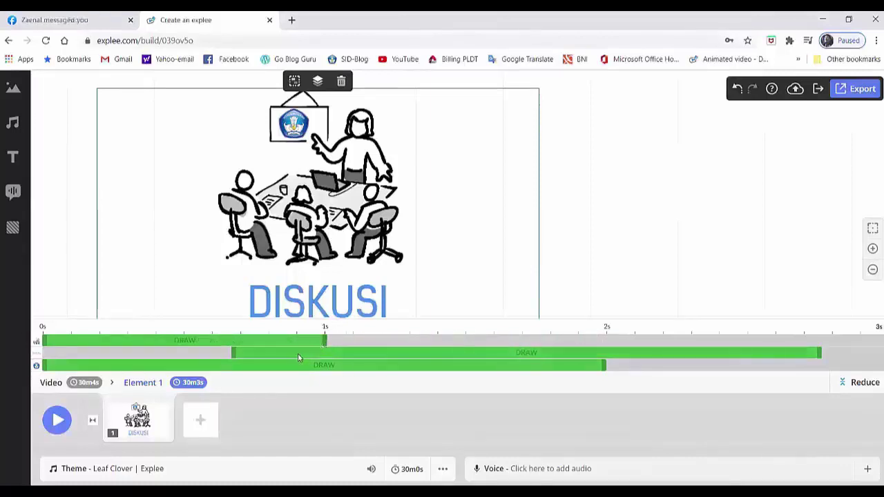
{"action": "left_click_drag", "start_coordinate": [822, 352], "coordinate": [594, 352]}
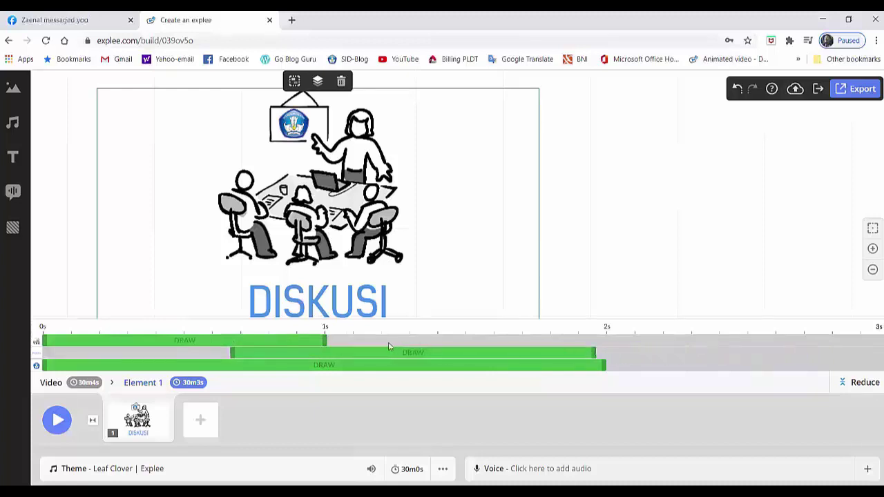
{"action": "left_click_drag", "start_coordinate": [360, 353], "coordinate": [451, 357]}
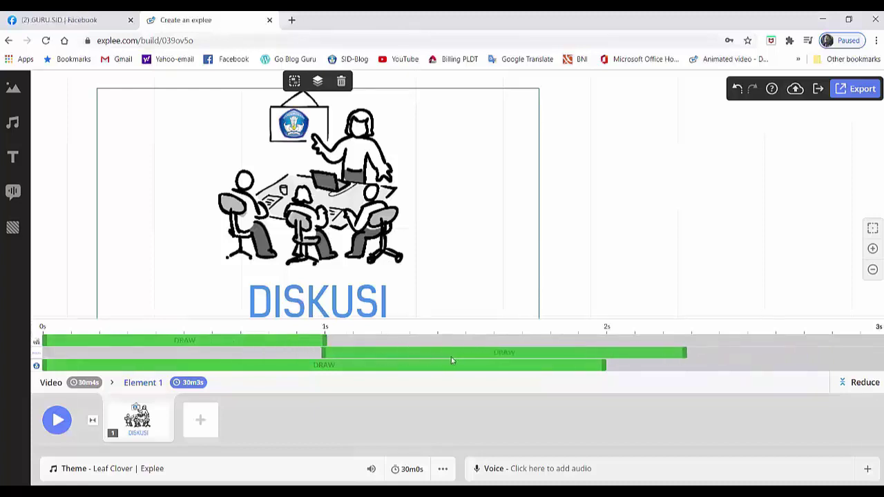
{"action": "left_click_drag", "start_coordinate": [687, 353], "coordinate": [608, 353]}
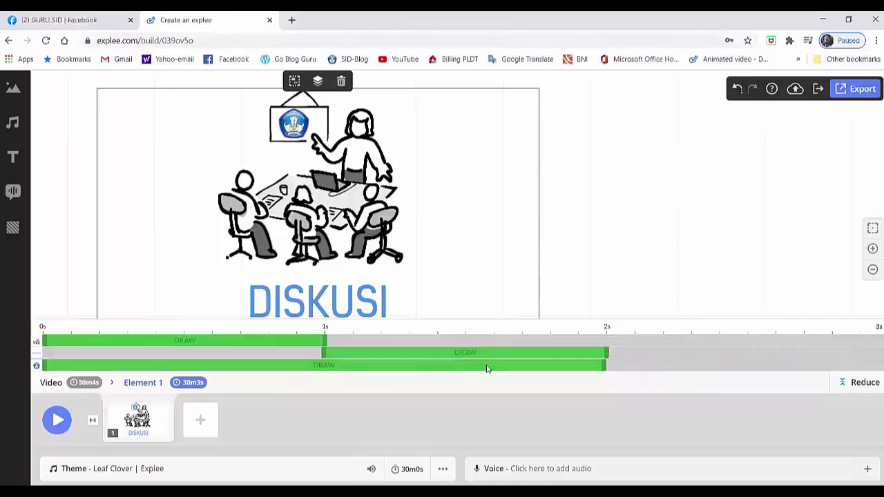
- Time the logo to draw last in the group, from 2s to about 3s
{"action": "left_click_drag", "start_coordinate": [279, 370], "coordinate": [462, 387]}
{"action": "left_click_drag", "start_coordinate": [789, 368], "coordinate": [474, 369]}
{"action": "left_click_drag", "start_coordinate": [327, 370], "coordinate": [704, 384]}
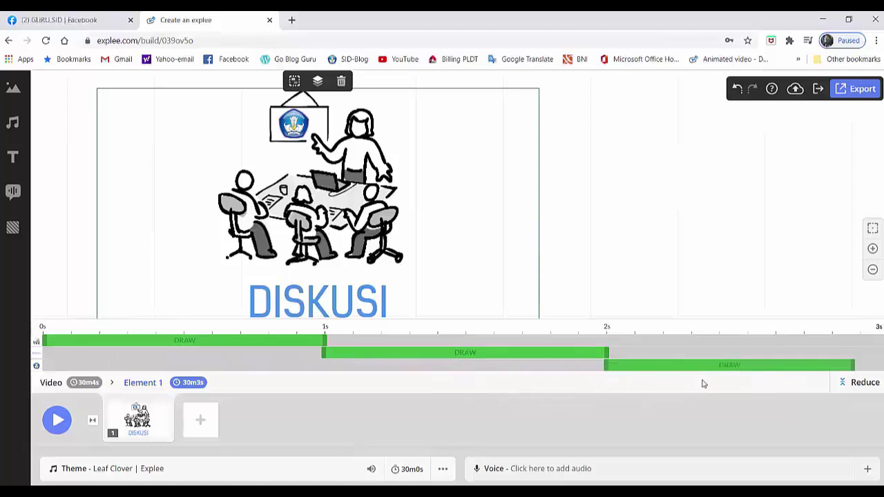
{"action": "left_click_drag", "start_coordinate": [858, 369], "coordinate": [882, 368]}
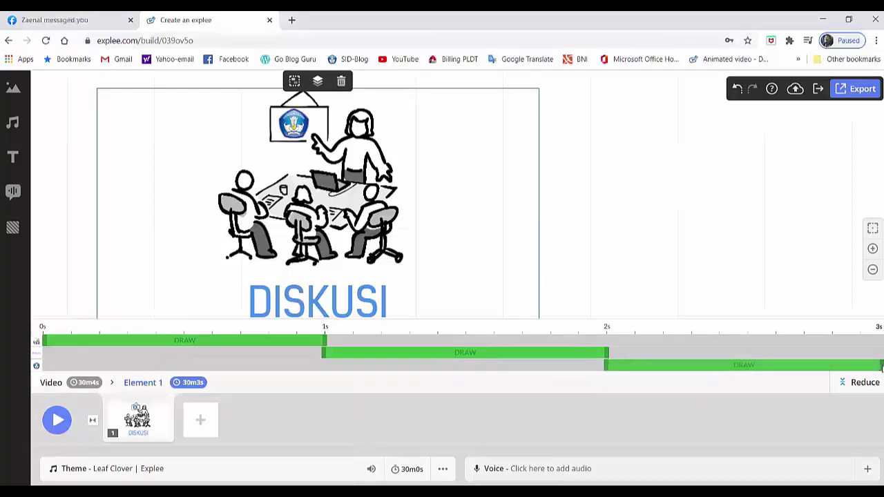
- Preview the retimed animation twice and close the preview
{"action": "left_click", "coordinate": [44, 424]}
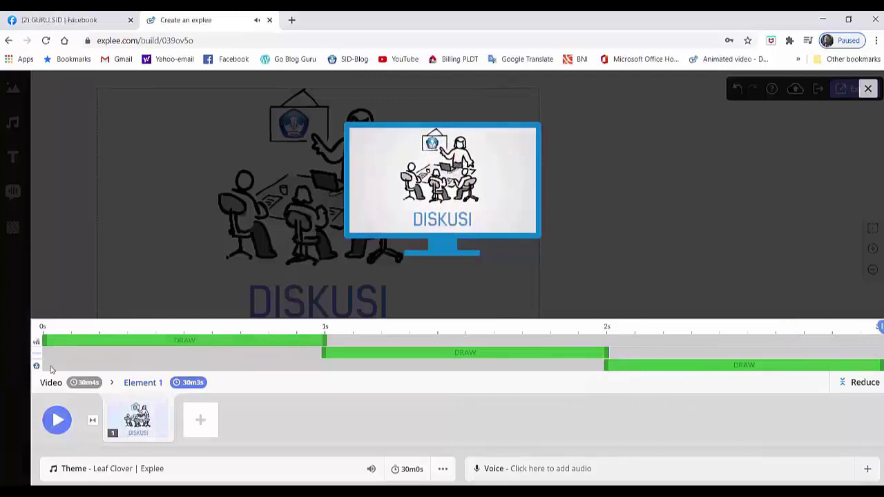
{"action": "left_click", "coordinate": [57, 419]}
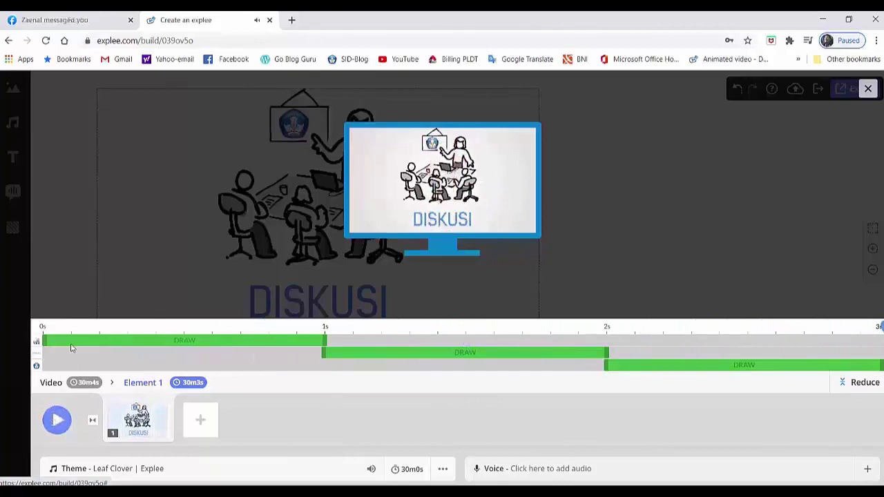
{"action": "left_click", "coordinate": [113, 250]}
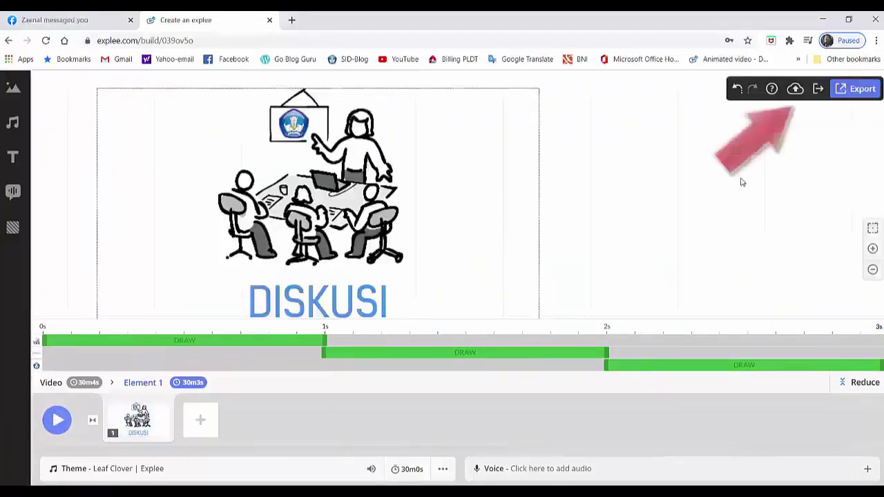
- Save the whiteboard video under the title Slide 1
{"action": "left_click", "coordinate": [795, 89]}
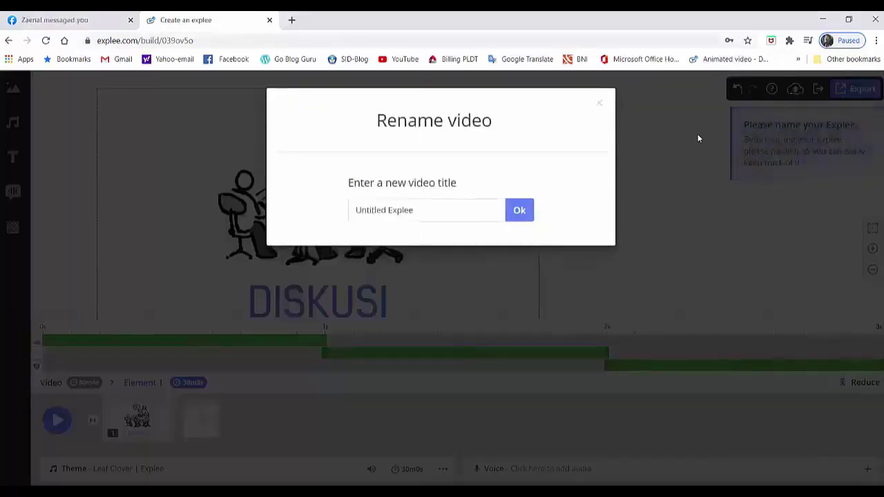
{"action": "triple_click", "coordinate": [425, 211]}
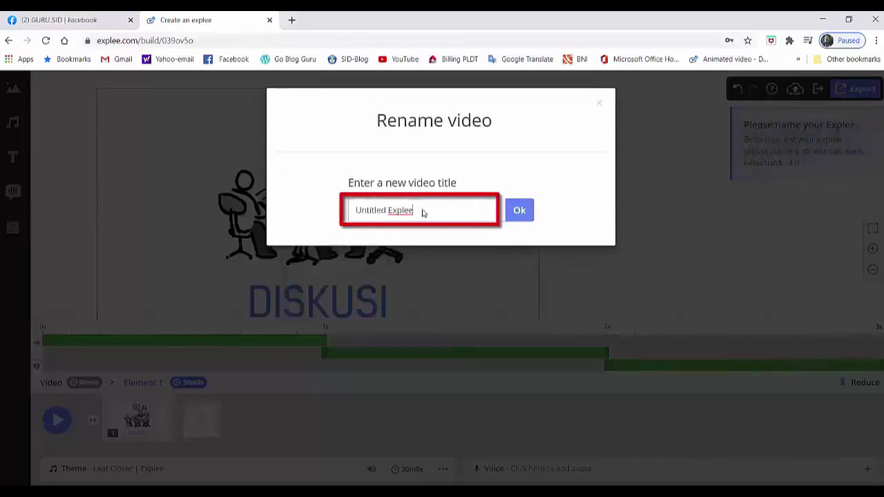
{"action": "key", "text": "BackSpace"}
{"action": "type", "text": "Slide"}
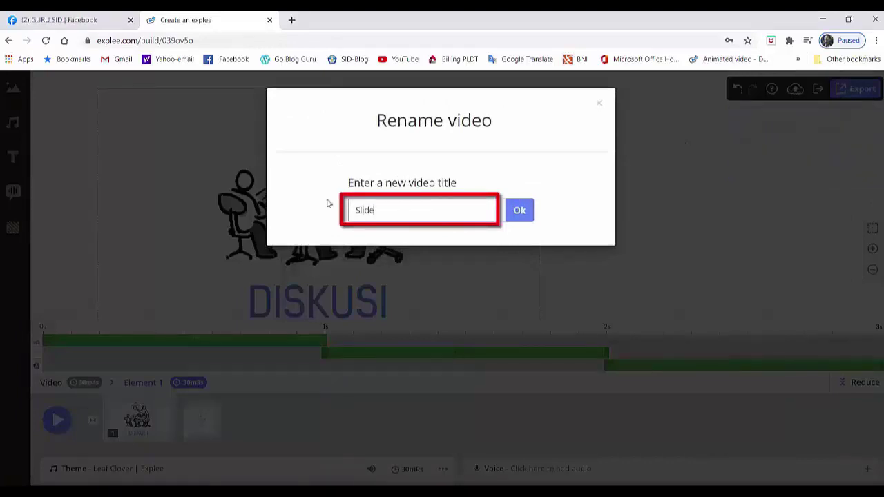
{"action": "type", "text": " 1"}
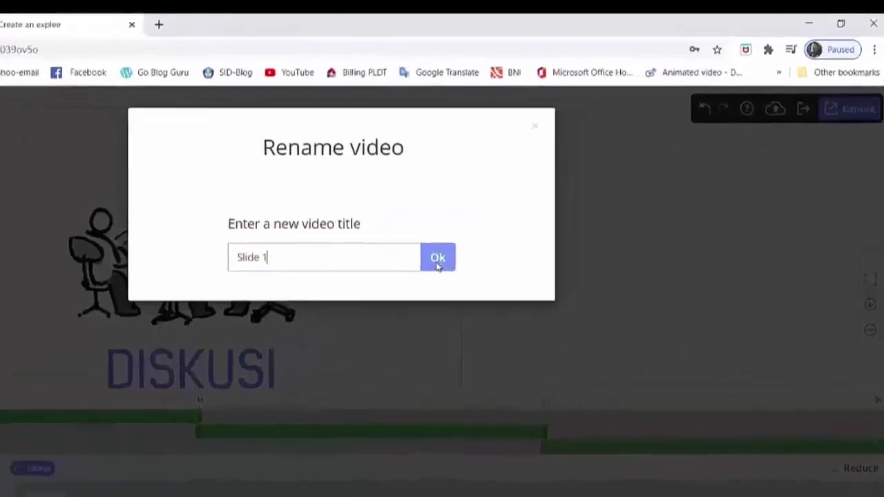
{"action": "left_click", "coordinate": [520, 210]}
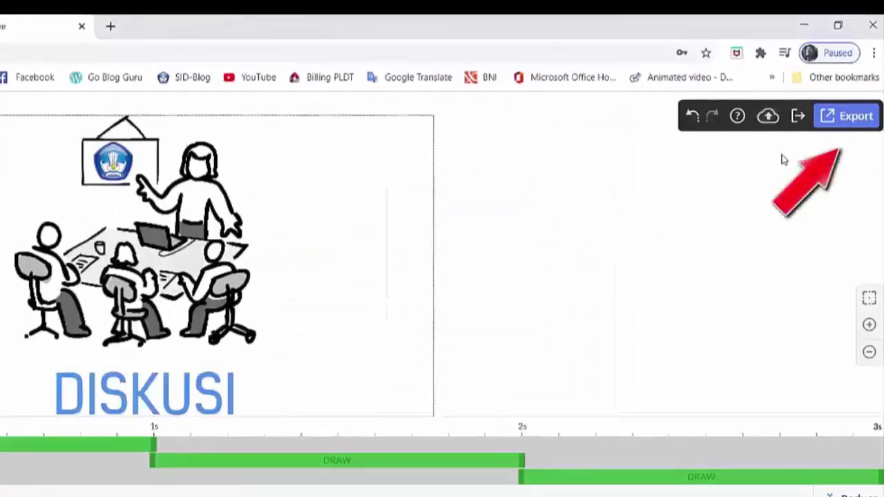
- Export the video with privacy set to Private and the format set to High quality (720p)
{"action": "left_click", "coordinate": [829, 116]}
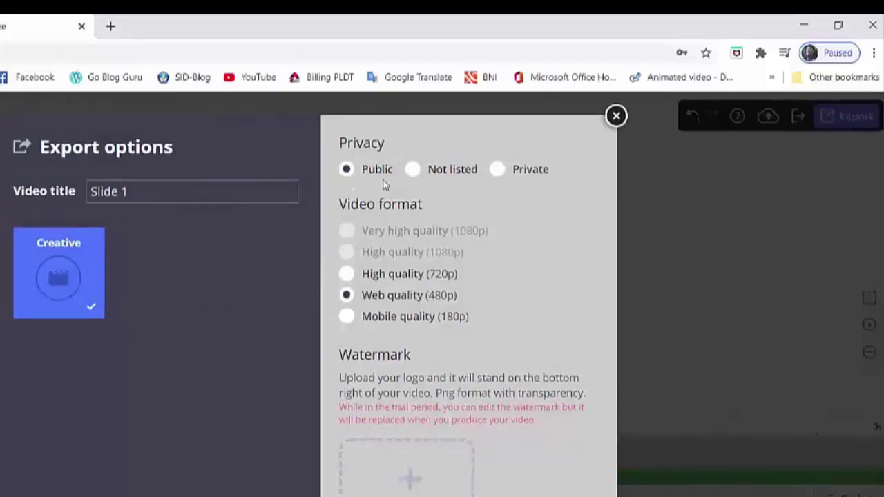
{"action": "left_click", "coordinate": [497, 171]}
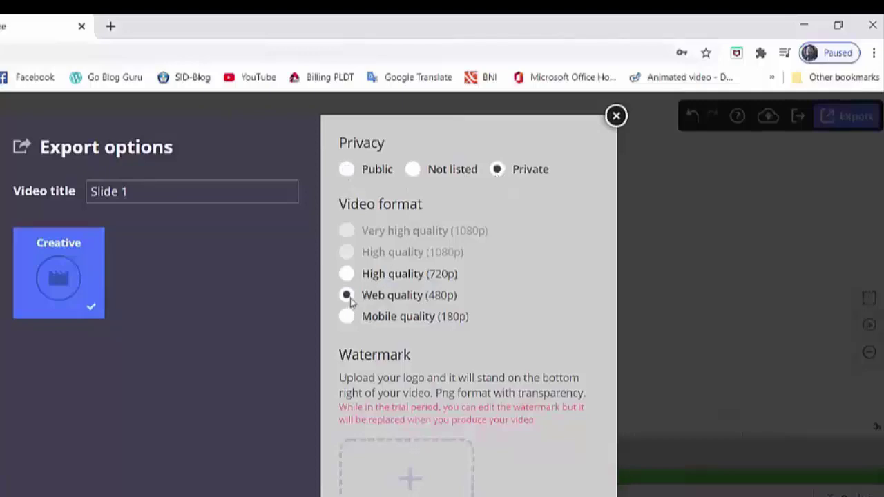
{"action": "left_click", "coordinate": [347, 274]}
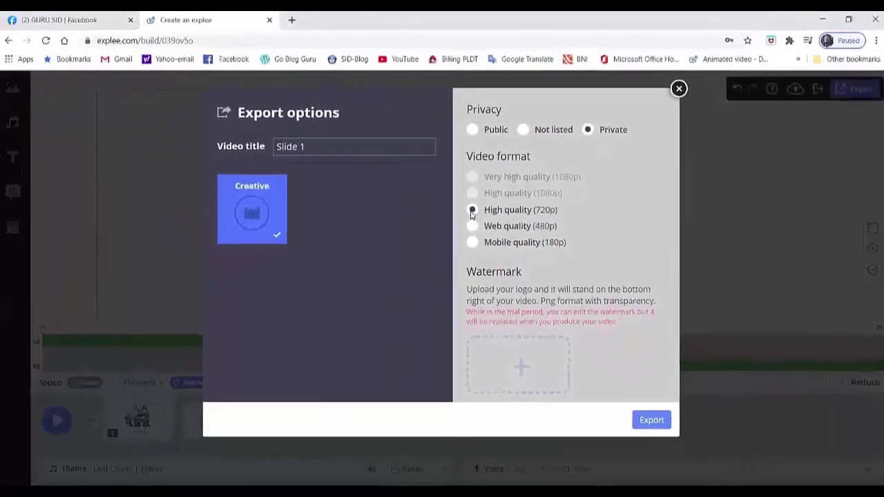
{"action": "left_click", "coordinate": [649, 421]}
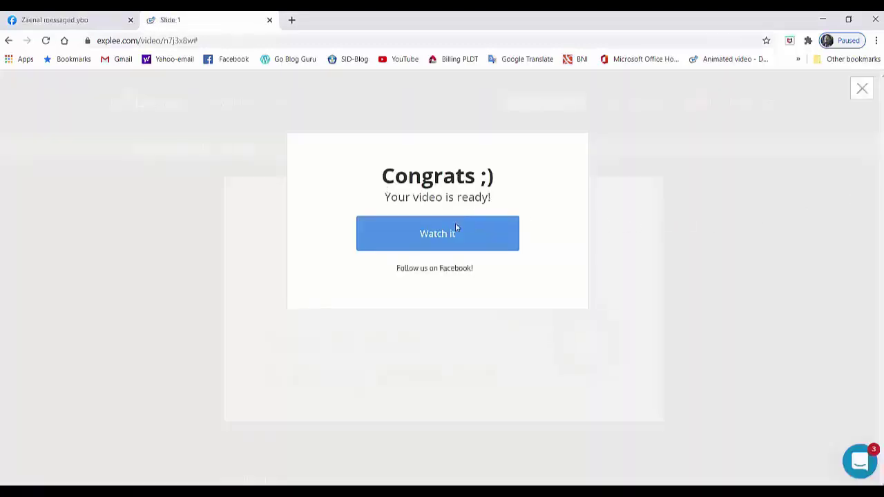
- Watch the exported Slide 1 video and download it to the computer
{"action": "left_click", "coordinate": [442, 238]}
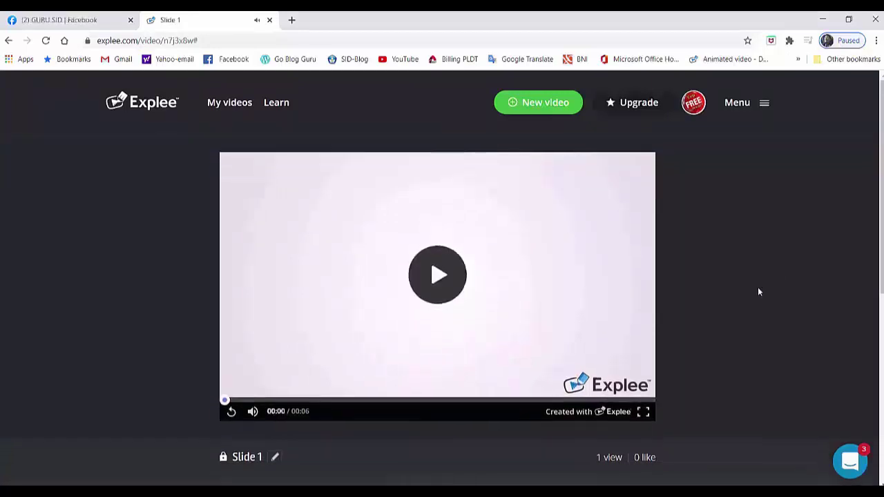
{"action": "scroll", "coordinate": [709, 277], "scroll_direction": "down", "scroll_amount": 2}
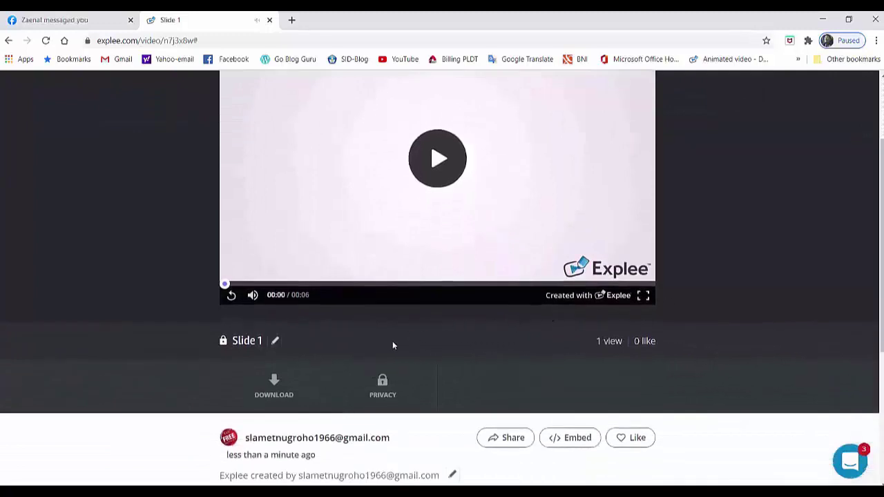
{"action": "left_click", "coordinate": [274, 389]}
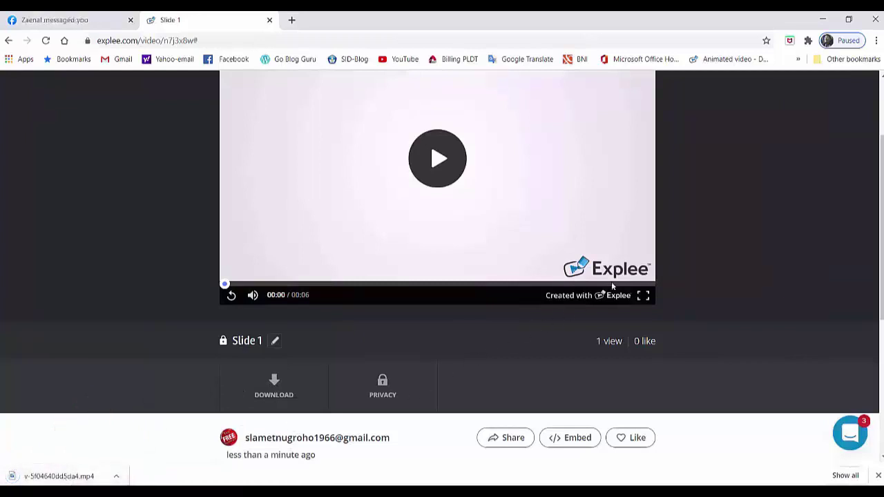
- Reopen the editable Slide 1 project, the one with the camera placeholder thumbnail, from the list of own videos
{"action": "scroll", "coordinate": [694, 231], "scroll_direction": "up", "scroll_amount": 2}
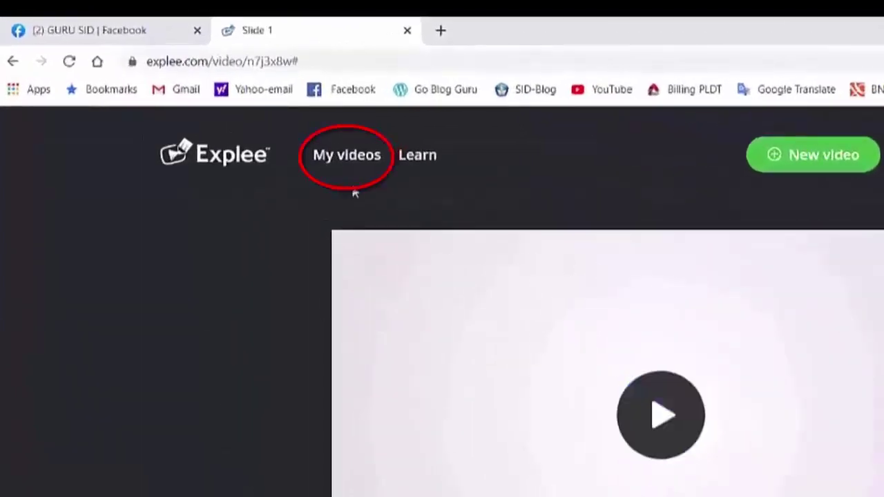
{"action": "left_click", "coordinate": [351, 165]}
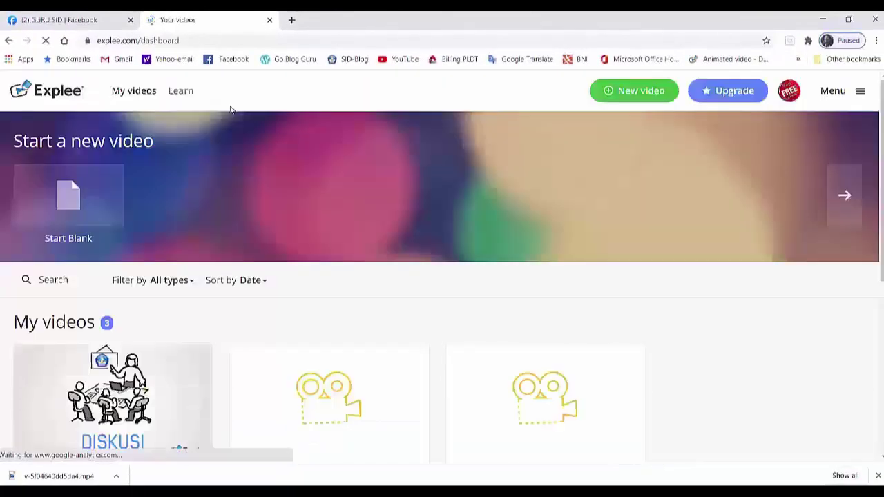
{"action": "scroll", "coordinate": [227, 159], "scroll_direction": "down", "scroll_amount": 1}
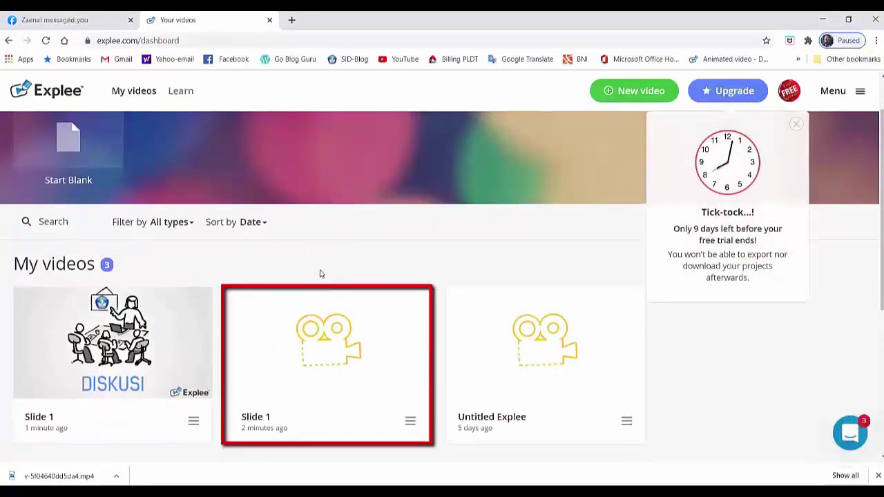
{"action": "left_click", "coordinate": [314, 342]}
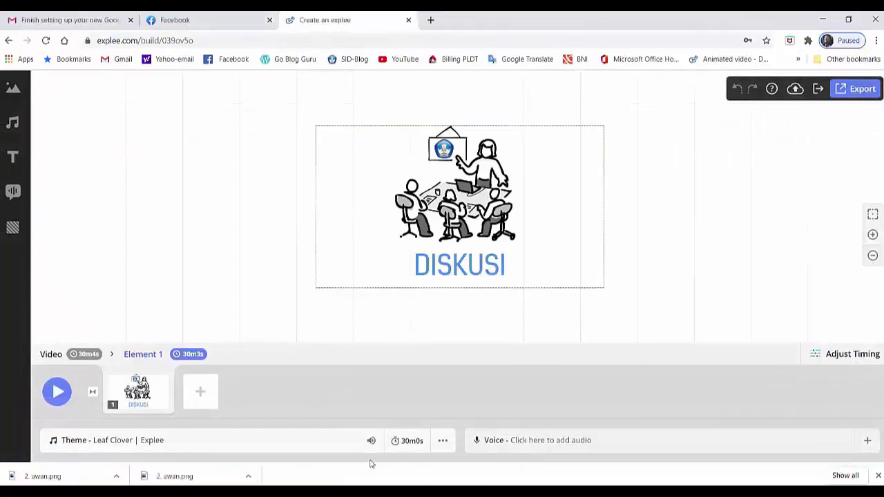
- Upload 1. spongebob.png from the Pictures folder 5. Images for explee to the personal image library as a picture for a new element
{"action": "left_click", "coordinate": [201, 393]}
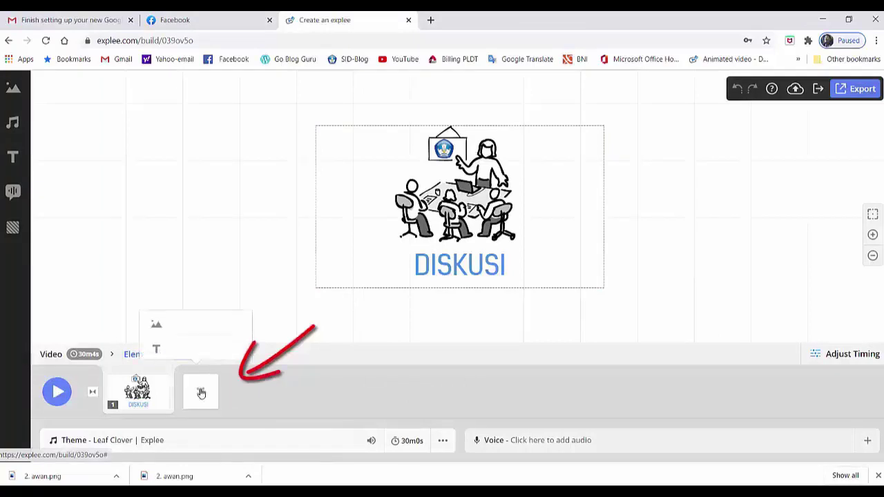
{"action": "left_click", "coordinate": [159, 330]}
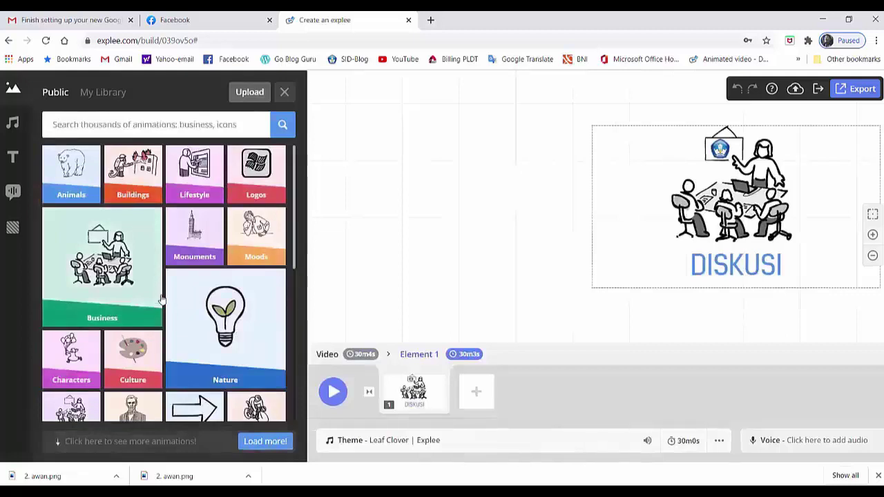
{"action": "left_click", "coordinate": [236, 100]}
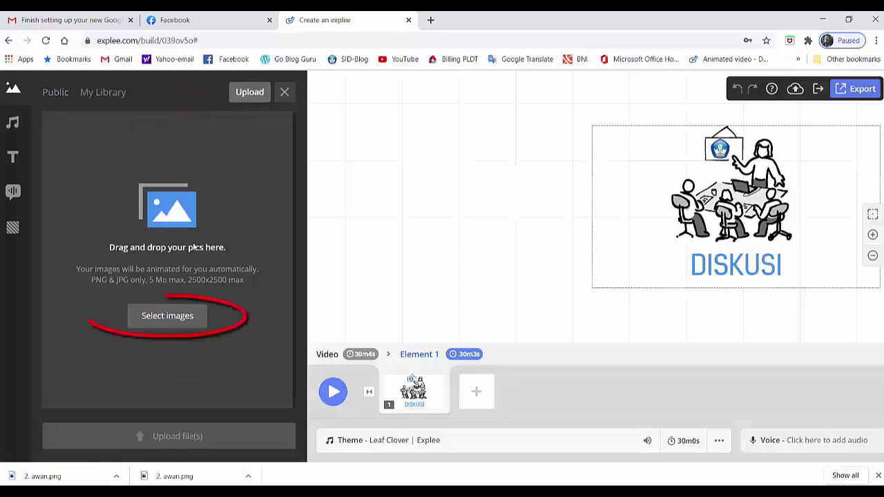
{"action": "left_click", "coordinate": [170, 317]}
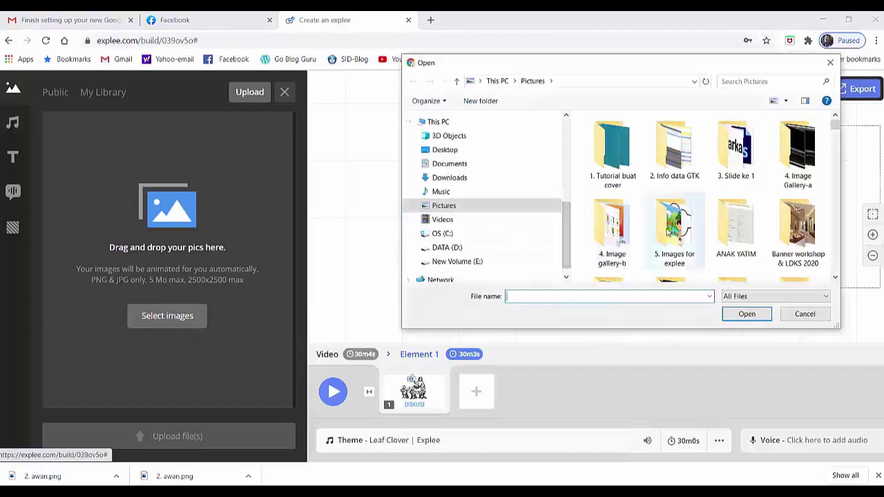
{"action": "double_click", "coordinate": [667, 232]}
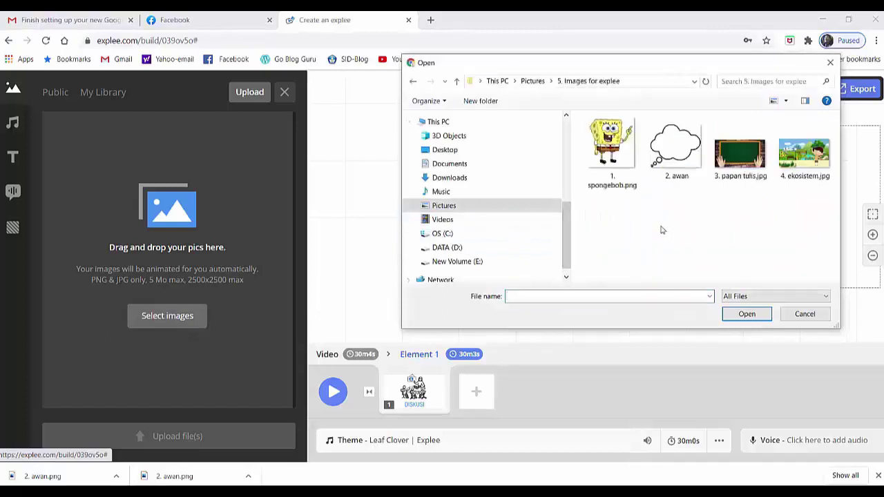
{"action": "left_click", "coordinate": [625, 168]}
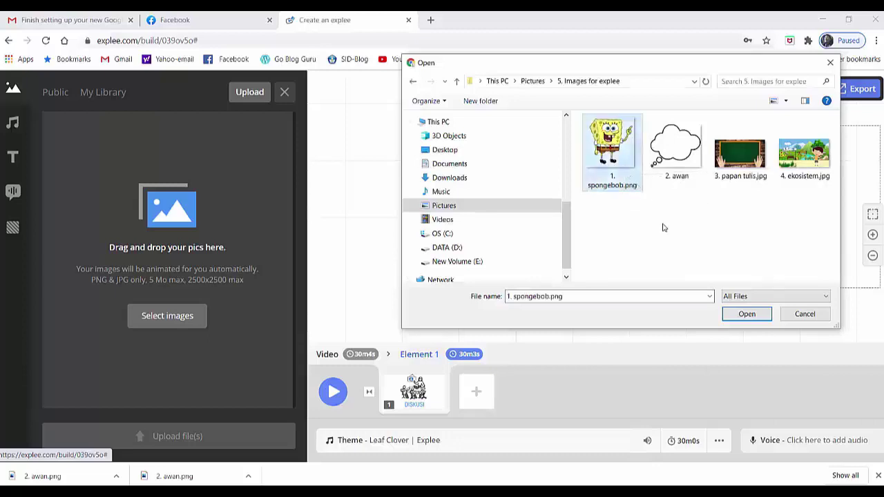
{"action": "left_click", "coordinate": [745, 315]}
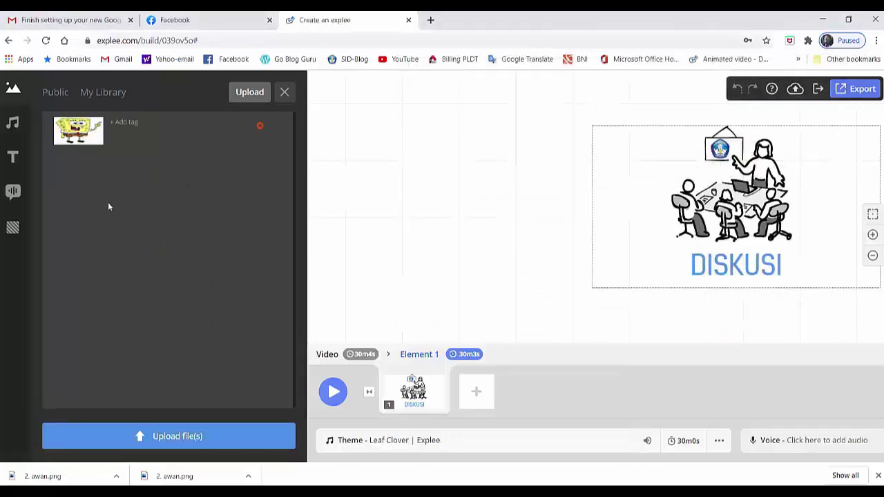
{"action": "left_click", "coordinate": [115, 432]}
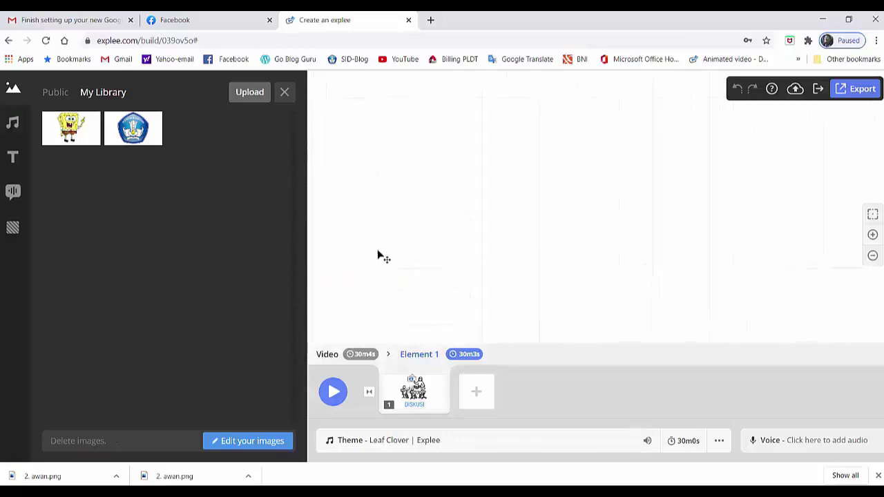
- Add the SpongeBob picture to an empty canvas area as the second element, enlarging it to nearly twice its size
{"action": "left_click", "coordinate": [70, 136]}
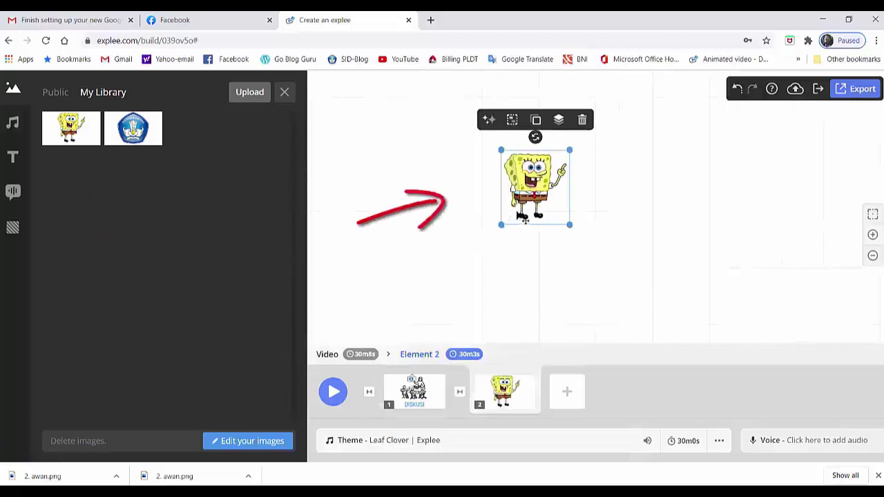
{"action": "left_click_drag", "start_coordinate": [525, 219], "coordinate": [415, 301]}
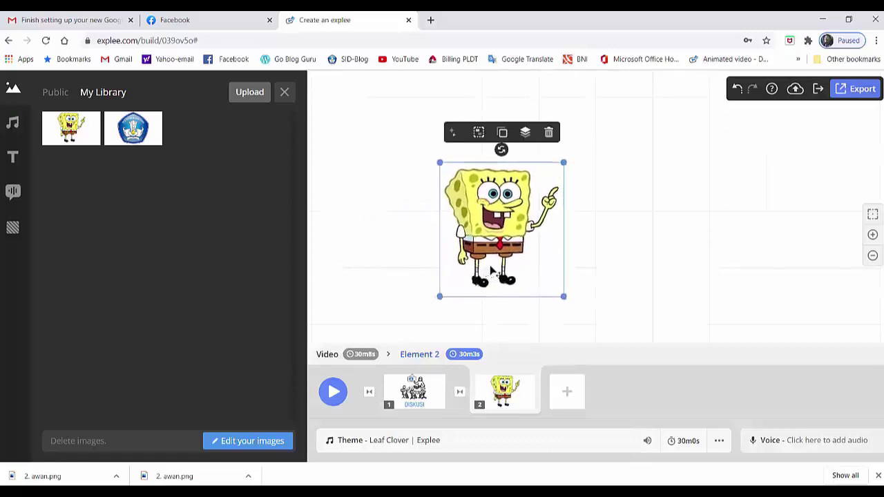
{"action": "left_click_drag", "start_coordinate": [533, 273], "coordinate": [523, 277]}
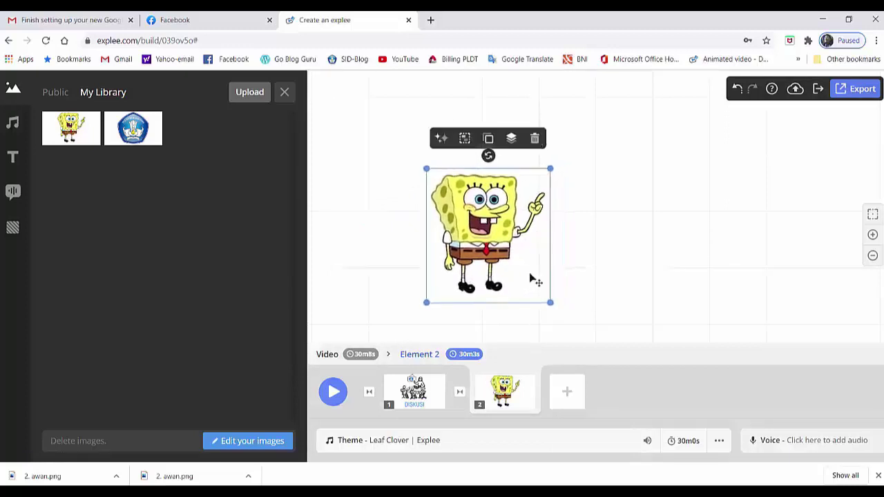
{"action": "left_click", "coordinate": [613, 293]}
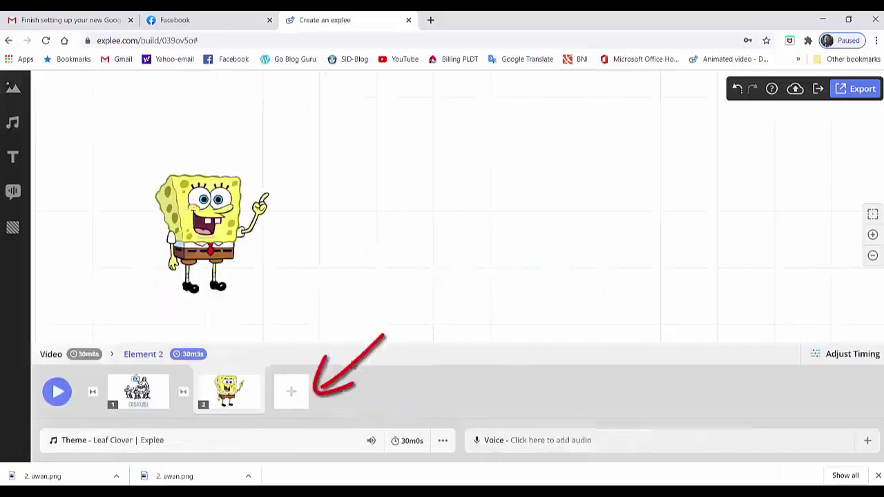
- Upload the thought-cloud image 2. awan from the folder 5. Images for explee to the personal image library
{"action": "left_click", "coordinate": [290, 392]}
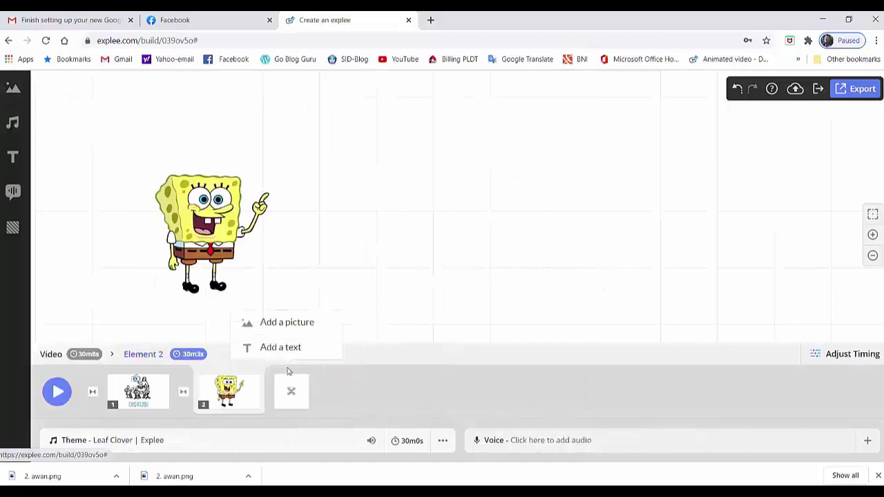
{"action": "left_click", "coordinate": [286, 325]}
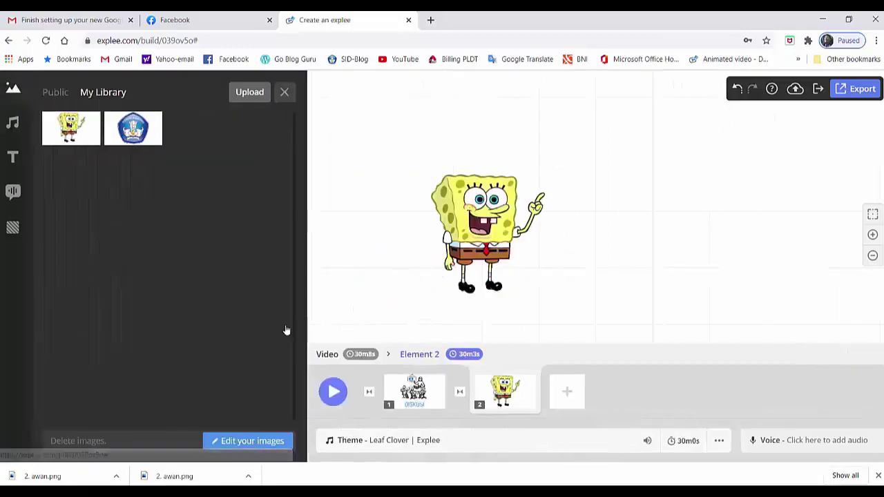
{"action": "left_click", "coordinate": [242, 100]}
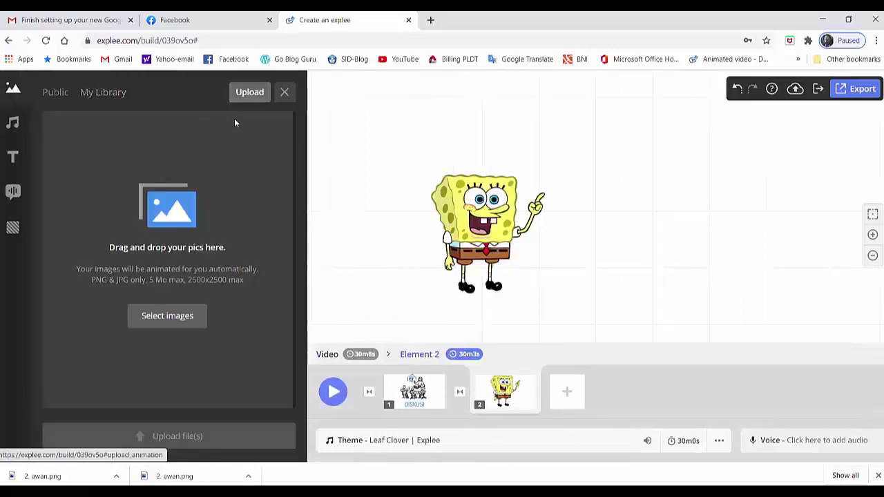
{"action": "left_click", "coordinate": [196, 314]}
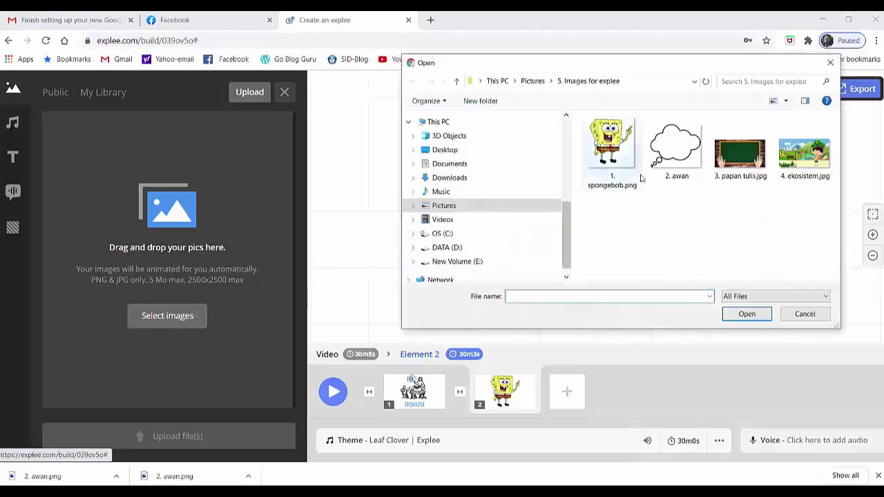
{"action": "left_click", "coordinate": [664, 158]}
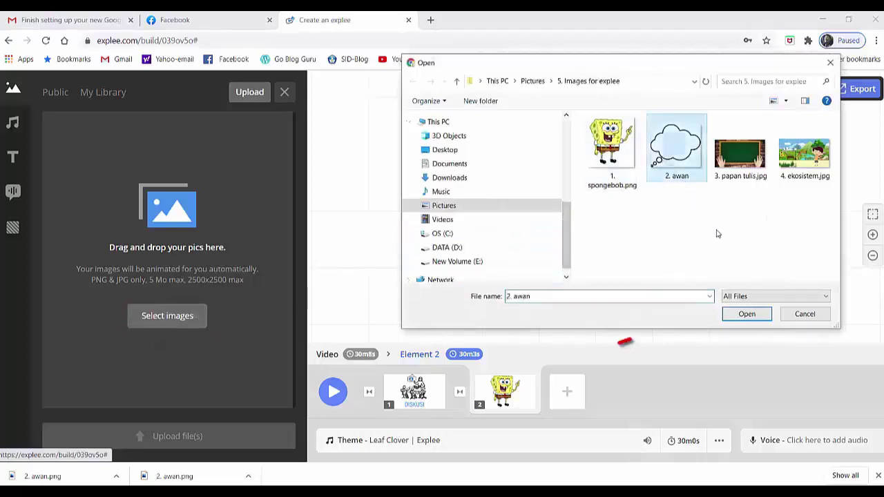
{"action": "left_click", "coordinate": [733, 315]}
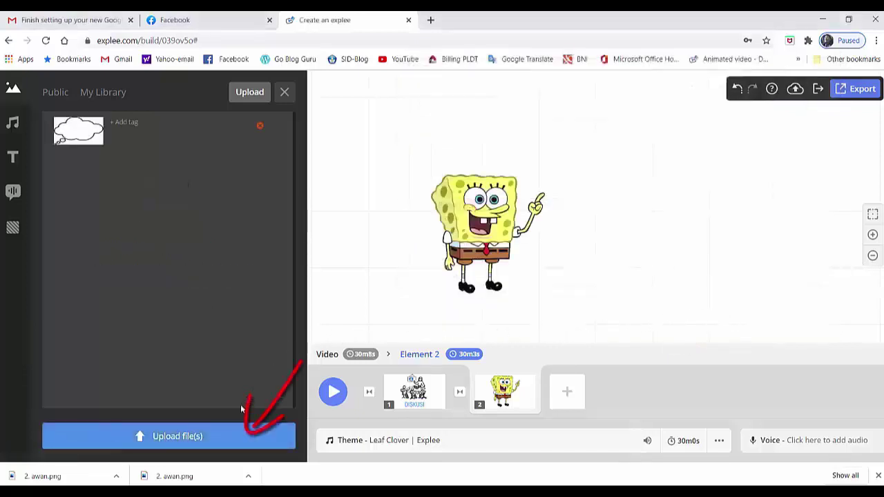
{"action": "left_click", "coordinate": [224, 436]}
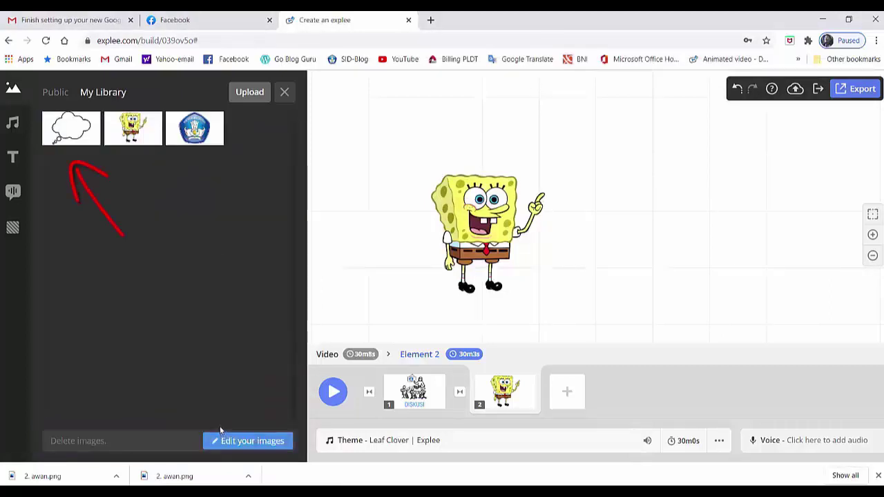
- Add the thought cloud as the third element, enlarge it to more than twice its size and arrange it above SpongeBob's raised hand
{"action": "left_click", "coordinate": [78, 142]}
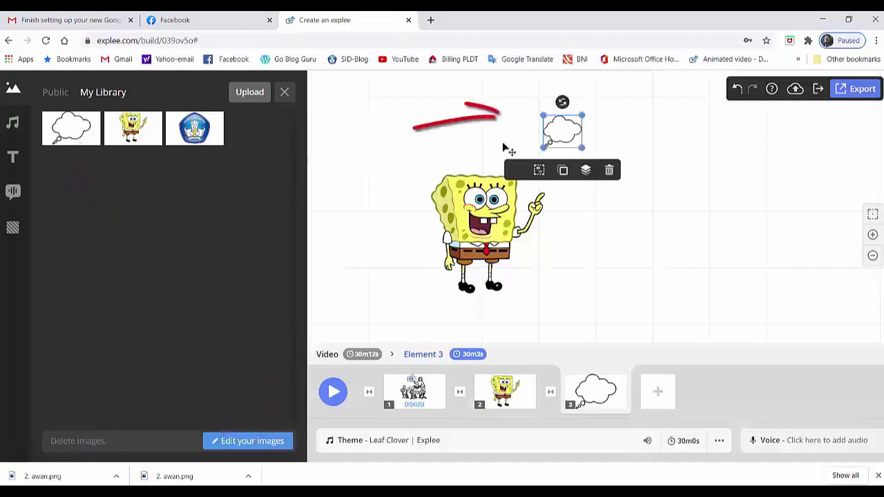
{"action": "left_click_drag", "start_coordinate": [591, 113], "coordinate": [634, 86]}
{"action": "left_click_drag", "start_coordinate": [550, 143], "coordinate": [525, 162]}
{"action": "left_click_drag", "start_coordinate": [497, 219], "coordinate": [439, 248]}
{"action": "left_click_drag", "start_coordinate": [555, 140], "coordinate": [520, 175]}
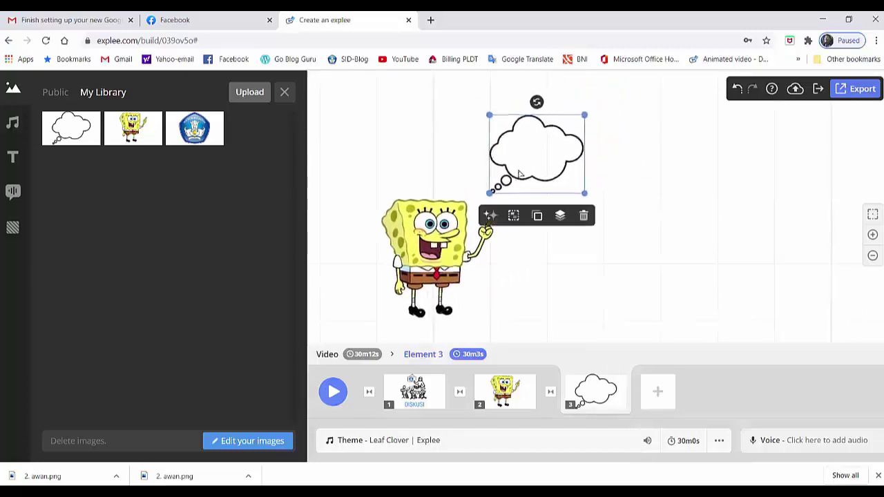
{"action": "left_click", "coordinate": [570, 283]}
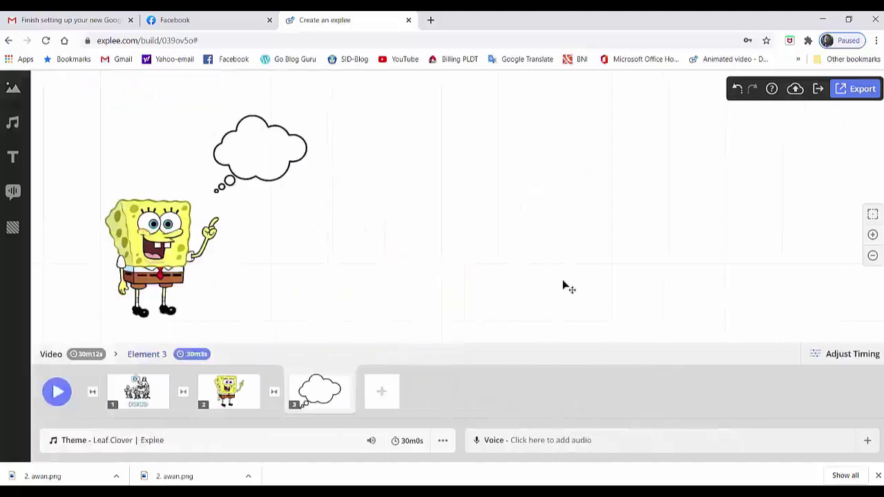
- Add a subtitle text as the fourth element and place it over the thought cloud
{"action": "left_click", "coordinate": [14, 158]}
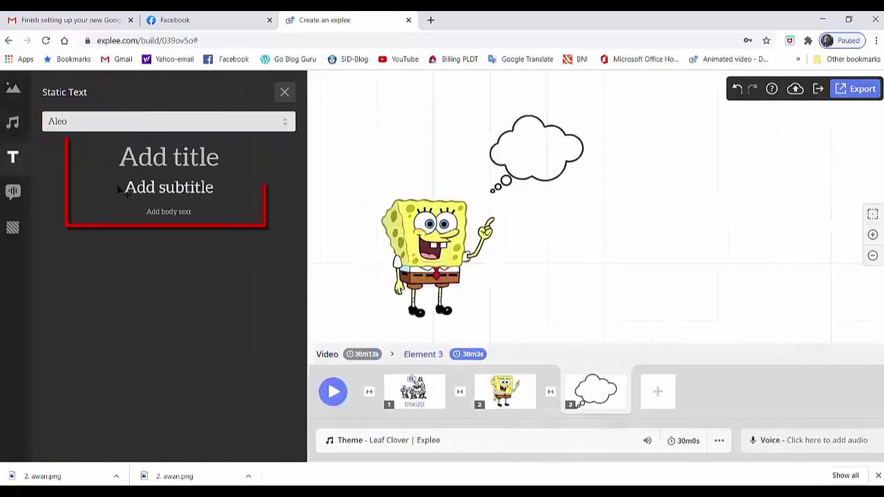
{"action": "left_click", "coordinate": [152, 195]}
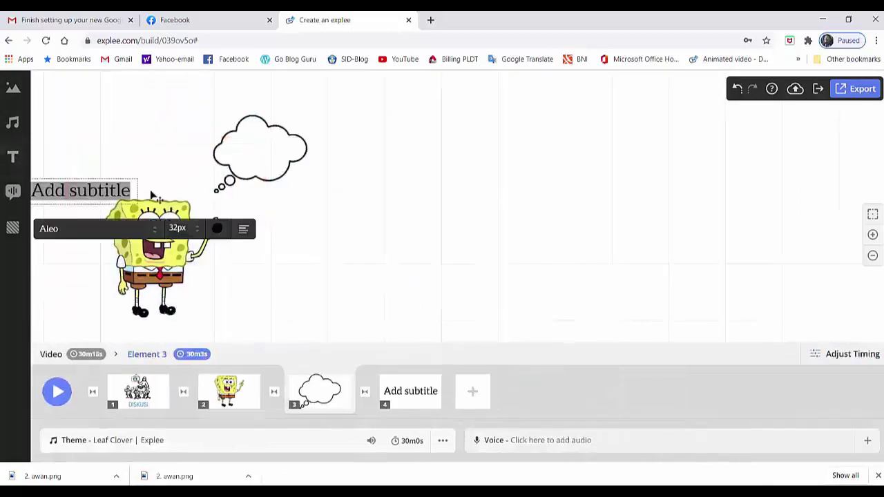
{"action": "left_click", "coordinate": [427, 394]}
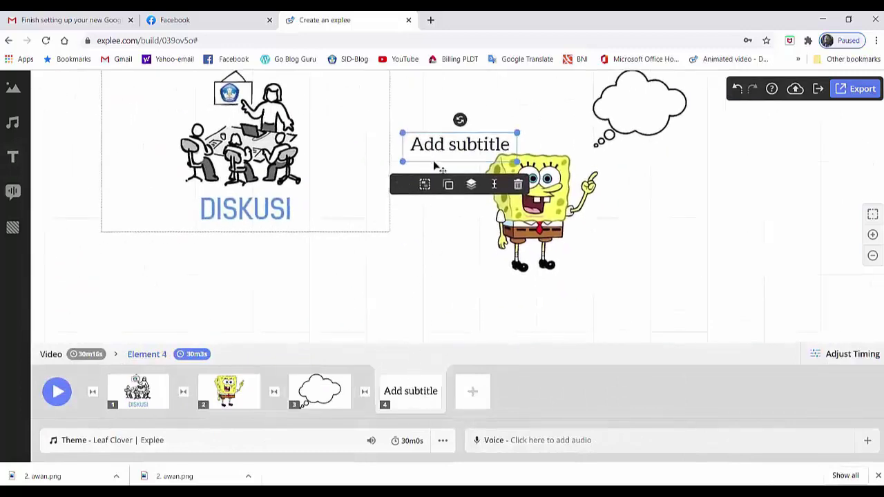
{"action": "left_click_drag", "start_coordinate": [435, 158], "coordinate": [612, 114]}
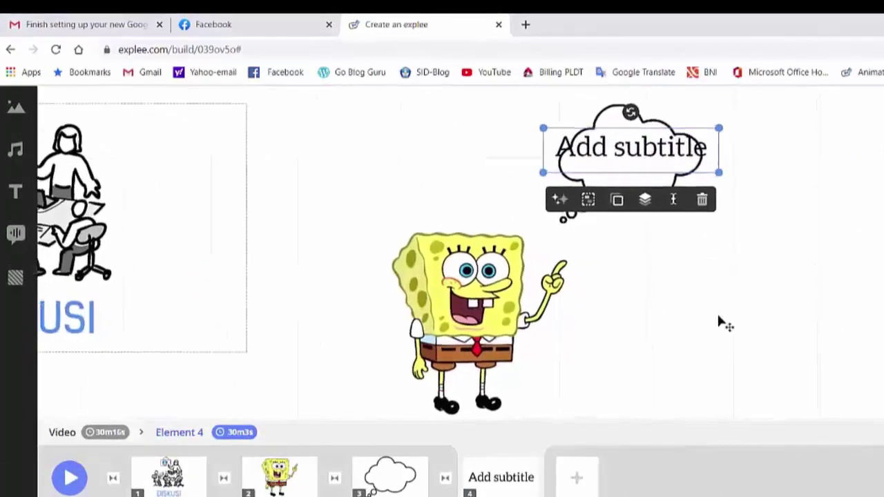
- Replace the subtitle placeholder with "Anak-anak, yuk kita belajar tentang ekosistem" in the Aleo font
{"action": "left_click", "coordinate": [674, 201]}
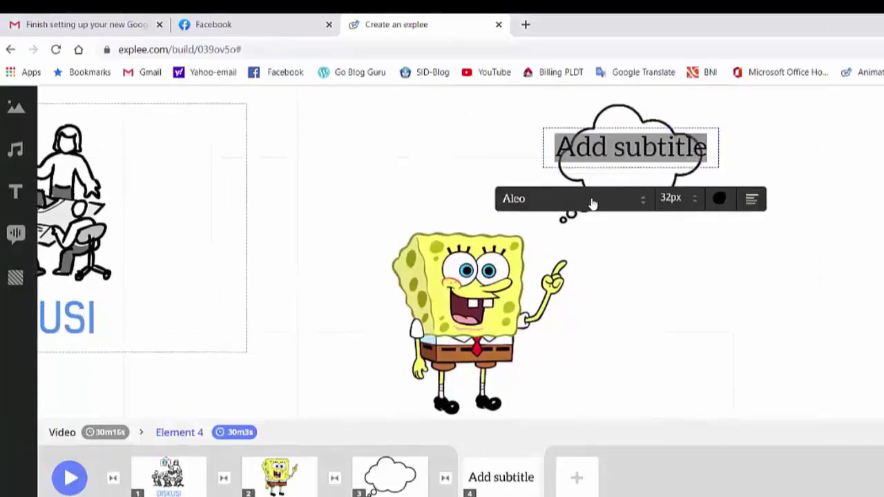
{"action": "left_click", "coordinate": [643, 205]}
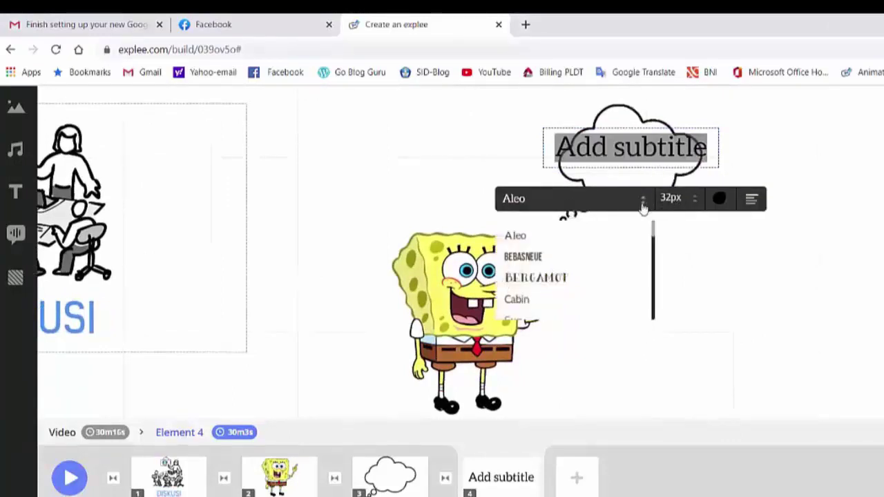
{"action": "left_click", "coordinate": [523, 239]}
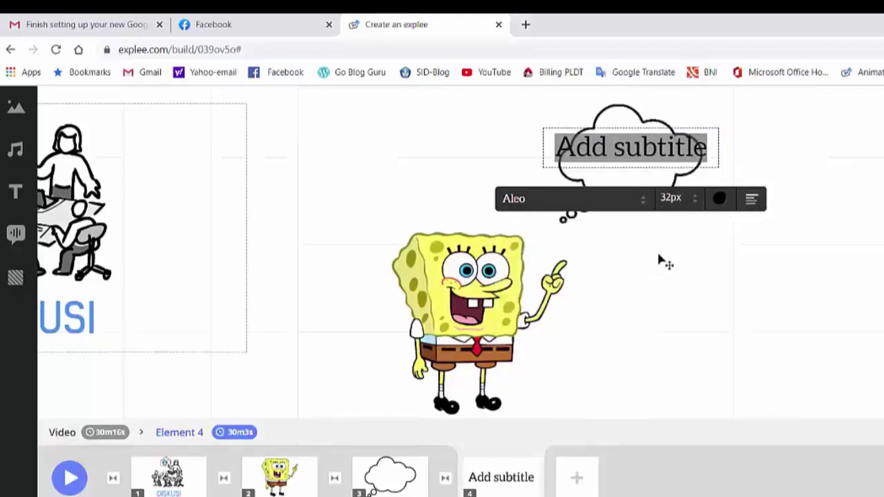
{"action": "key", "text": "BackSpace"}
{"action": "type", "text": "Anak"}
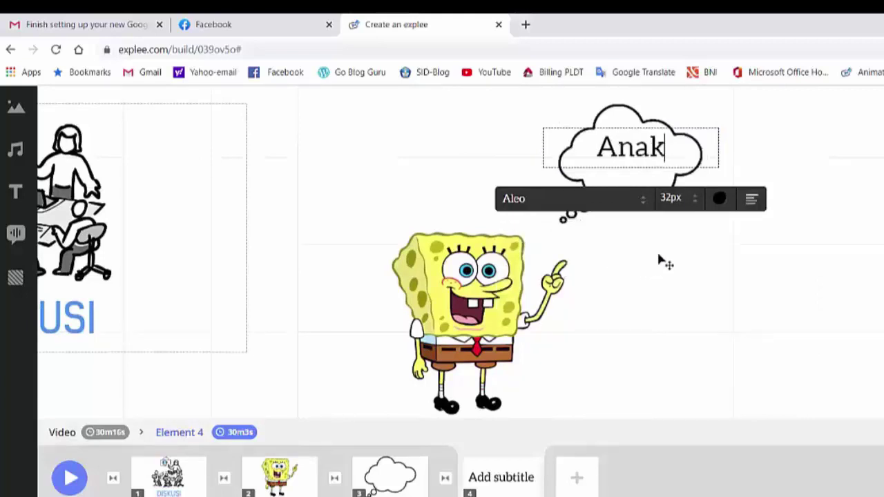
{"action": "type", "text": "-anak"}
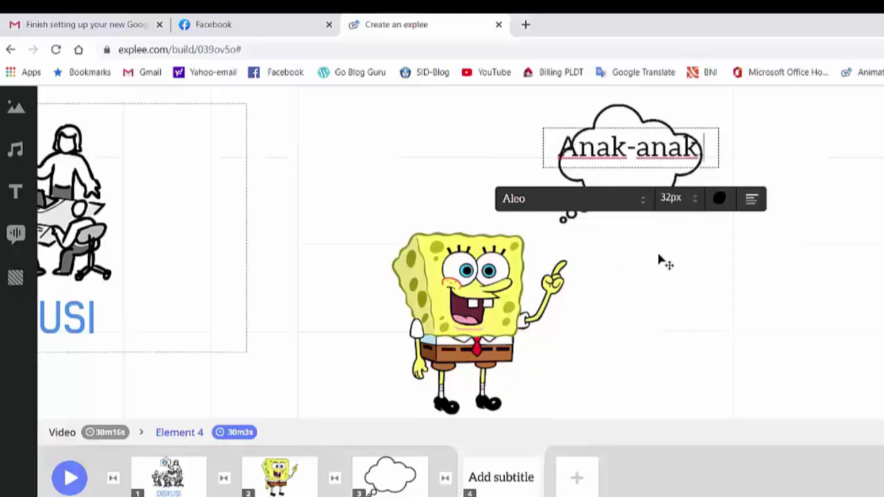
{"action": "type", "text": ", yuk"}
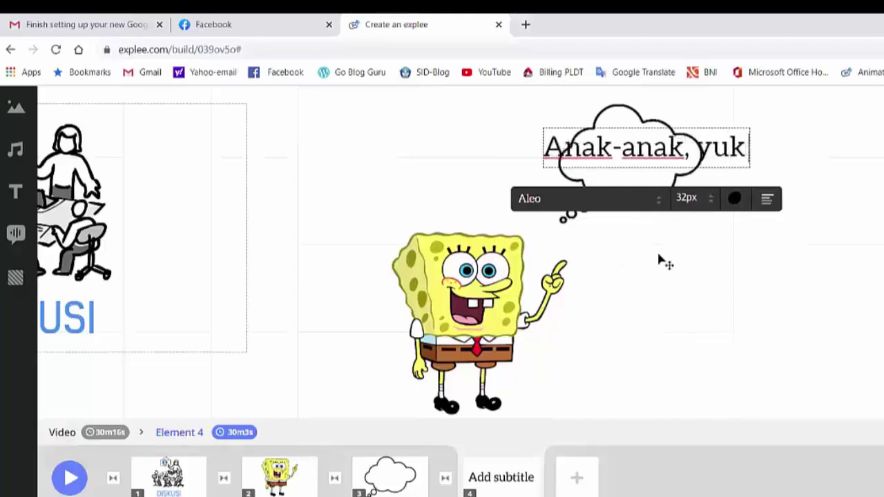
{"action": "type", "text": " kita belaj"}
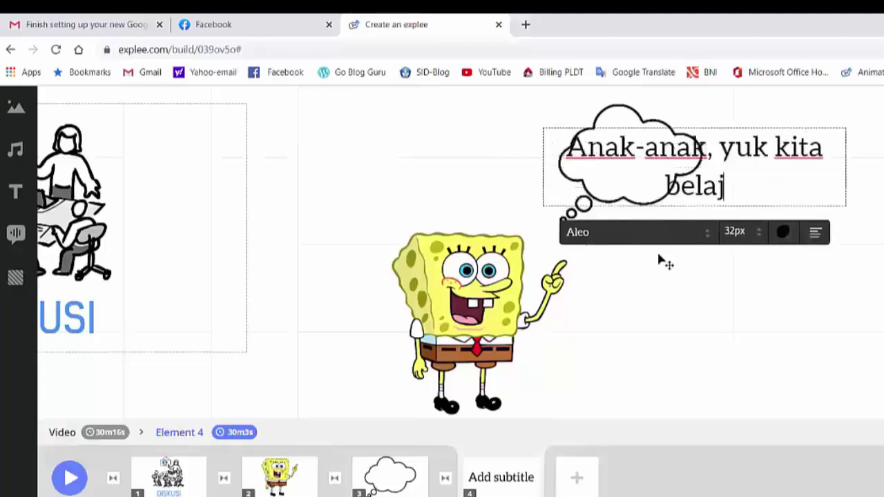
{"action": "type", "text": "ar tent"}
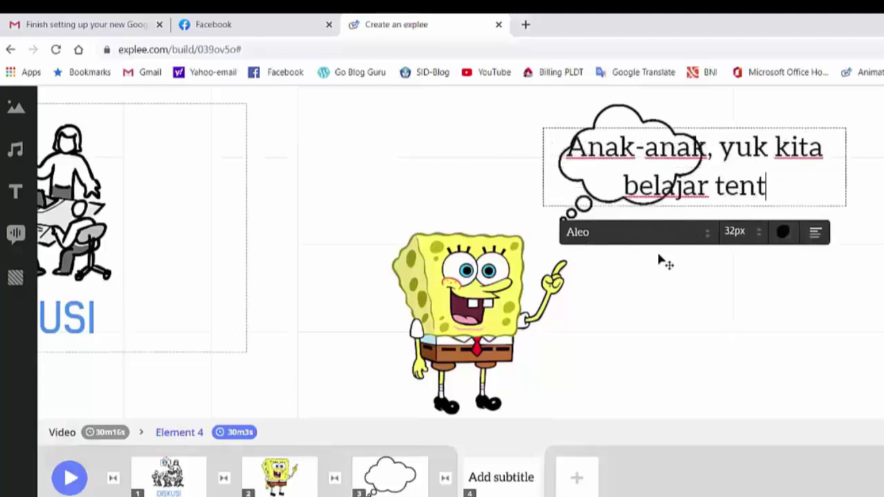
{"action": "type", "text": "ang eko"}
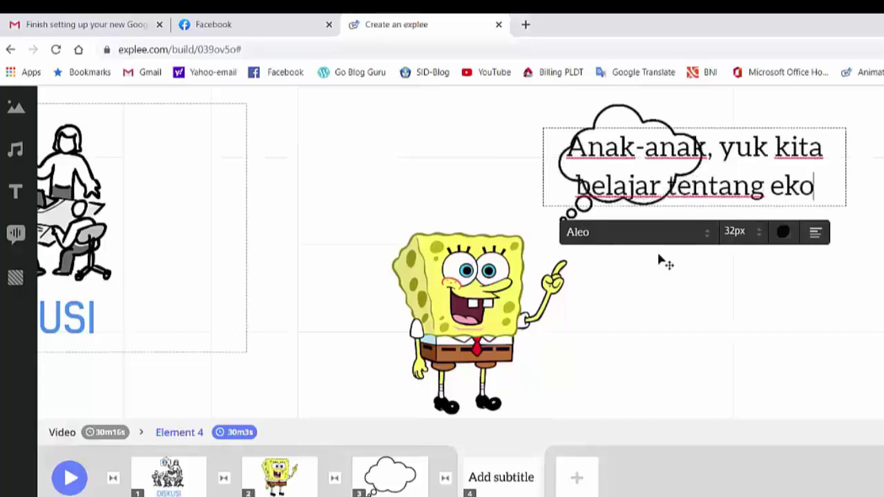
{"action": "type", "text": "sistem"}
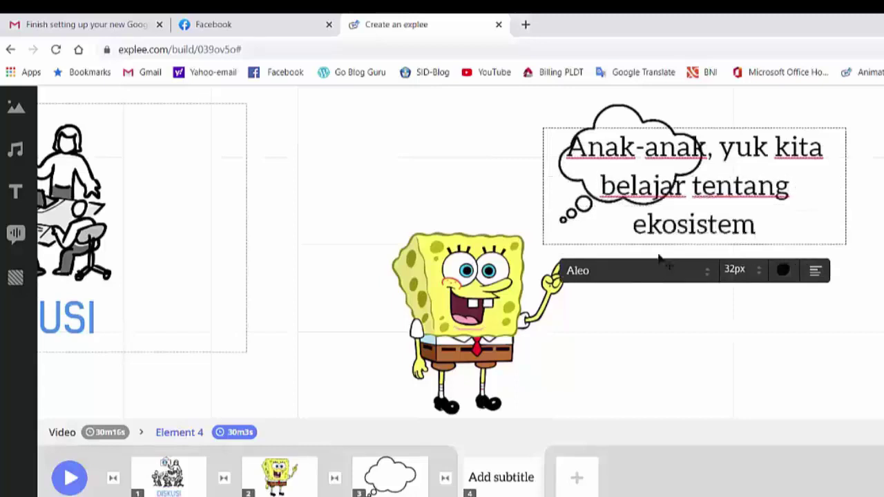
- Set the subtitle text's size to 12px and its colour to blue
{"action": "left_click", "coordinate": [760, 272]}
{"action": "left_click", "coordinate": [757, 305]}
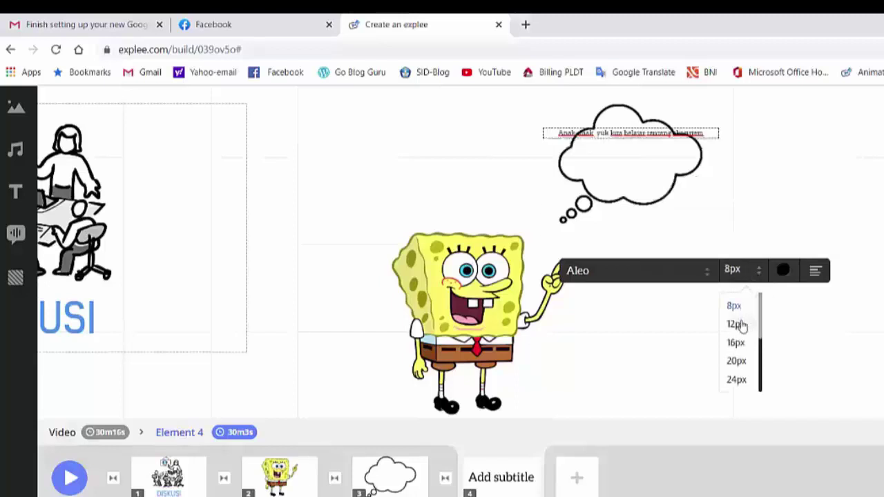
{"action": "left_click", "coordinate": [738, 324]}
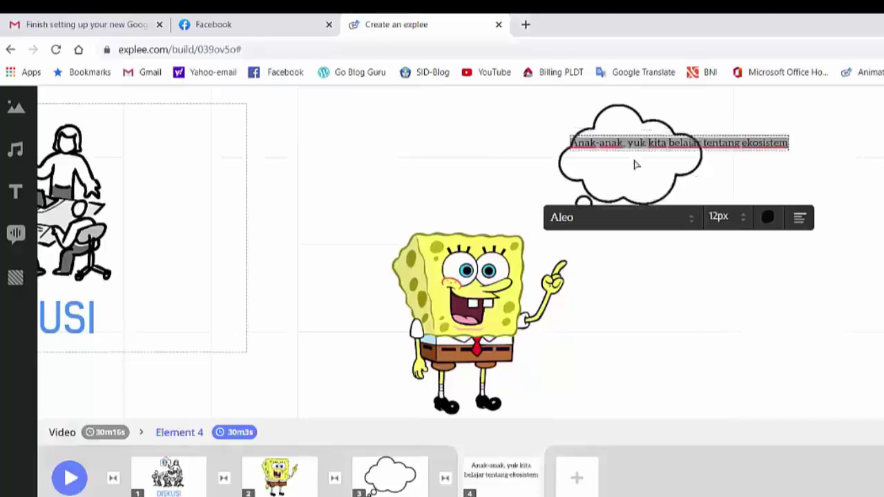
{"action": "left_click", "coordinate": [769, 218]}
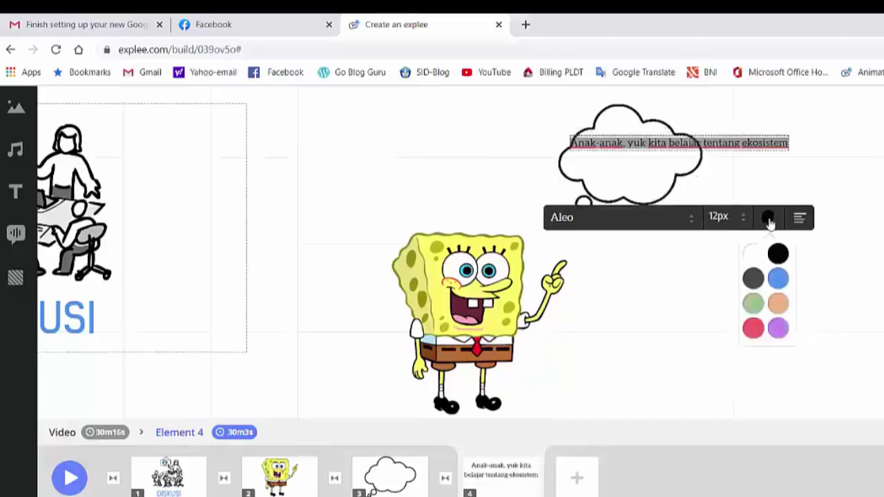
{"action": "left_click", "coordinate": [777, 278]}
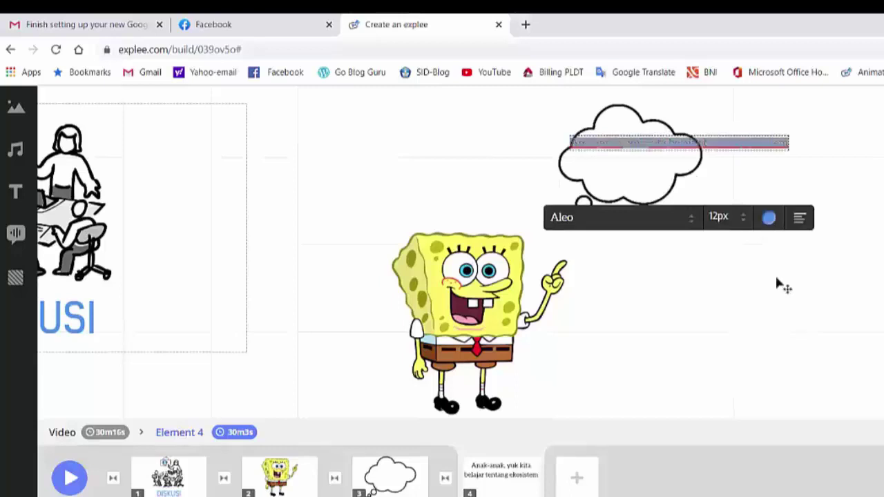
{"action": "left_click", "coordinate": [776, 279]}
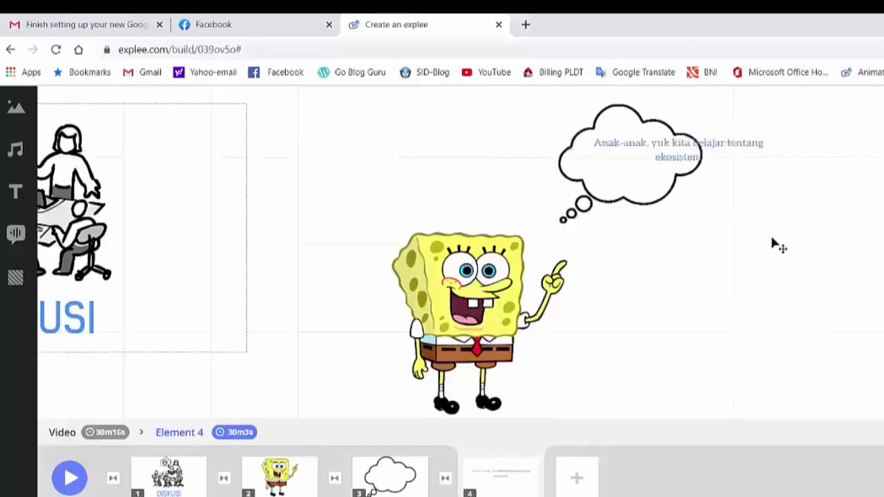
- Narrow the blue subtitle's text box until its two lines fit inside the thought cloud
{"action": "left_click", "coordinate": [749, 154]}
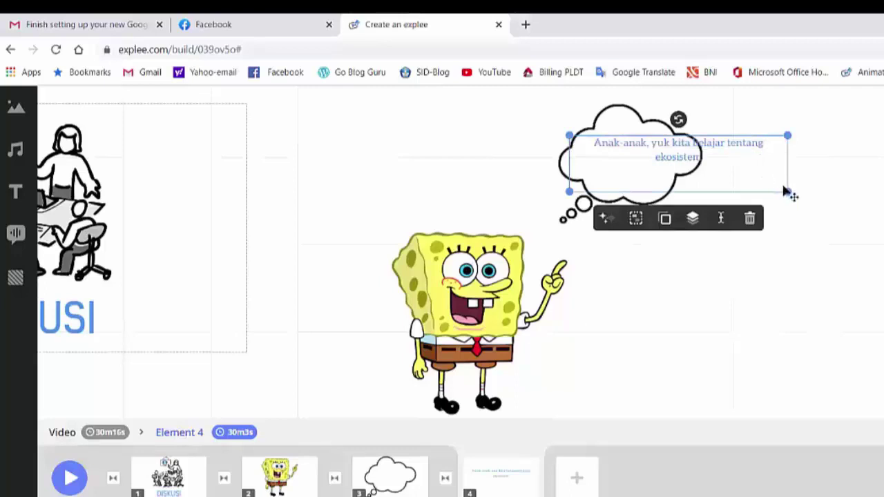
{"action": "left_click_drag", "start_coordinate": [784, 188], "coordinate": [688, 187]}
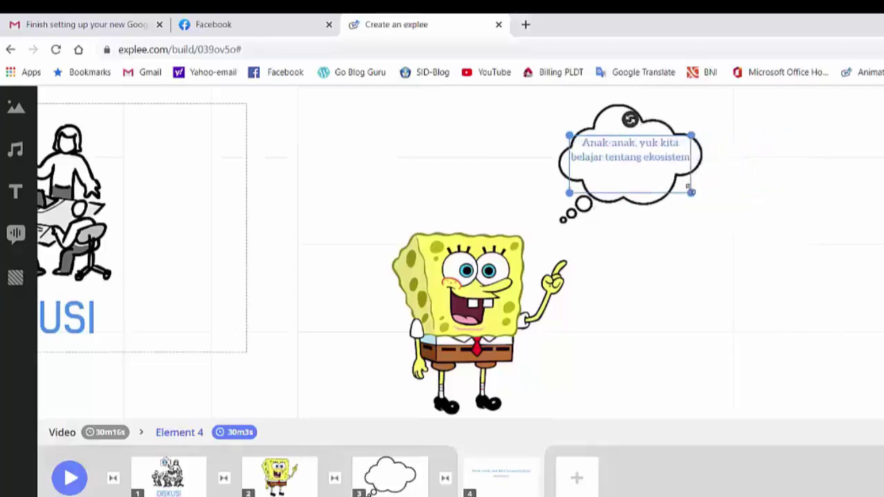
{"action": "left_click", "coordinate": [744, 284]}
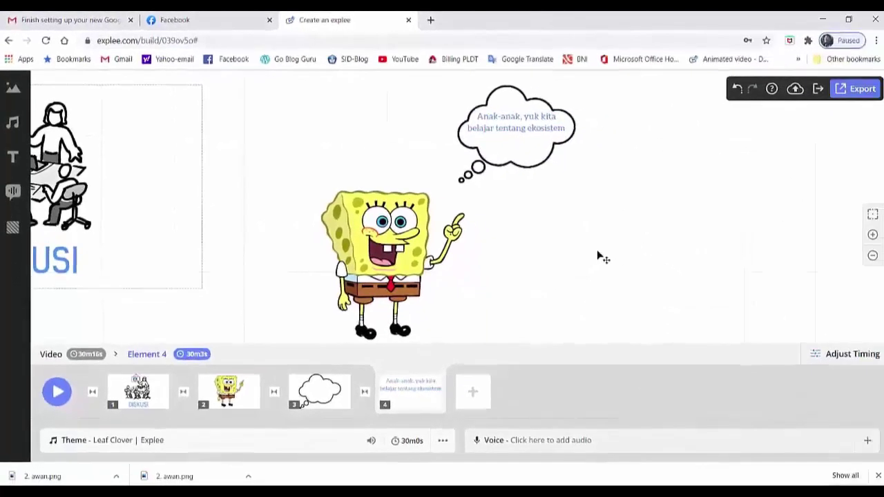
- Add a title text as the fifth element reading "EKOSISTEM"
{"action": "left_click", "coordinate": [474, 393]}
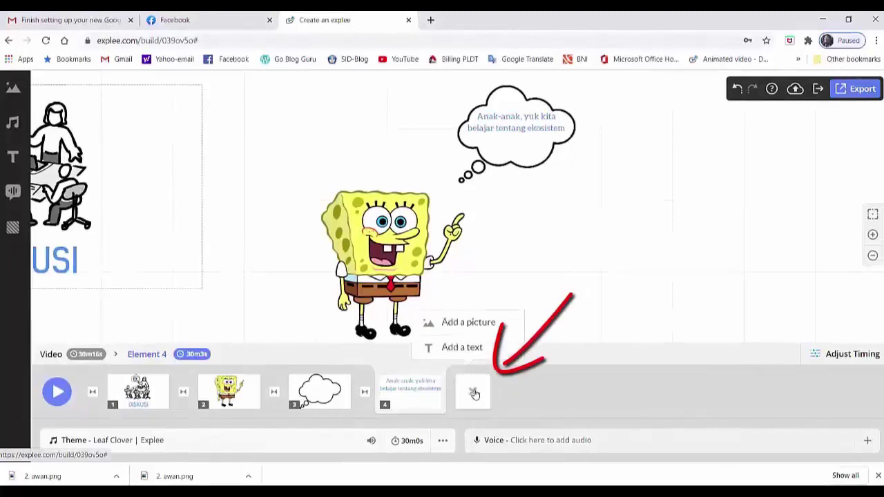
{"action": "left_click", "coordinate": [465, 347]}
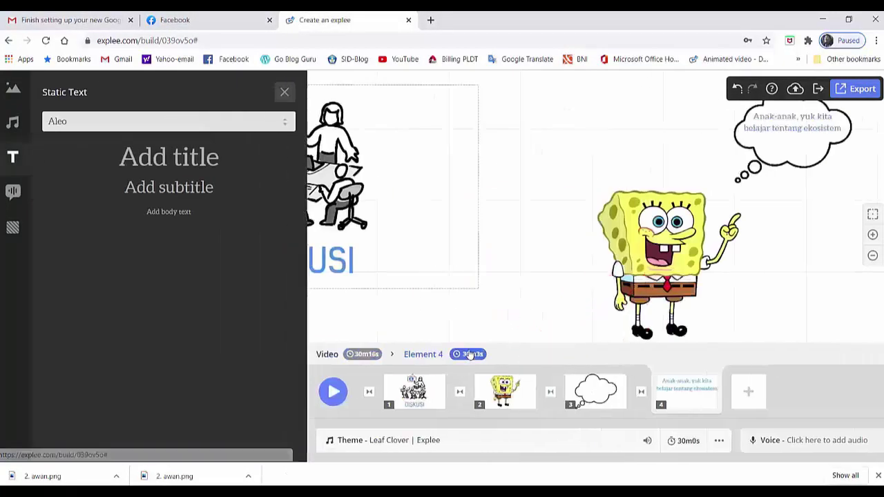
{"action": "left_click", "coordinate": [194, 160]}
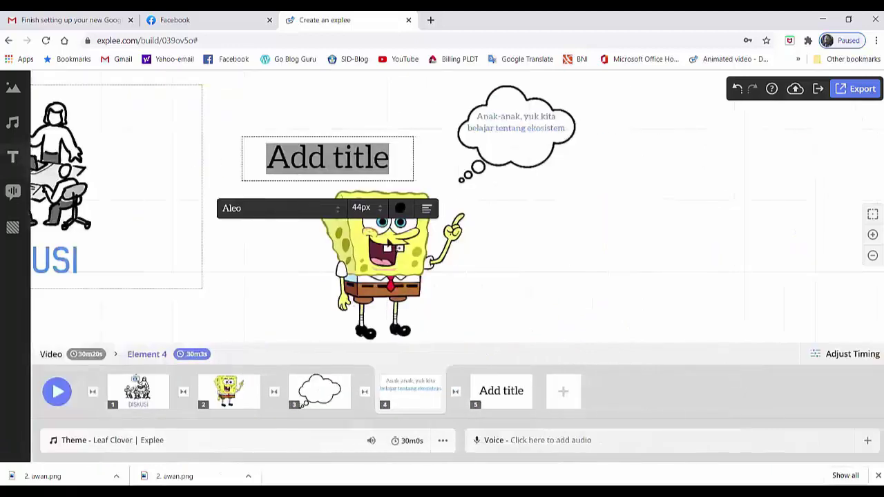
{"action": "type", "text": "E"}
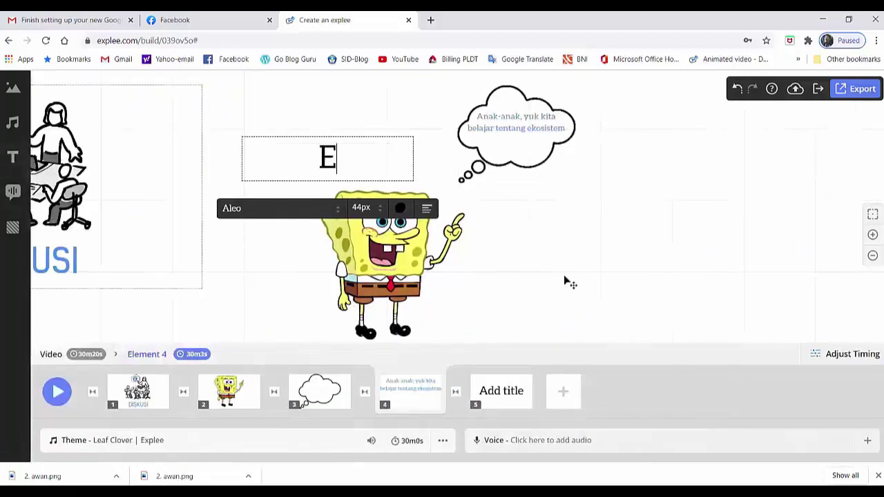
{"action": "type", "text": "KOSISTEM"}
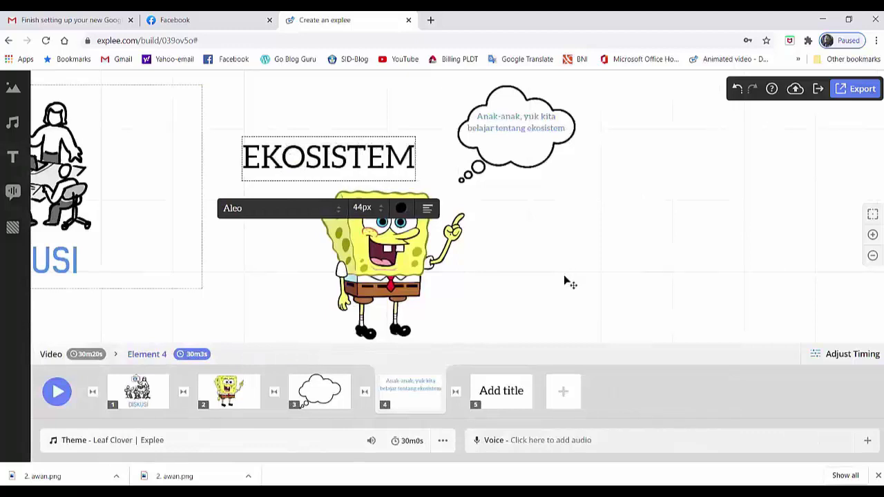
- Move the EKOSISTEM title to the empty canvas area just right of and below the thought cloud
{"action": "left_click", "coordinate": [495, 391]}
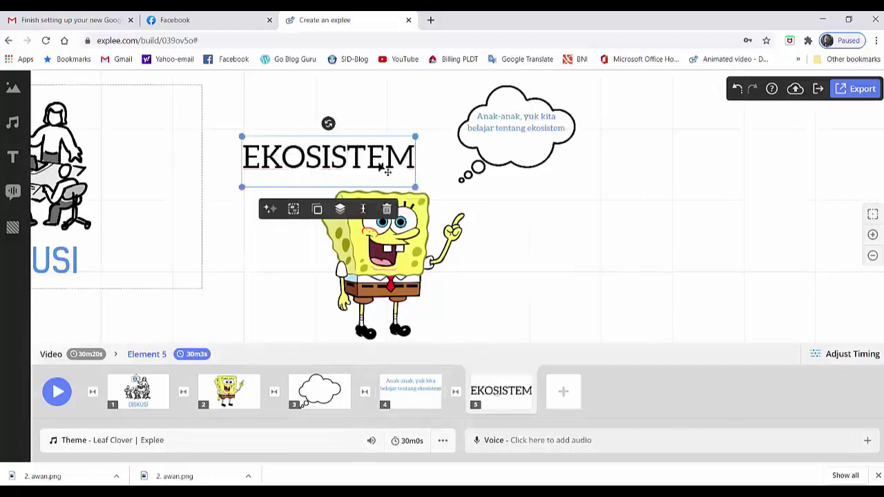
{"action": "left_click_drag", "start_coordinate": [367, 180], "coordinate": [672, 197]}
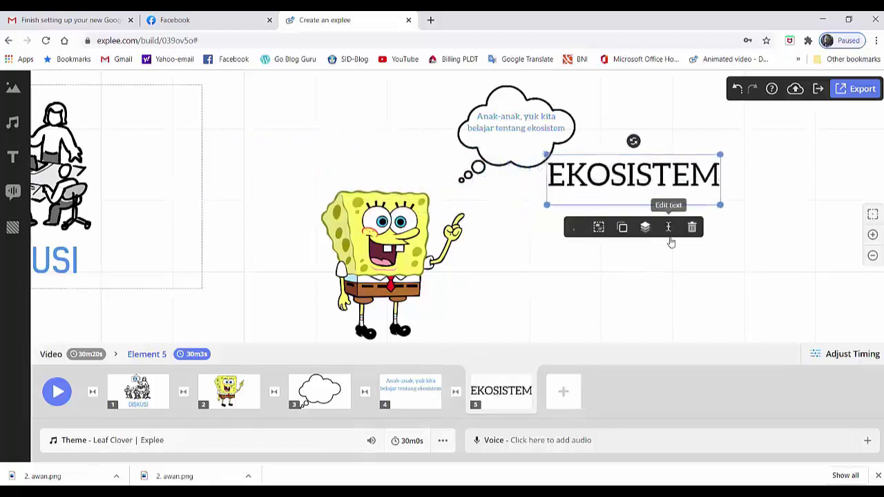
{"action": "left_click", "coordinate": [693, 274]}
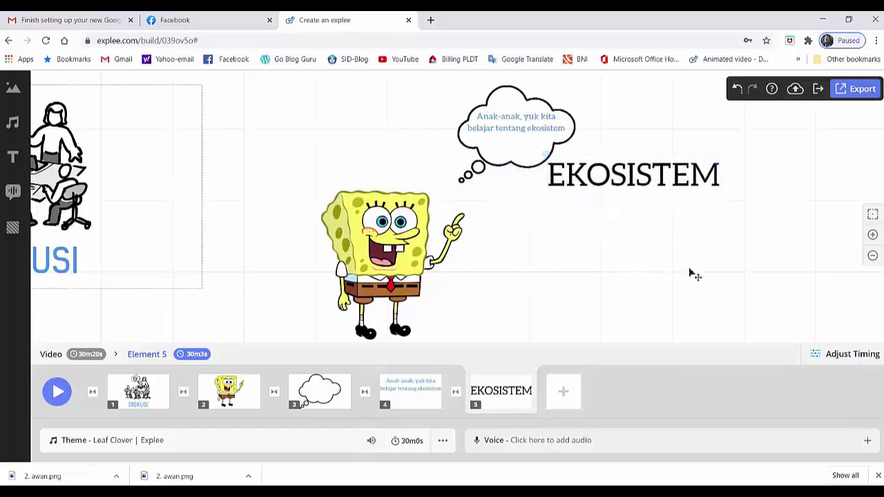
- Upload the chalkboard image "3. papan tulis.jpg" from the "5. Images for explee" folder to the picture library
{"action": "left_click", "coordinate": [564, 393]}
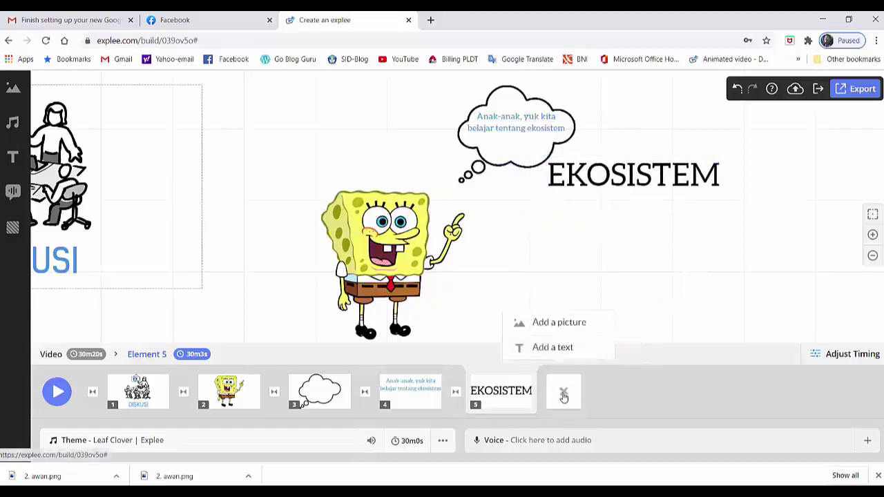
{"action": "left_click", "coordinate": [565, 323]}
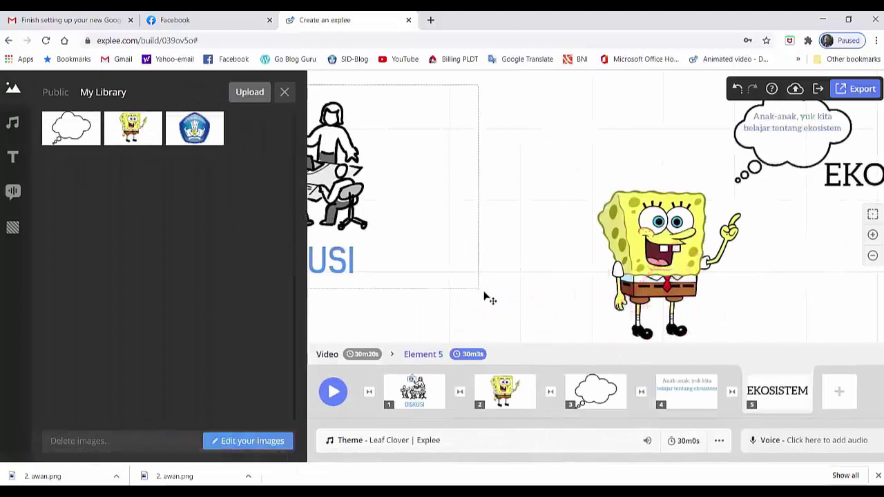
{"action": "left_click", "coordinate": [259, 95]}
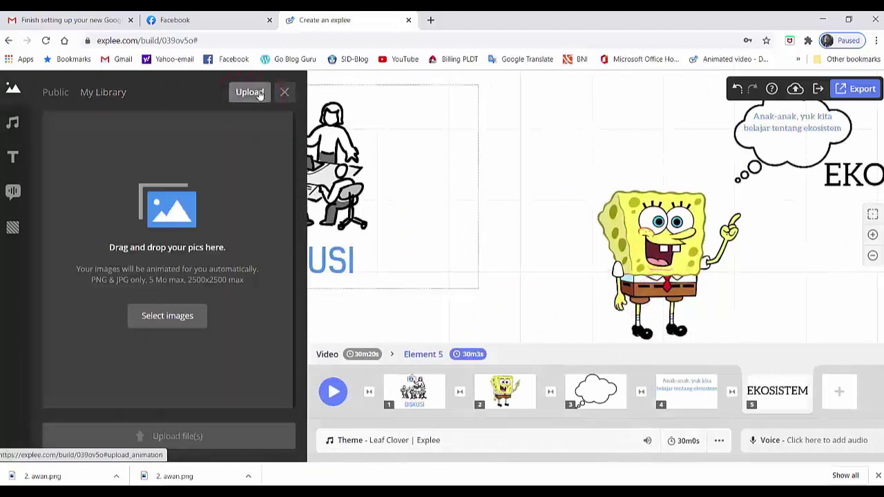
{"action": "left_click", "coordinate": [194, 316]}
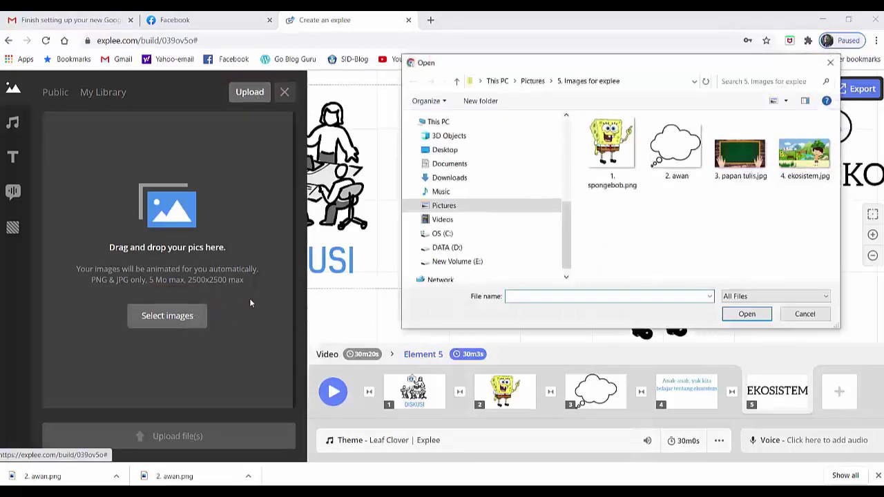
{"action": "left_click", "coordinate": [738, 159]}
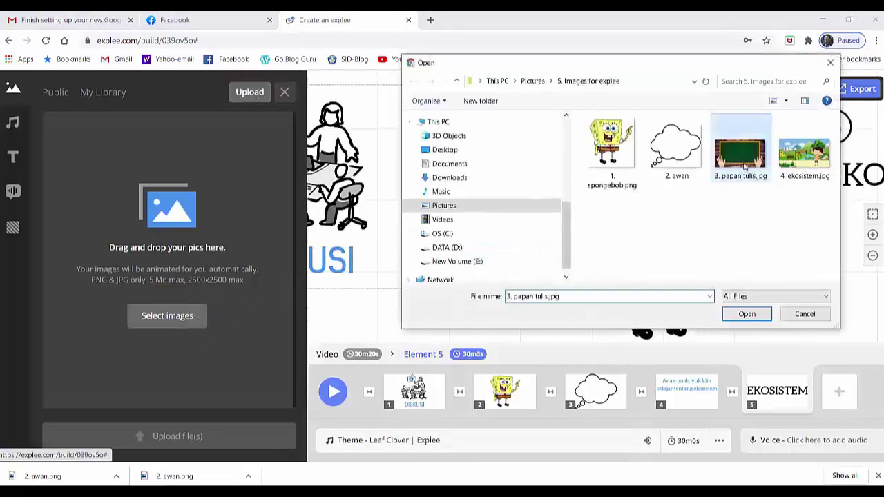
{"action": "left_click", "coordinate": [733, 316]}
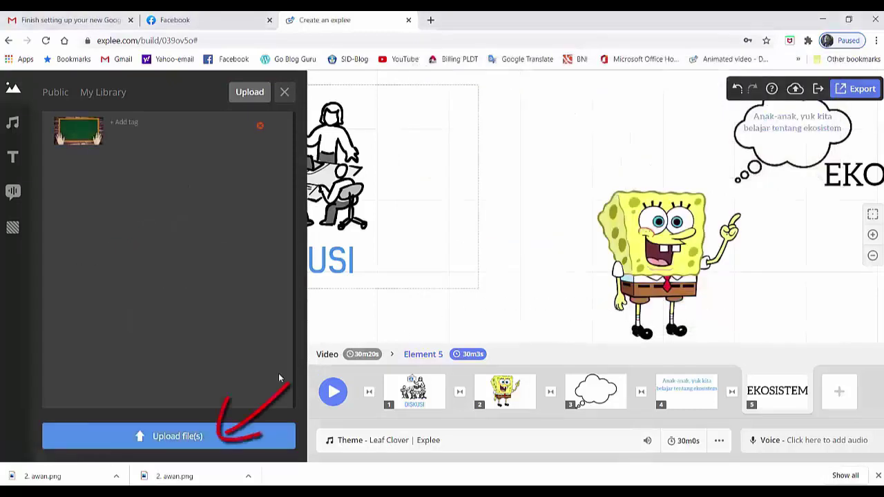
{"action": "left_click", "coordinate": [185, 435]}
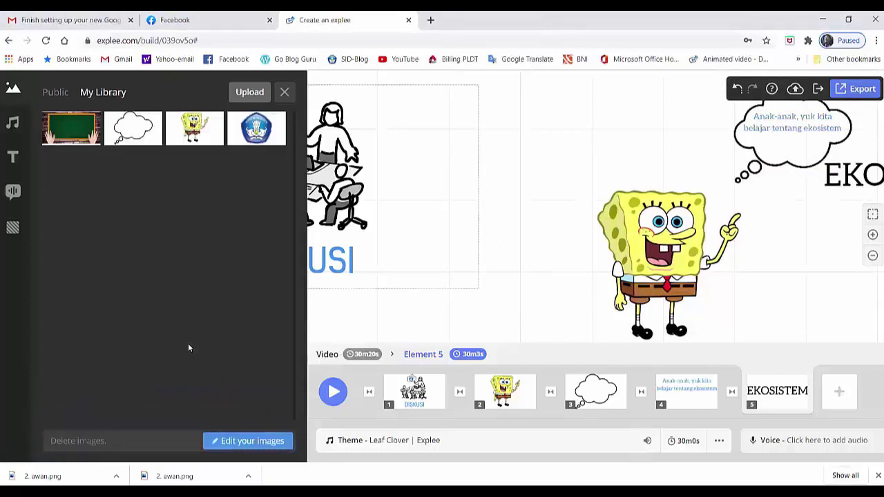
- Insert the chalkboard picture as the sixth element and place it directly beneath the EKOSISTEM title
{"action": "left_click", "coordinate": [75, 136]}
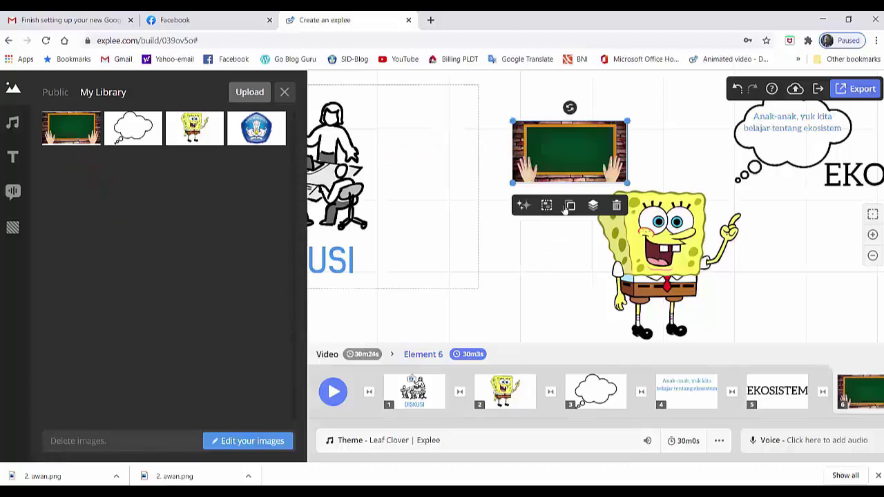
{"action": "left_click_drag", "start_coordinate": [594, 177], "coordinate": [823, 259]}
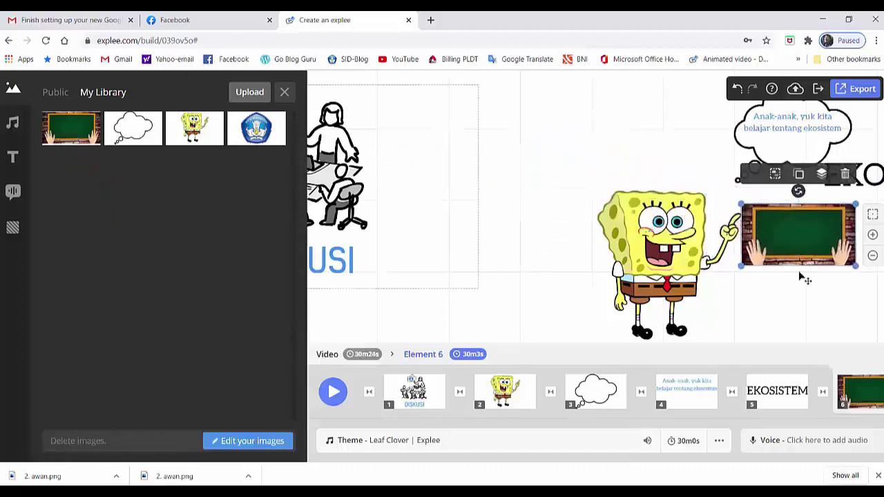
{"action": "left_click_drag", "start_coordinate": [805, 310], "coordinate": [502, 283]}
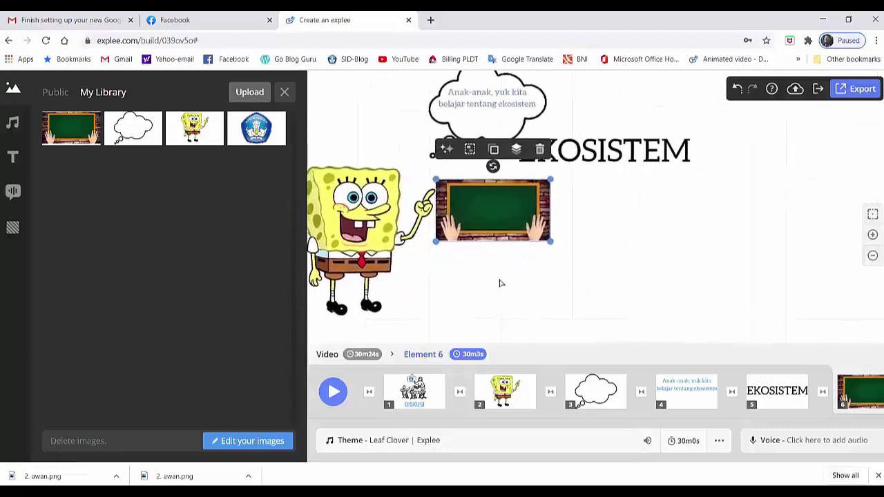
{"action": "left_click_drag", "start_coordinate": [508, 205], "coordinate": [577, 199]}
- Enlarge the chalkboard picture until it is wider than the EKOSISTEM title and centre it under the title
{"action": "left_click_drag", "start_coordinate": [640, 237], "coordinate": [743, 296]}
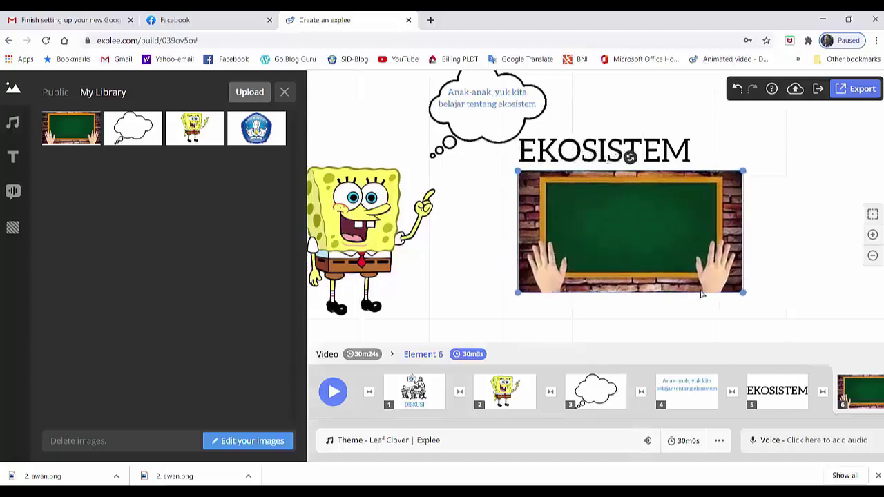
{"action": "left_click_drag", "start_coordinate": [616, 248], "coordinate": [579, 246]}
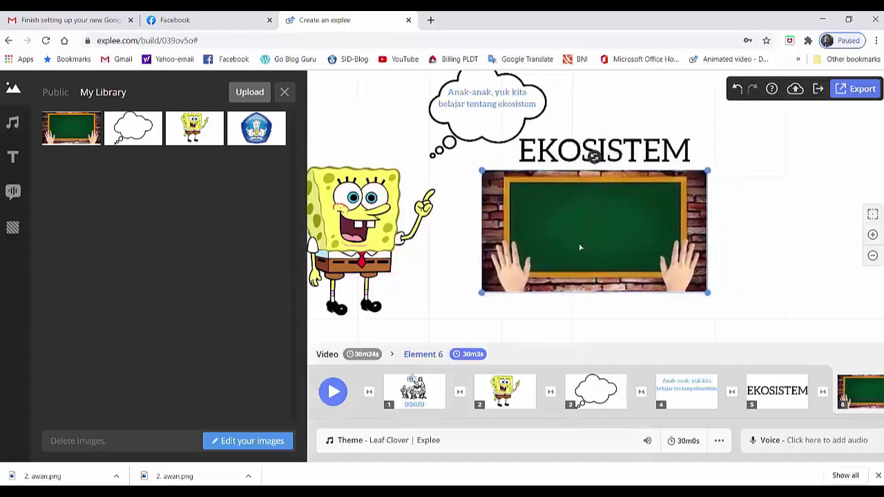
{"action": "left_click_drag", "start_coordinate": [708, 293], "coordinate": [749, 316]}
{"action": "left_click_drag", "start_coordinate": [653, 272], "coordinate": [640, 265]}
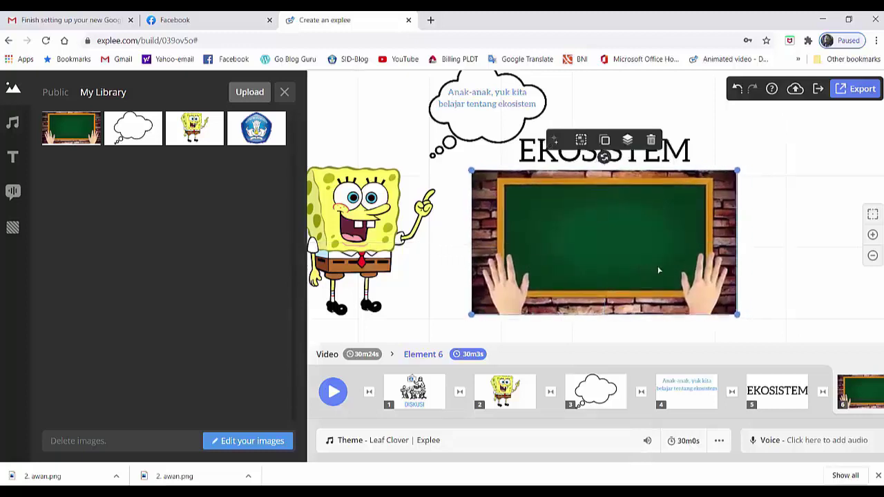
{"action": "left_click", "coordinate": [776, 292]}
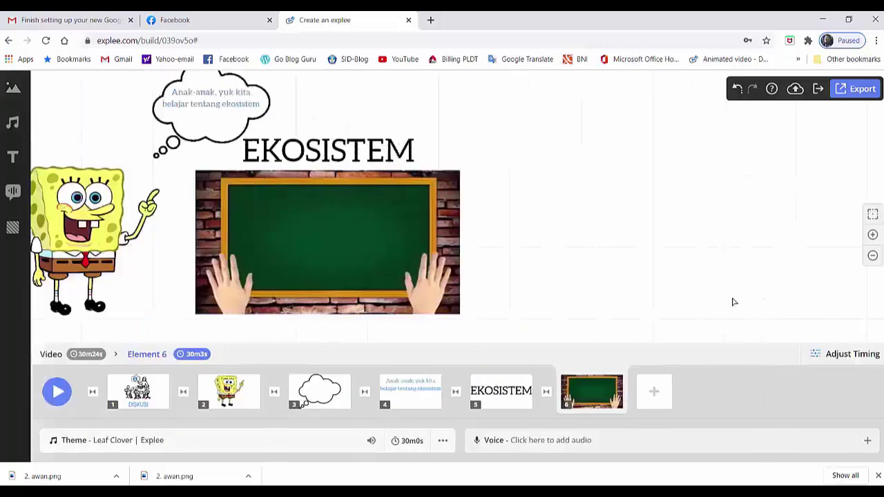
- Upload "4. ekosistem.jpg" to the picture library and insert it as the seventh element
{"action": "left_click", "coordinate": [652, 389]}
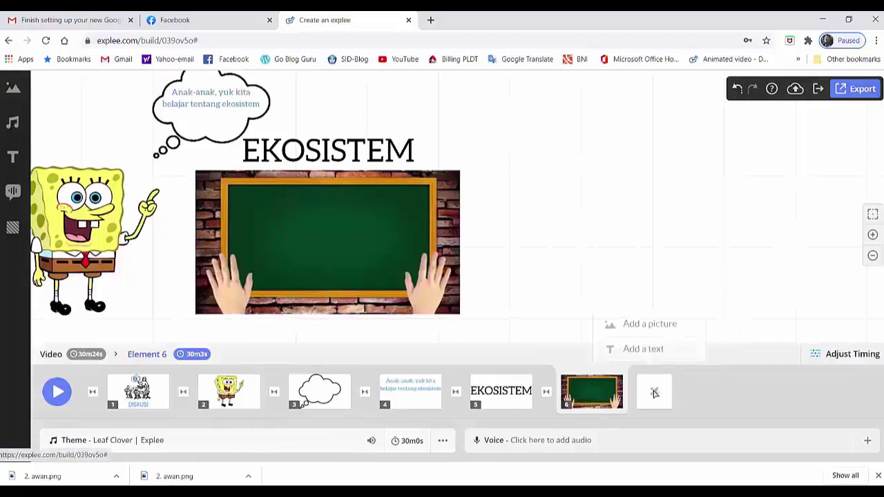
{"action": "left_click", "coordinate": [656, 325]}
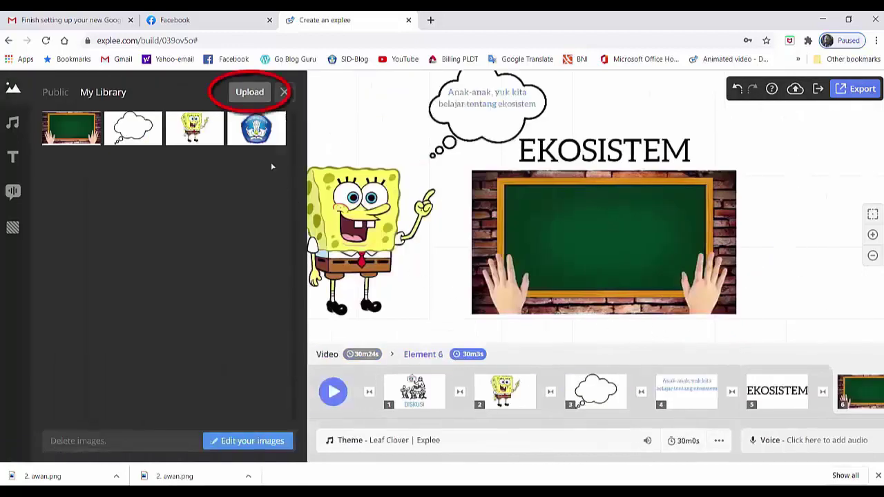
{"action": "left_click", "coordinate": [249, 92]}
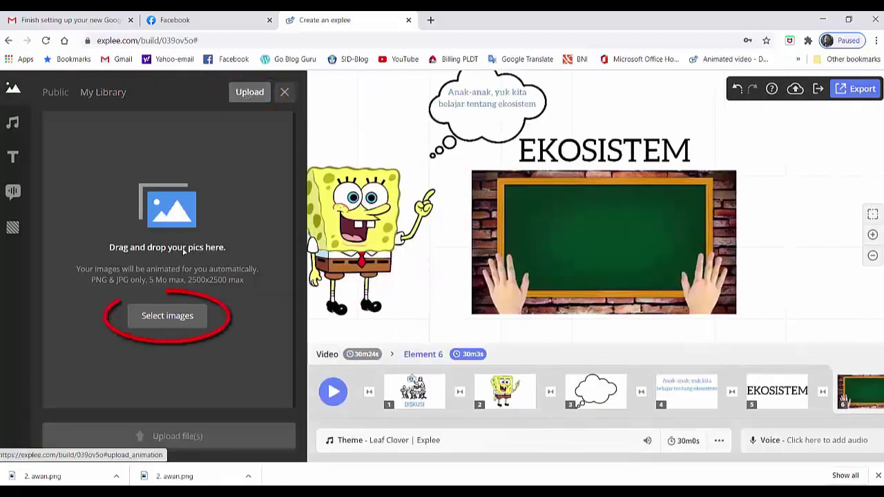
{"action": "left_click", "coordinate": [165, 316]}
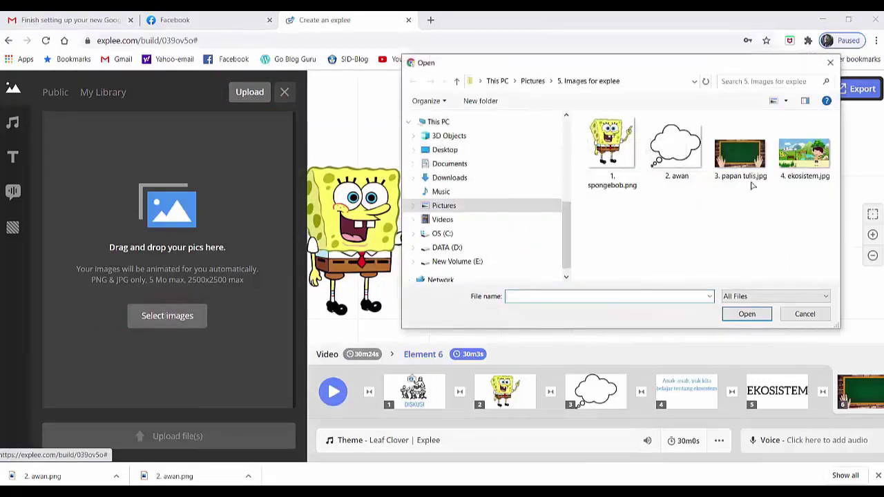
{"action": "left_click", "coordinate": [793, 166]}
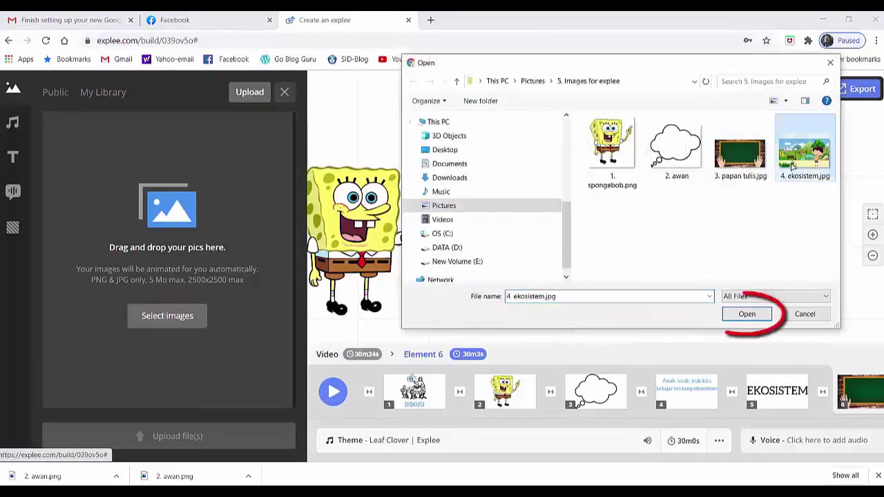
{"action": "left_click", "coordinate": [746, 314]}
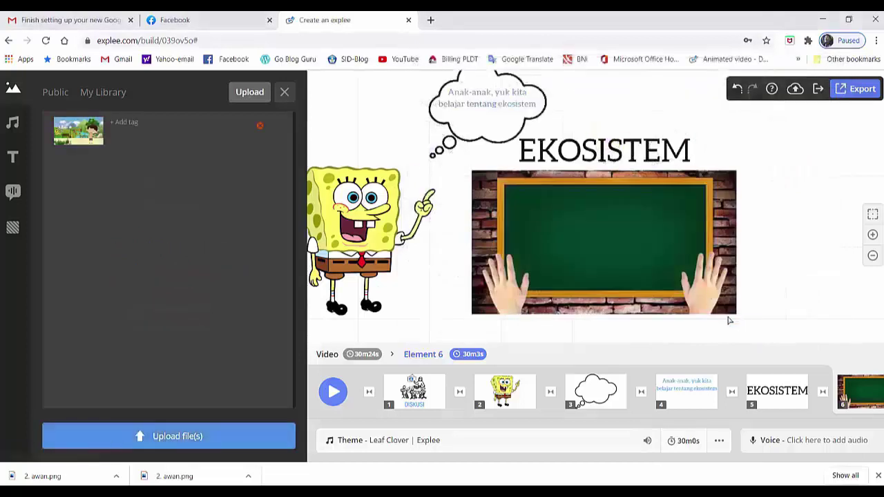
{"action": "left_click", "coordinate": [130, 436]}
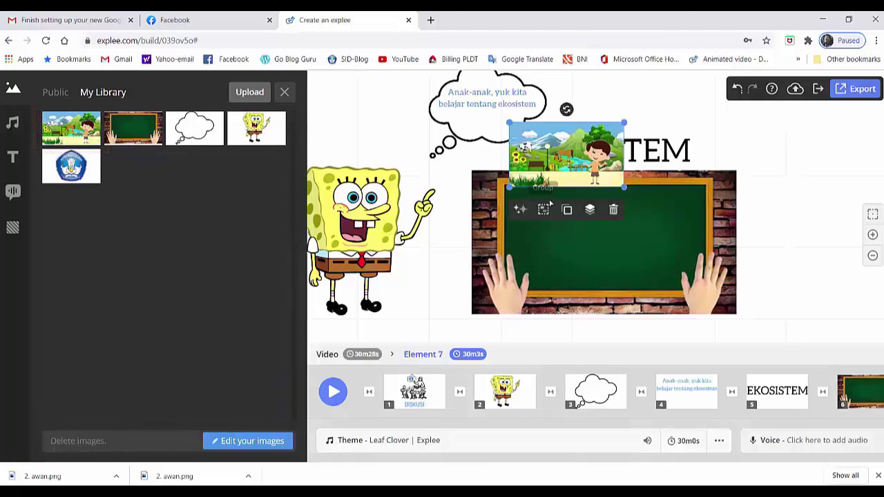
- Move the ecosystem picture onto the chalkboard, enlarge it to fit within the green area, and centre it horizontally
{"action": "left_click_drag", "start_coordinate": [566, 167], "coordinate": [578, 235]}
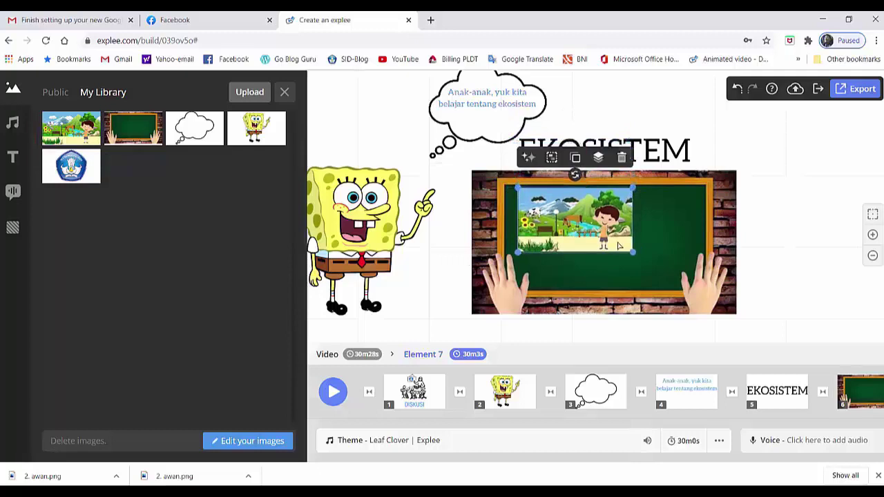
{"action": "left_click_drag", "start_coordinate": [633, 253], "coordinate": [676, 279]}
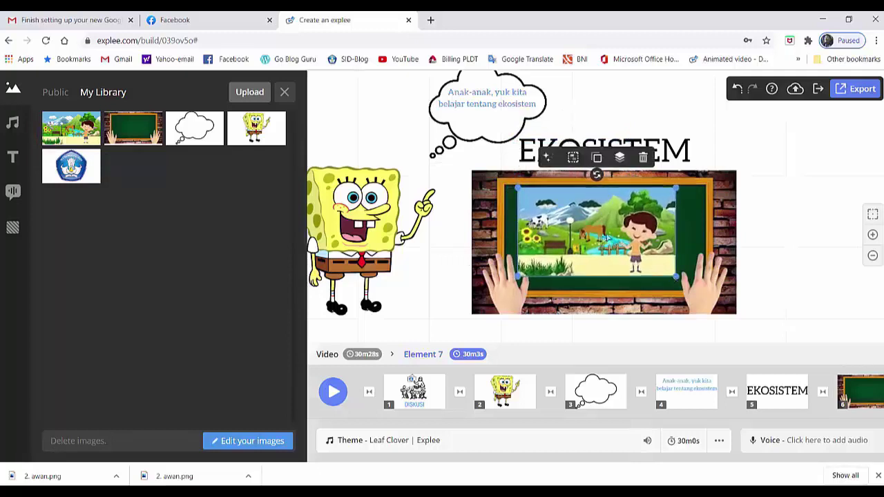
{"action": "left_click_drag", "start_coordinate": [602, 238], "coordinate": [610, 237]}
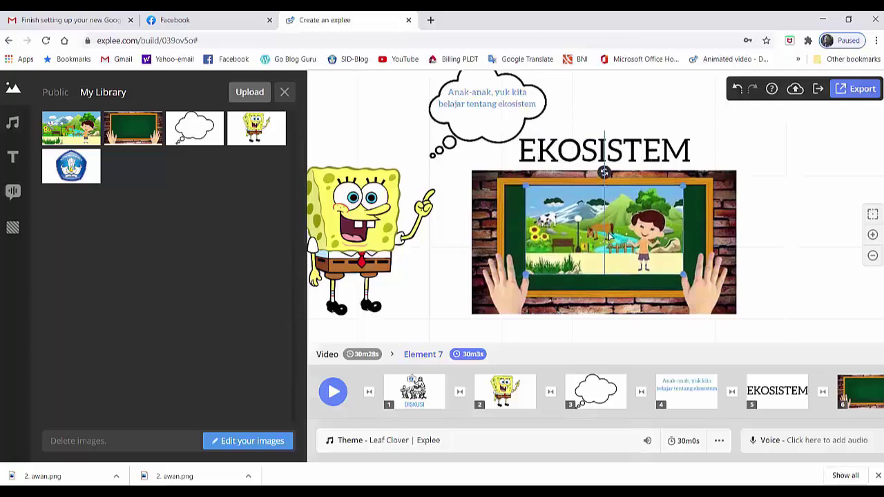
{"action": "left_click_drag", "start_coordinate": [684, 276], "coordinate": [677, 273]}
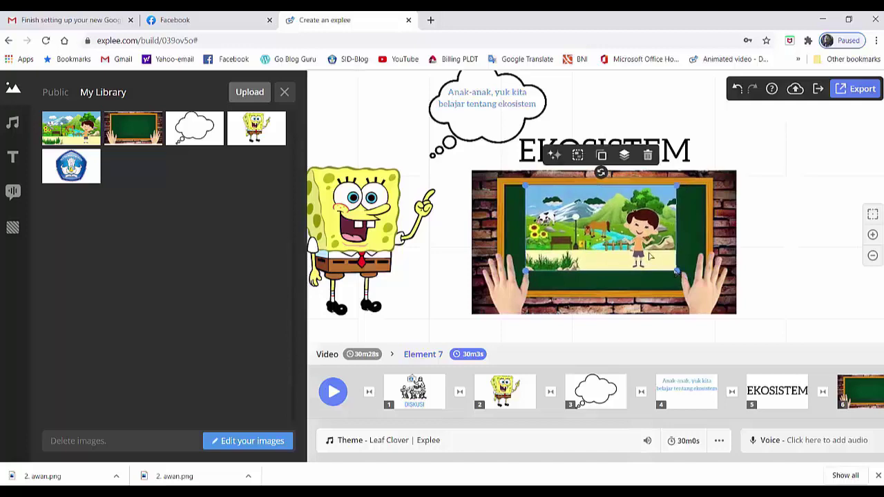
{"action": "left_click", "coordinate": [763, 276]}
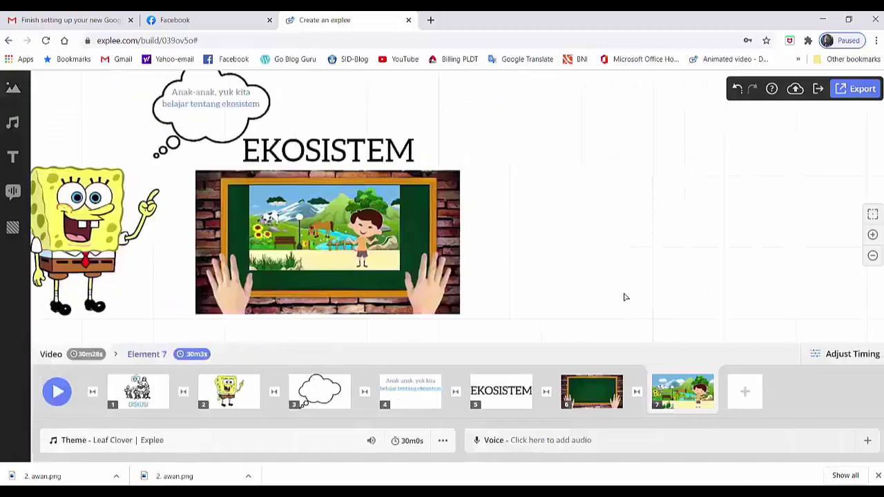
{"action": "left_click", "coordinate": [351, 254]}
{"action": "left_click_drag", "start_coordinate": [331, 227], "coordinate": [335, 228]}
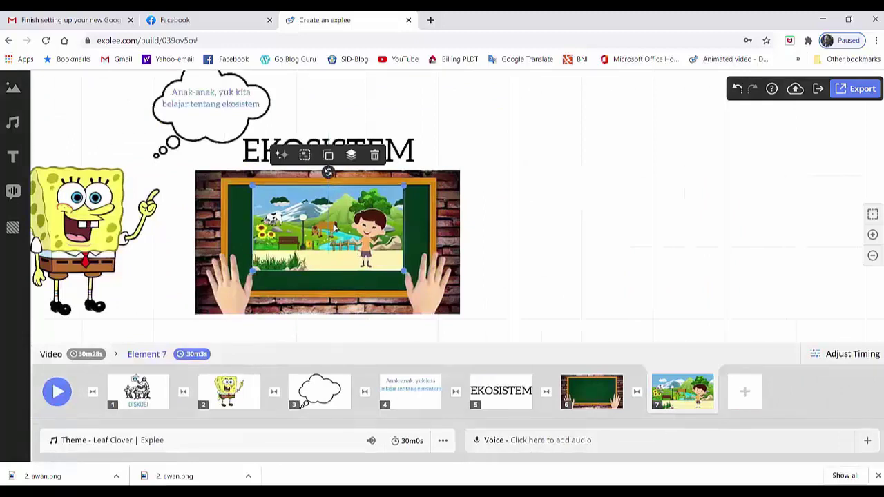
{"action": "left_click", "coordinate": [525, 263]}
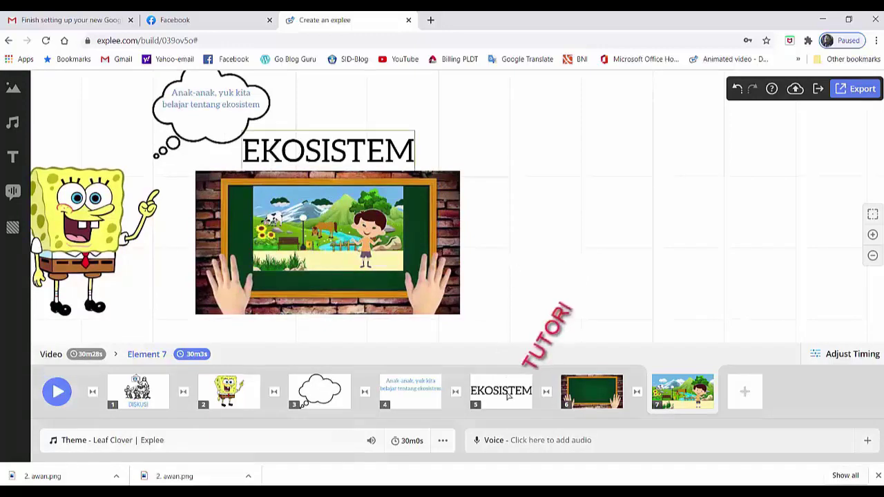
- Change the text colour of the EKOSISTEM title, the fifth element, to red
{"action": "left_click", "coordinate": [508, 395]}
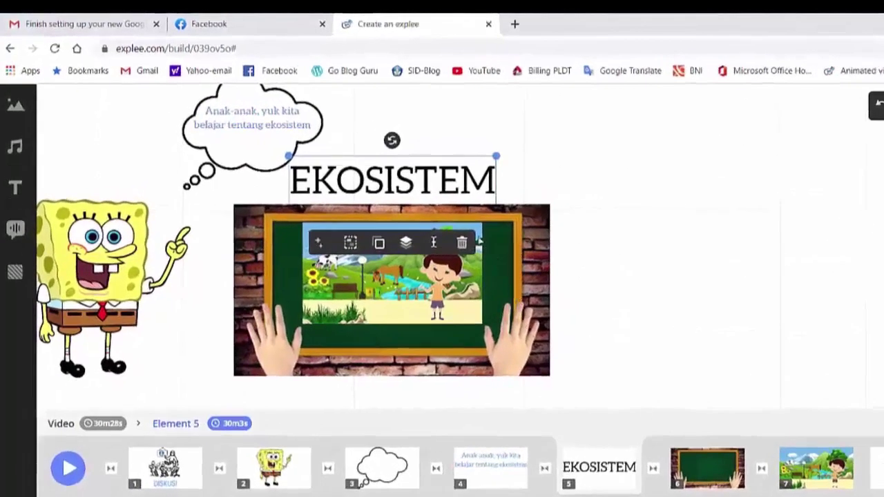
{"action": "left_click", "coordinate": [433, 241]}
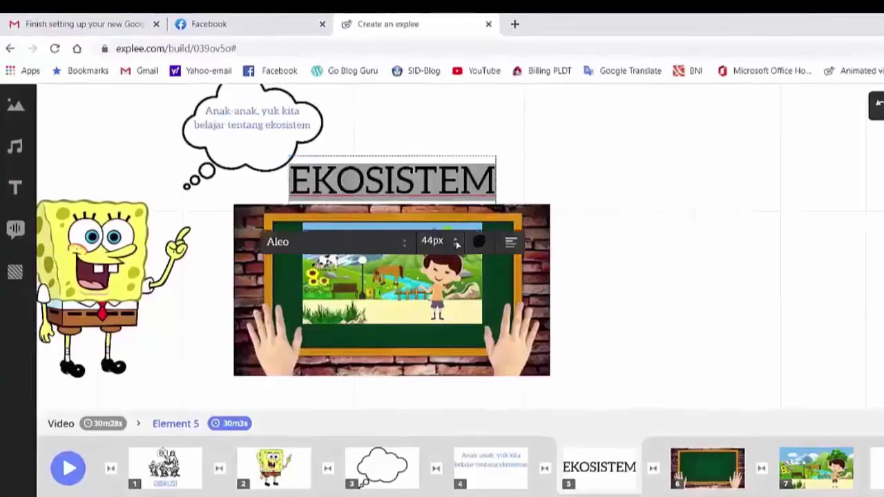
{"action": "left_click", "coordinate": [478, 244]}
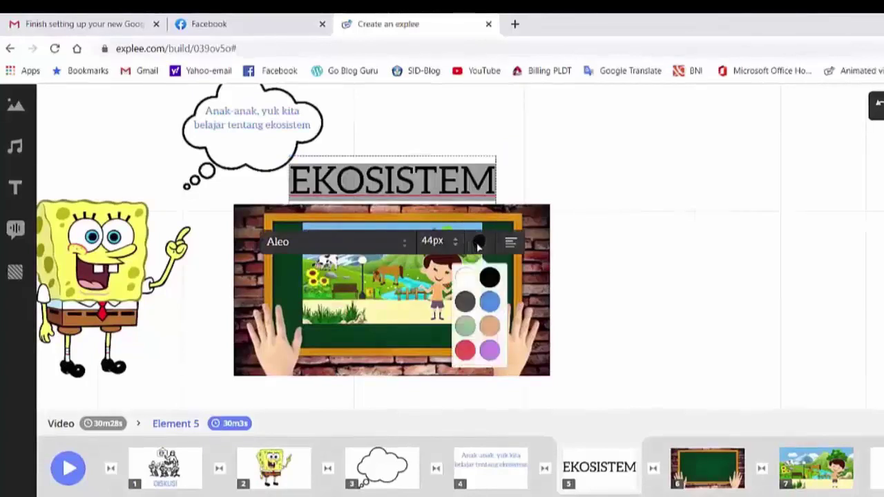
{"action": "left_click", "coordinate": [466, 351]}
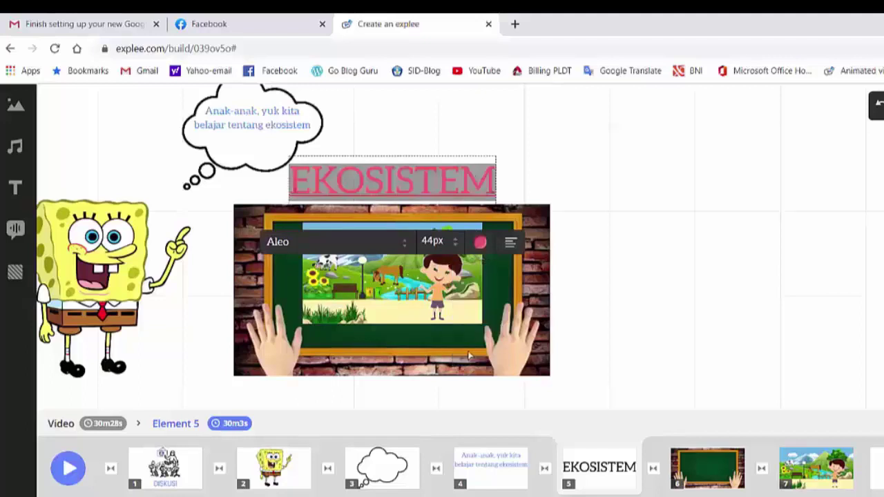
- Change the font of the EKOSISTEM title to Mrorange
{"action": "left_click", "coordinate": [406, 244]}
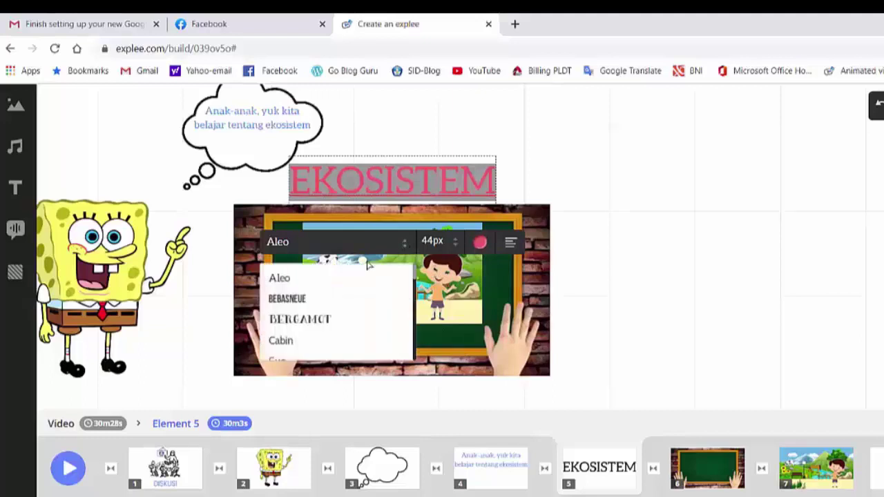
{"action": "scroll", "coordinate": [304, 304], "scroll_direction": "down", "scroll_amount": 3}
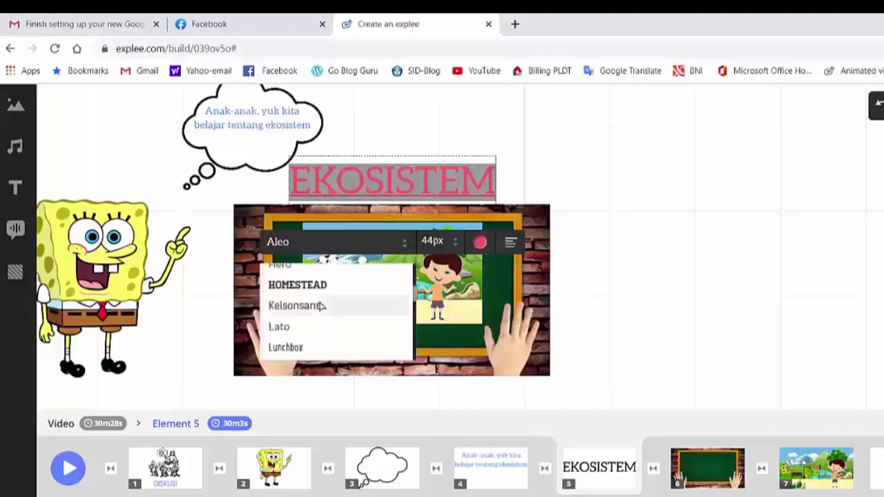
{"action": "scroll", "coordinate": [322, 306], "scroll_direction": "down", "scroll_amount": 2}
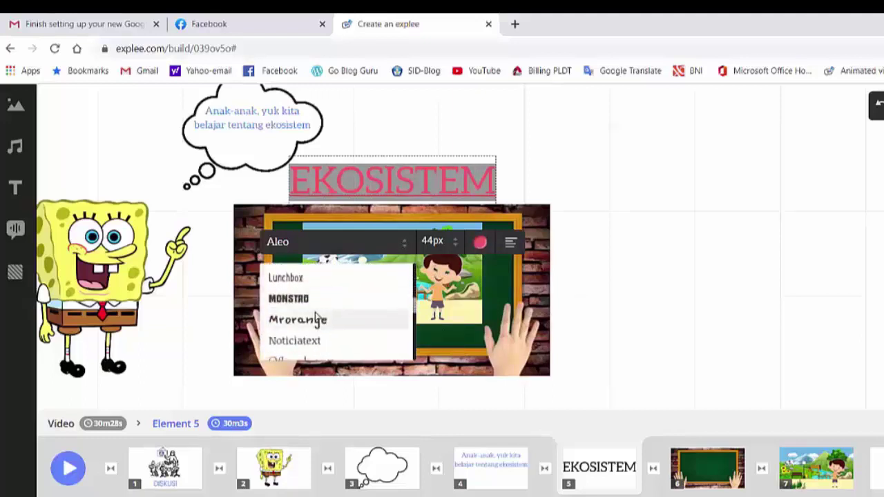
{"action": "left_click", "coordinate": [298, 320]}
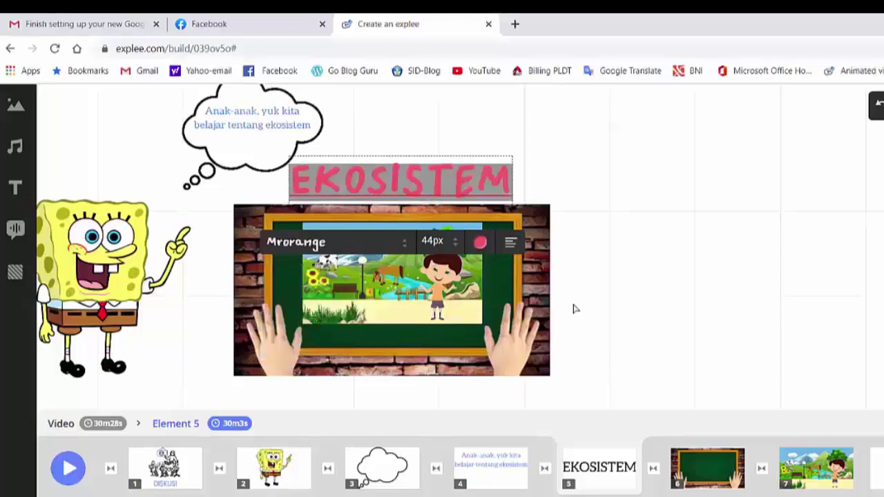
{"action": "left_click", "coordinate": [639, 306]}
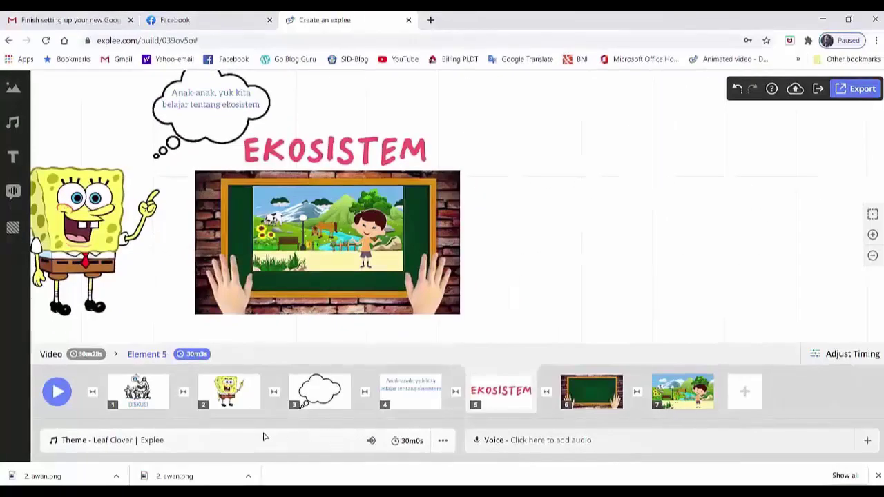
- Group elements 2 through 7, from SpongeBob to the ecosystem picture, into a single element
{"action": "left_click", "coordinate": [239, 408]}
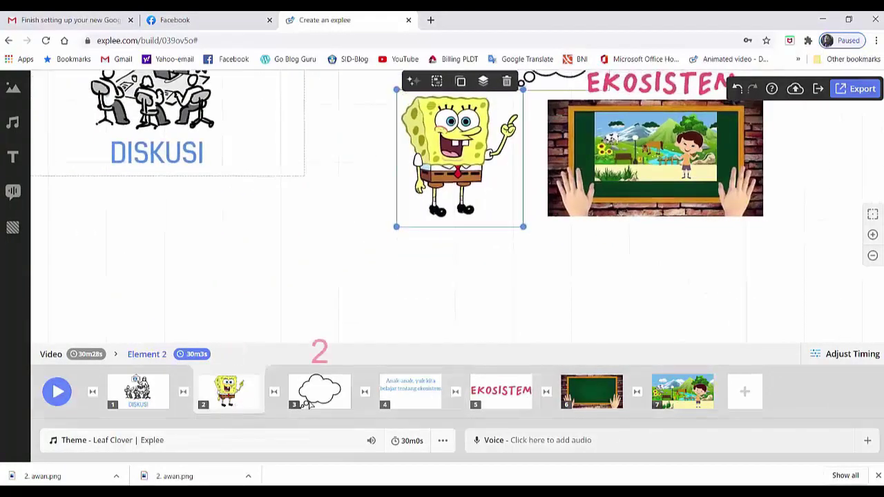
{"action": "left_click", "coordinate": [322, 406]}
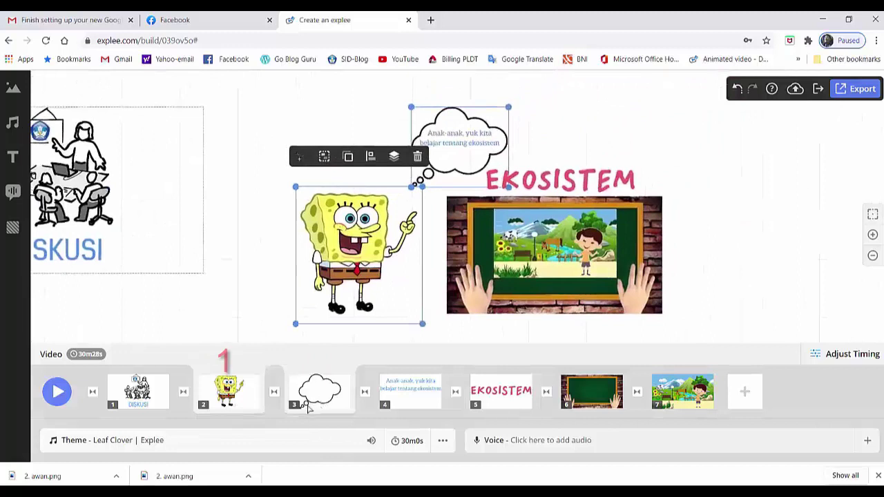
{"action": "left_click", "coordinate": [401, 399]}
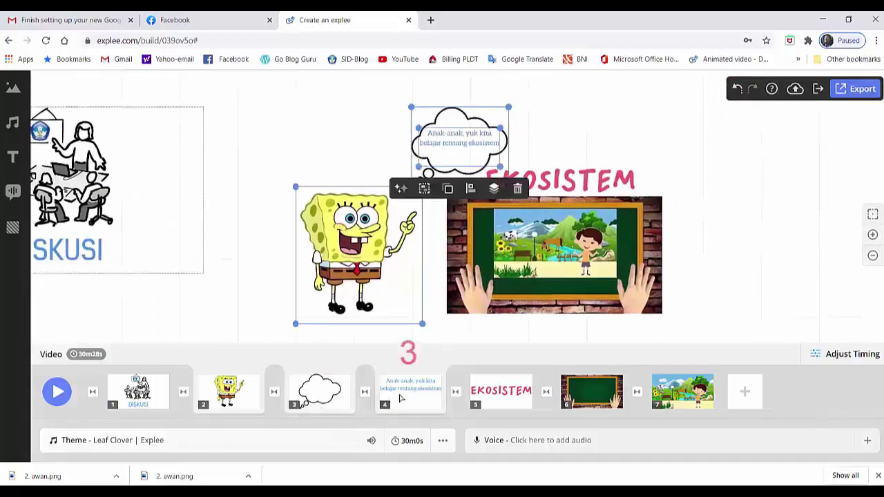
{"action": "left_click", "coordinate": [492, 401]}
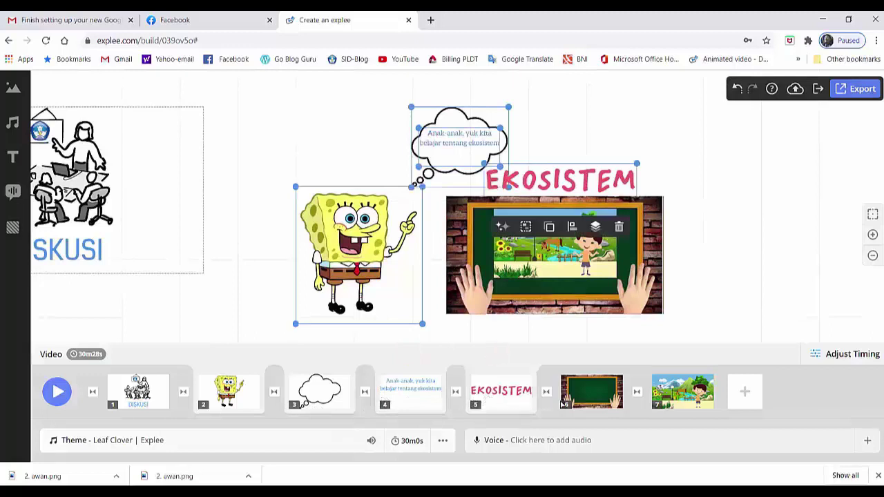
{"action": "left_click", "coordinate": [577, 402]}
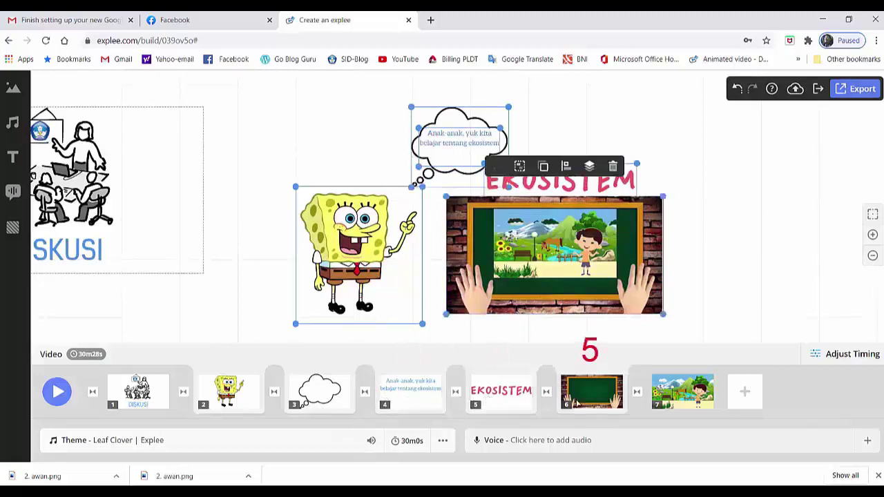
{"action": "left_click", "coordinate": [677, 400]}
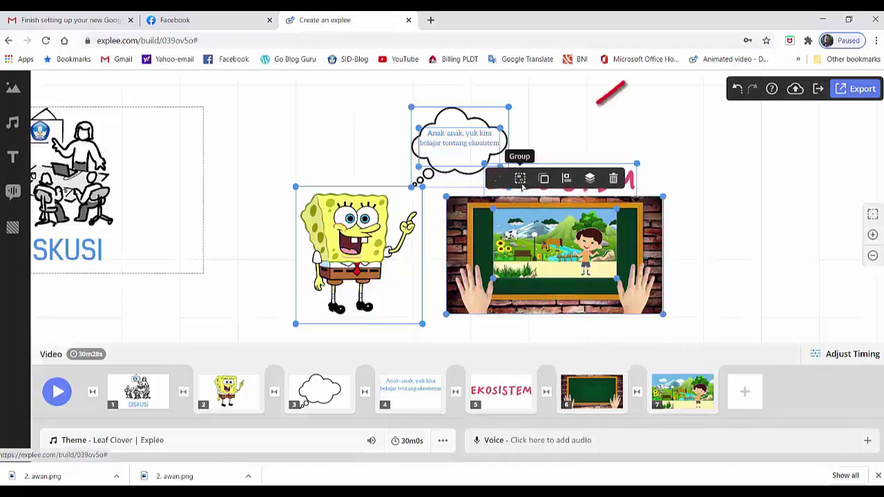
{"action": "left_click", "coordinate": [520, 181]}
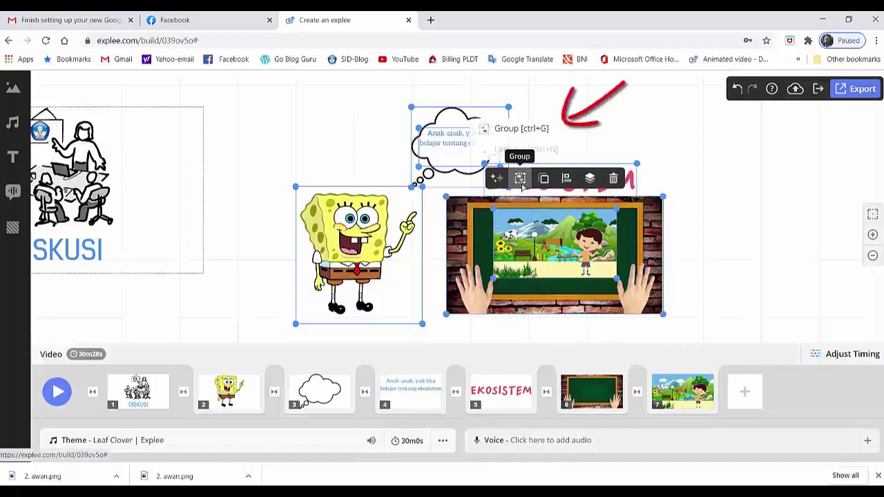
{"action": "left_click", "coordinate": [514, 133]}
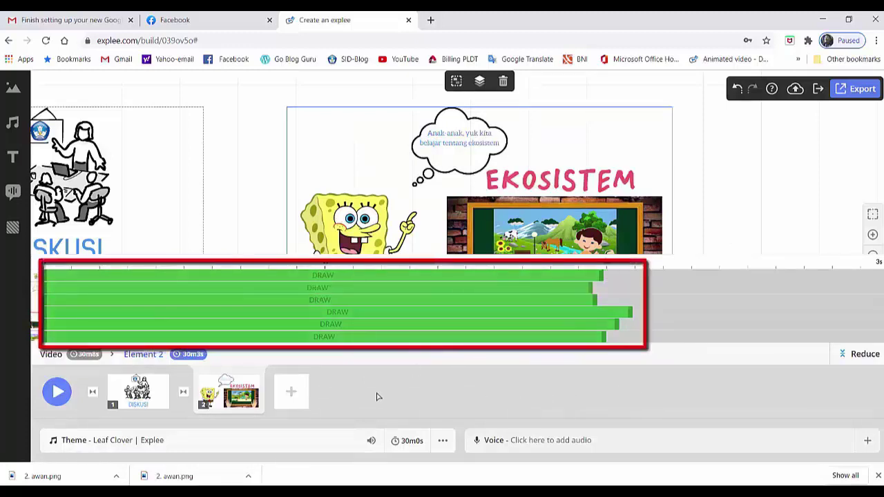
- Set the duration of the grouped second element to 12 seconds
{"action": "left_click", "coordinate": [192, 355]}
{"action": "type", "text": "12"}
{"action": "key", "text": "Return"}
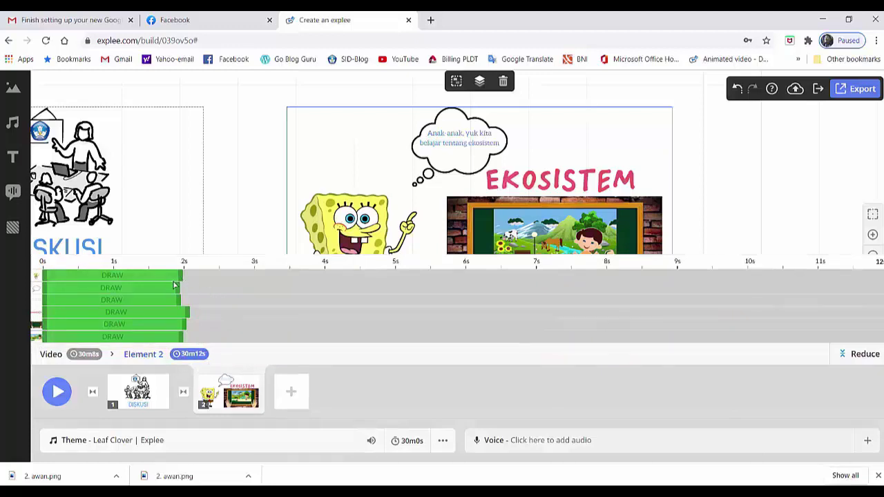
- Stagger the draw animations end to end over the 12 seconds: SpongeBob, thought cloud, cloud text, EKOSISTEM title, chalkboard, ecosystem picture
{"action": "left_click_drag", "start_coordinate": [163, 291], "coordinate": [297, 297]}
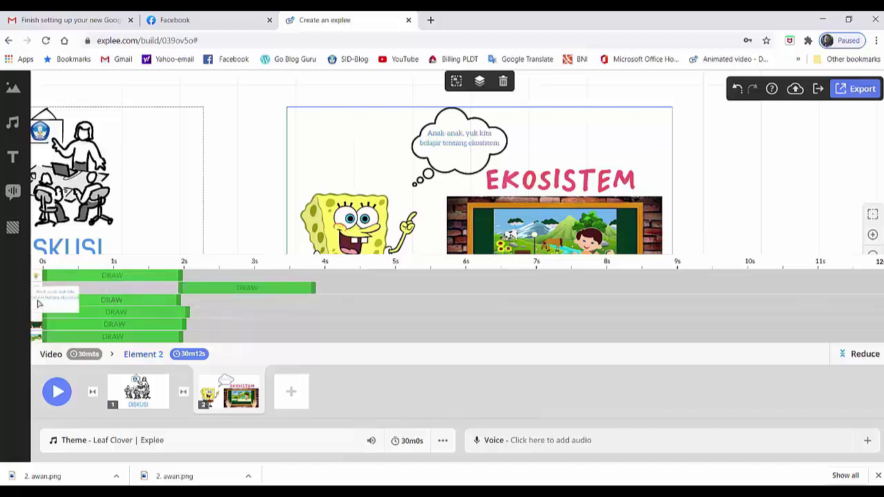
{"action": "left_click_drag", "start_coordinate": [145, 305], "coordinate": [407, 315]}
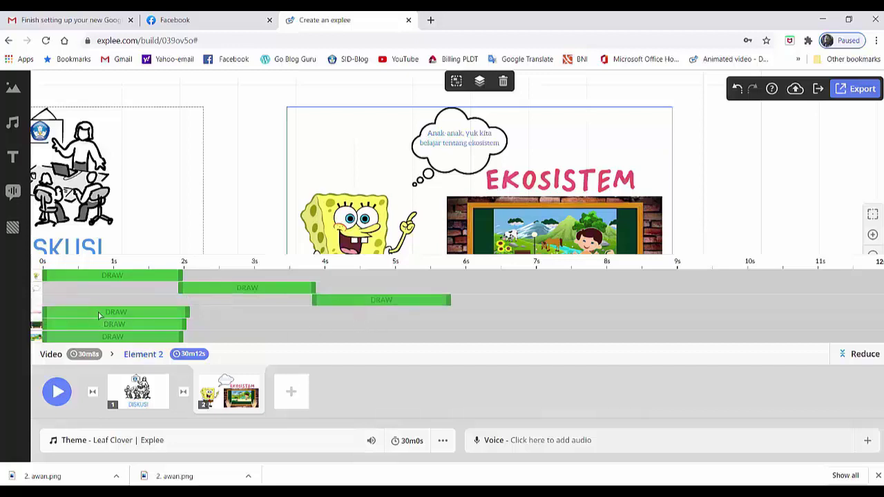
{"action": "left_click_drag", "start_coordinate": [102, 315], "coordinate": [508, 324]}
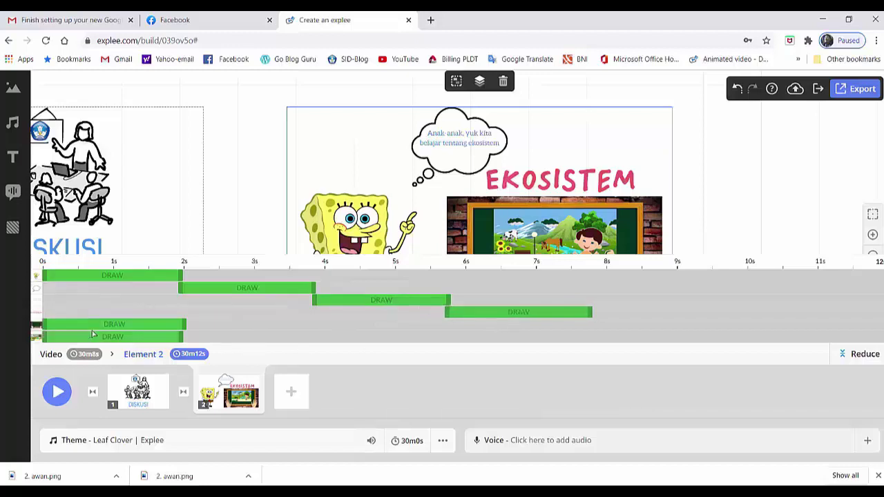
{"action": "mouse_move", "coordinate": [96, 327]}
{"action": "left_mouse_down"}
{"action": "mouse_move", "coordinate": [536, 343]}
{"action": "mouse_move", "coordinate": [632, 361]}
{"action": "left_mouse_up"}
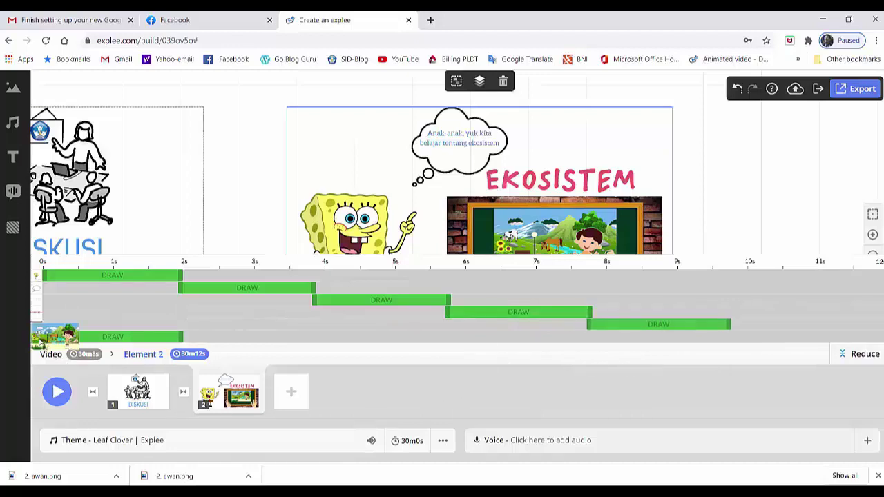
{"action": "mouse_move", "coordinate": [103, 341]}
{"action": "left_mouse_down"}
{"action": "mouse_move", "coordinate": [269, 359]}
{"action": "mouse_move", "coordinate": [780, 386]}
{"action": "left_mouse_up"}
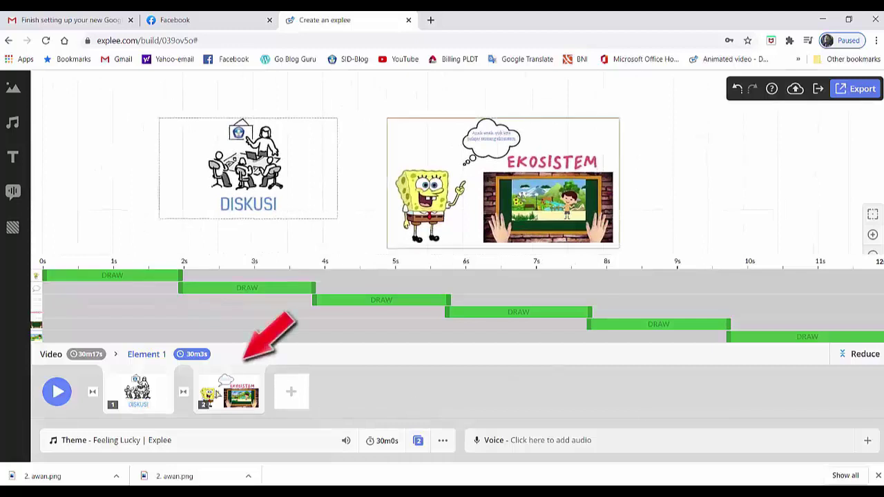
- Preview the video from the grouped second element, and play it again from the first DISKUSI element
{"action": "left_click", "coordinate": [210, 394]}
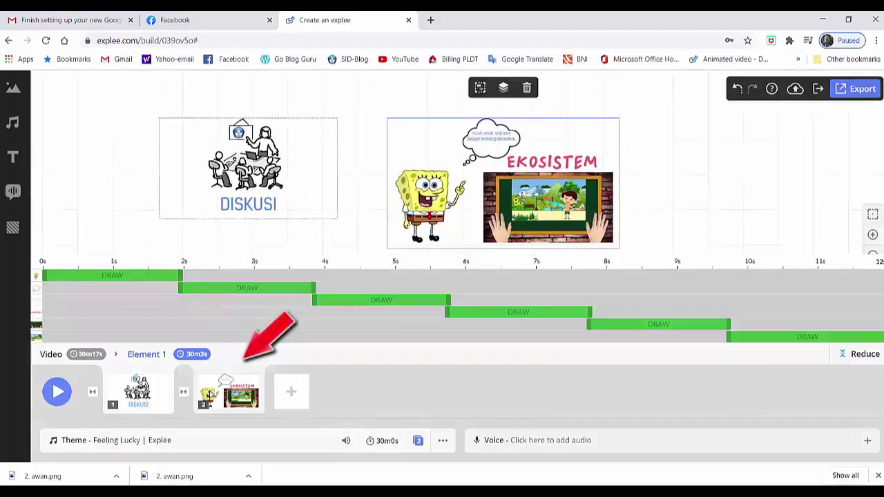
{"action": "left_click", "coordinate": [57, 391]}
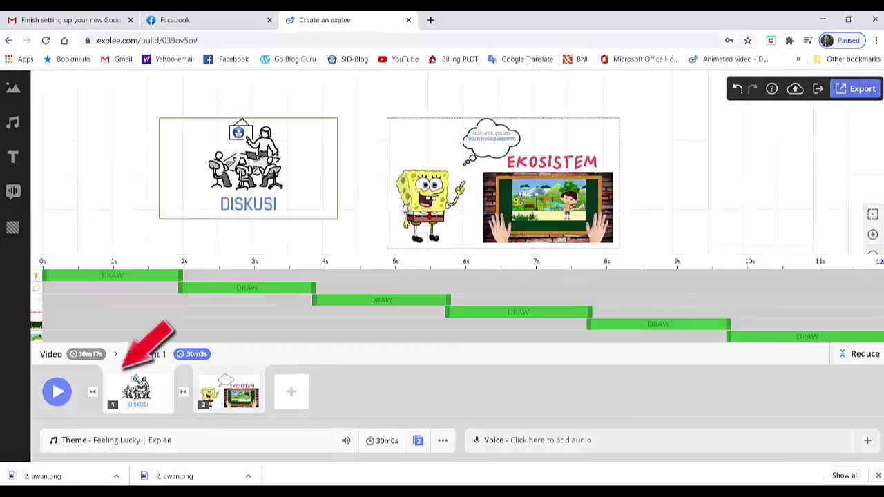
{"action": "left_click", "coordinate": [127, 391]}
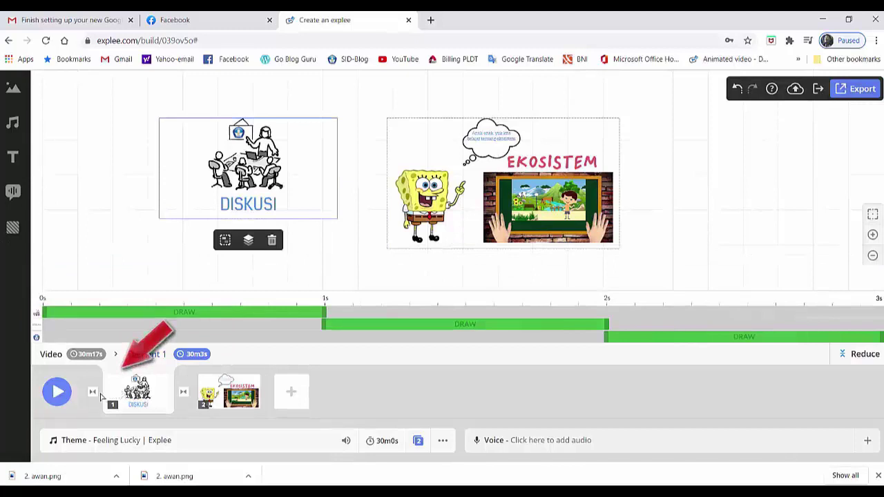
{"action": "left_click", "coordinate": [57, 392]}
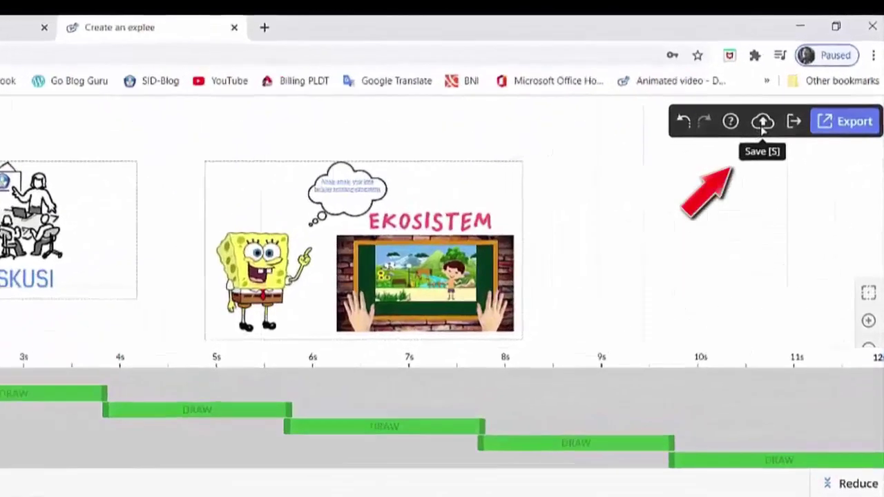
- Save the project and export it as a private video titled "Slide 1 dan 2" in High quality (720p)
{"action": "left_click", "coordinate": [763, 127]}
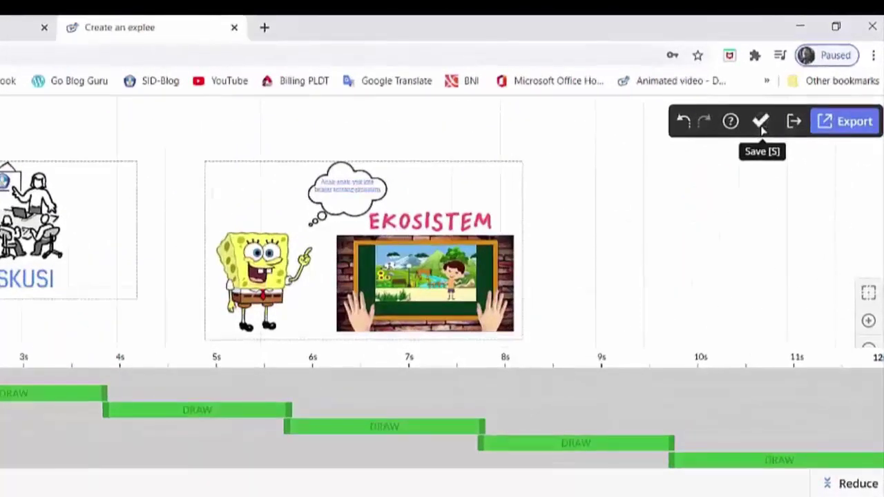
{"action": "left_click", "coordinate": [846, 125]}
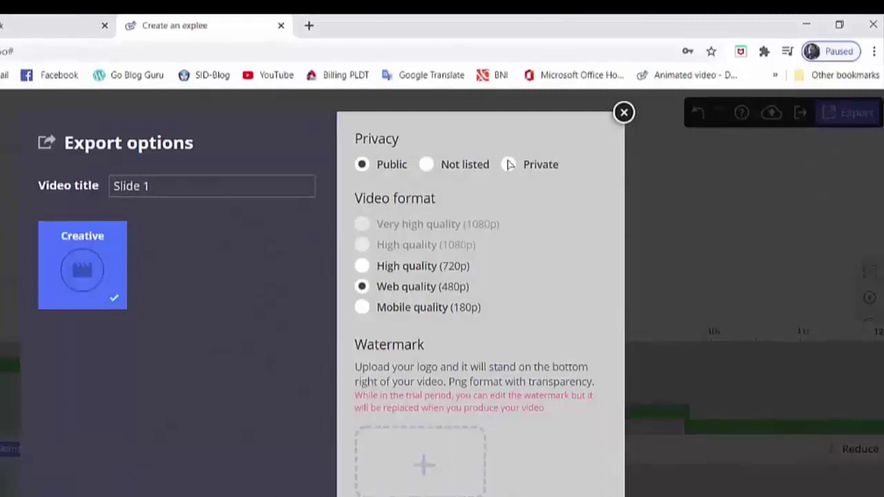
{"action": "left_click", "coordinate": [272, 192]}
{"action": "type", "text": "dan 2"}
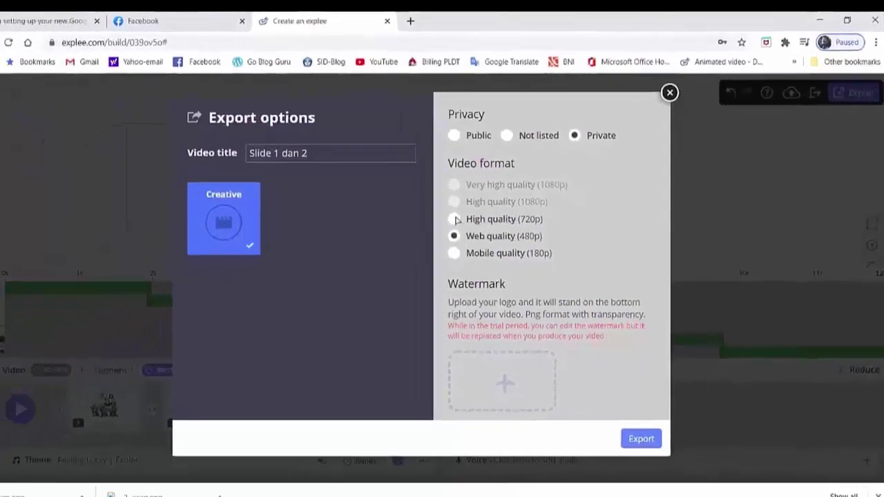
{"action": "left_click", "coordinate": [362, 266]}
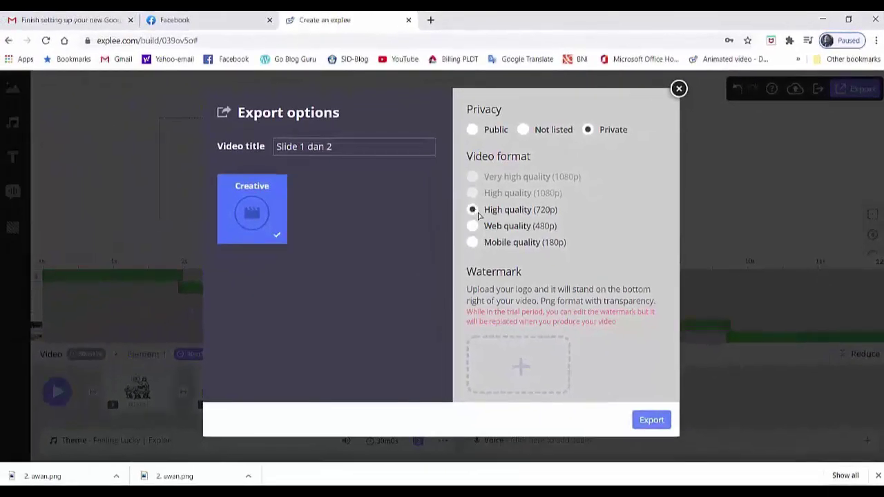
{"action": "left_click", "coordinate": [642, 421]}
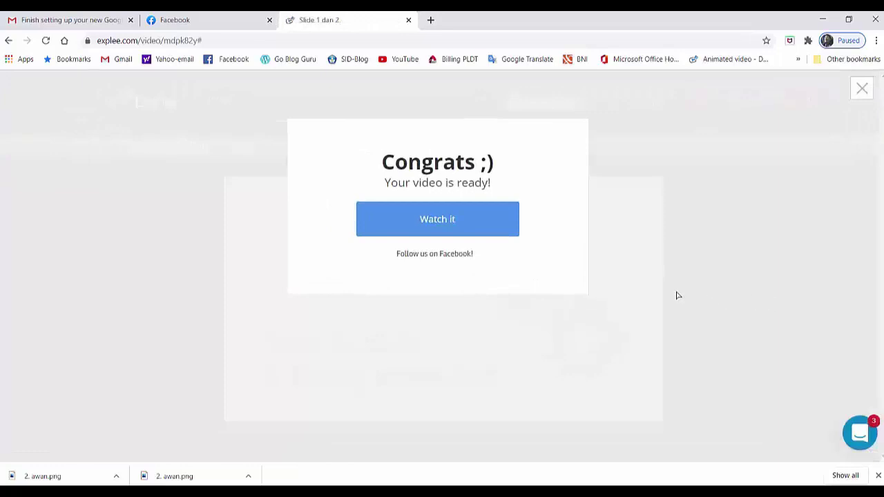
- Watch the exported "Slide 1 dan 2" video and download it
{"action": "left_click", "coordinate": [446, 222]}
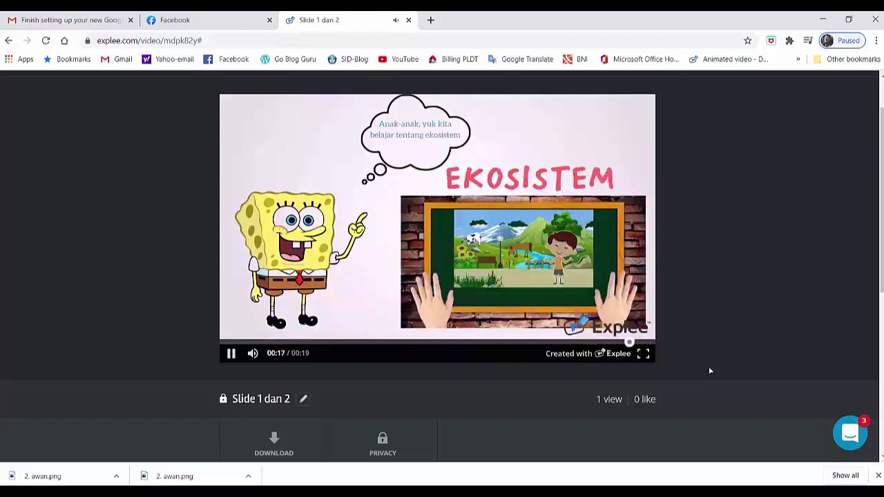
{"action": "scroll", "coordinate": [703, 372], "scroll_direction": "down", "scroll_amount": 1}
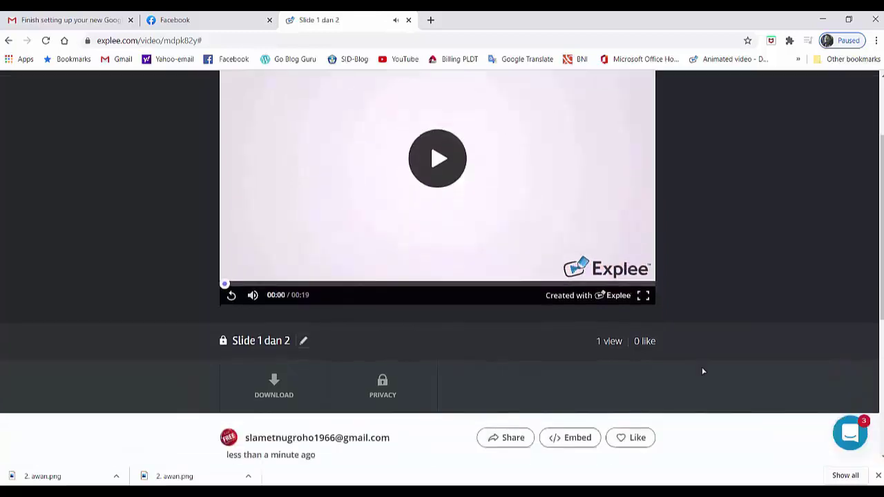
{"action": "left_click", "coordinate": [275, 382]}
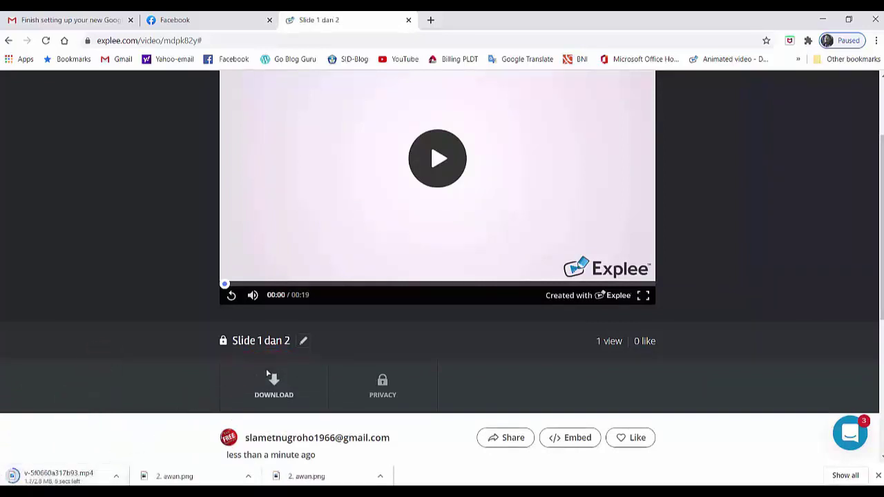
- Open the list of own videos and bring the "Slide 1 dan 2" entry into view
{"action": "scroll", "coordinate": [362, 340], "scroll_direction": "up", "scroll_amount": 2}
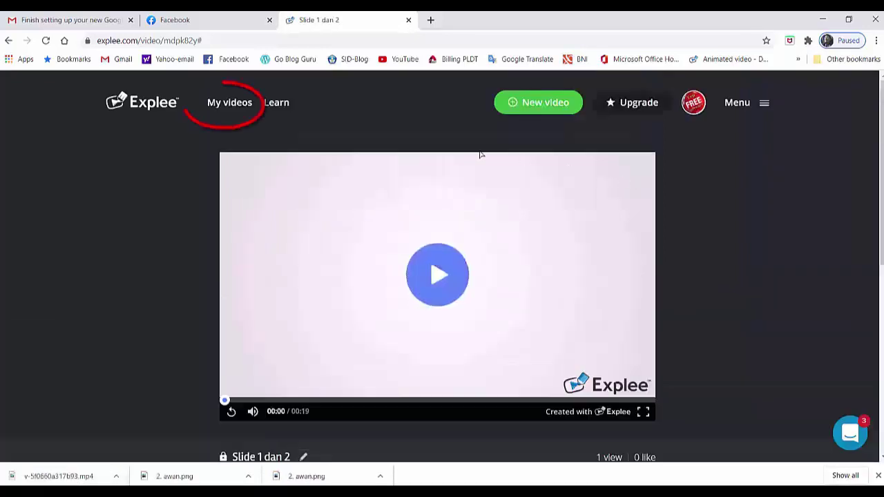
{"action": "left_click", "coordinate": [235, 105]}
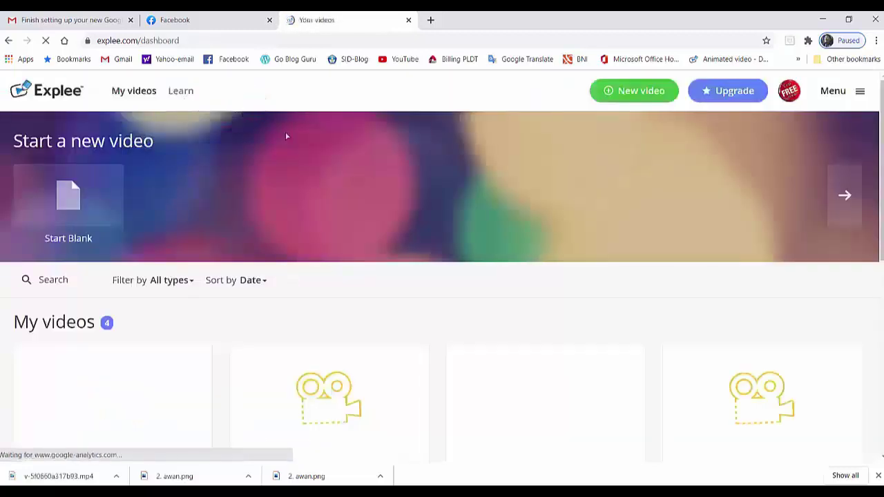
{"action": "scroll", "coordinate": [359, 179], "scroll_direction": "down", "scroll_amount": 1}
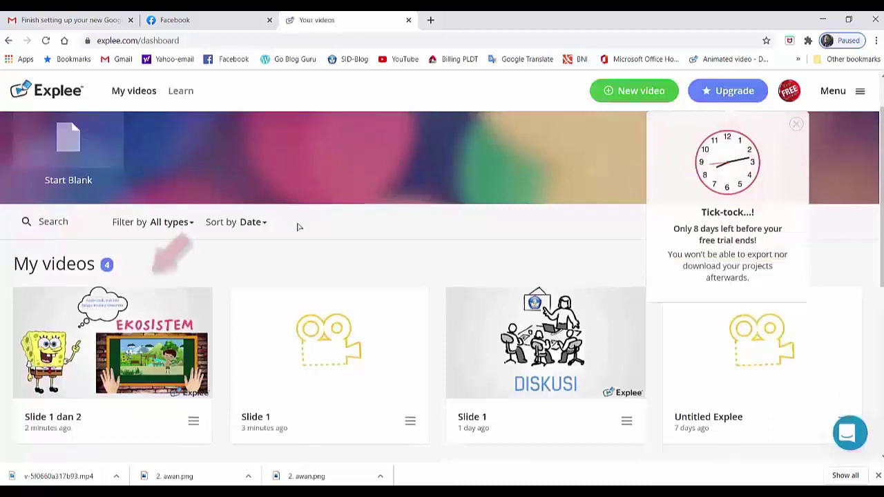